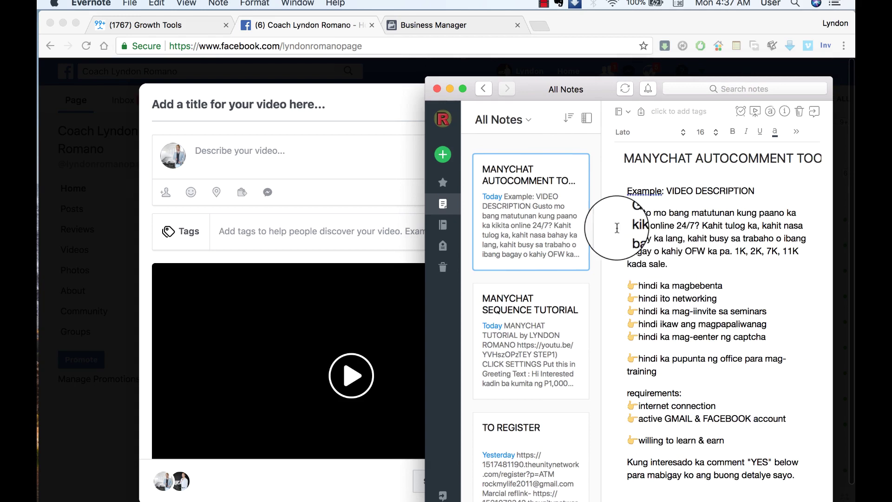
# Copy the example video description from the ManyChat autocomment note in Evernote into the description of the Facebook video in Chrome.
pyautogui.moveTo(627, 213); pyautogui.dragTo(809, 476)
pyautogui.rightClick(710, 316)
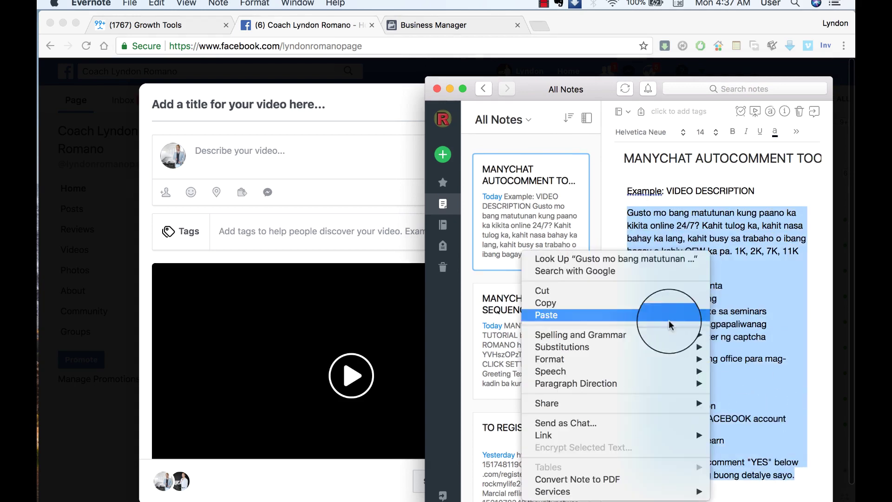
pyautogui.click(625, 303)
pyautogui.click(271, 155)
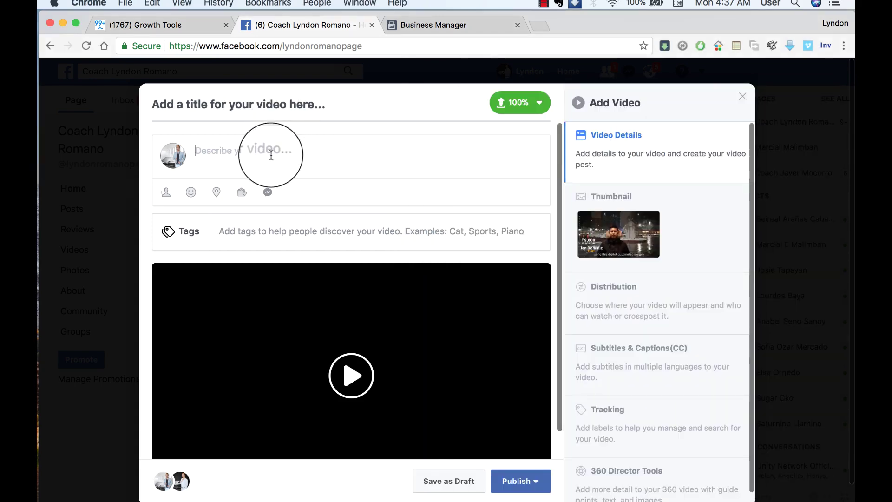
pyautogui.rightClick(271, 155)
pyautogui.click(279, 213)
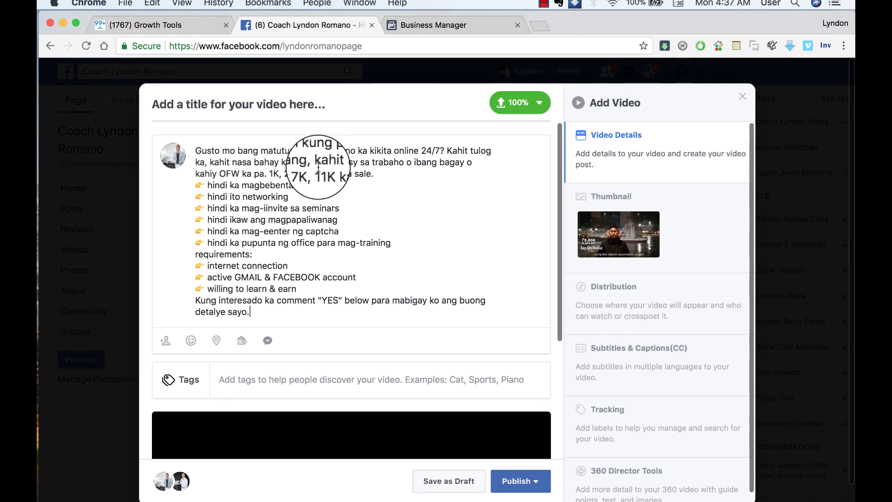
# Give the video the title "FREE MASTERCLASS TRAINING COURSE".
pyautogui.click(263, 104)
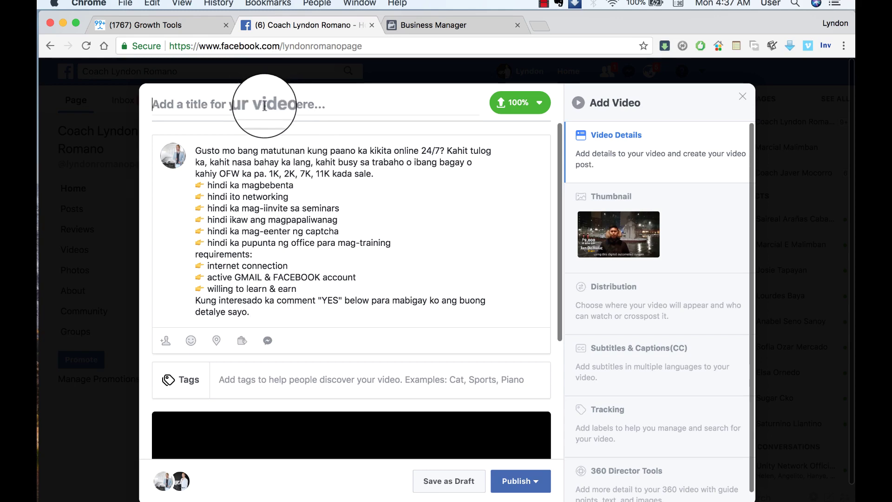
pyautogui.press('super+v')
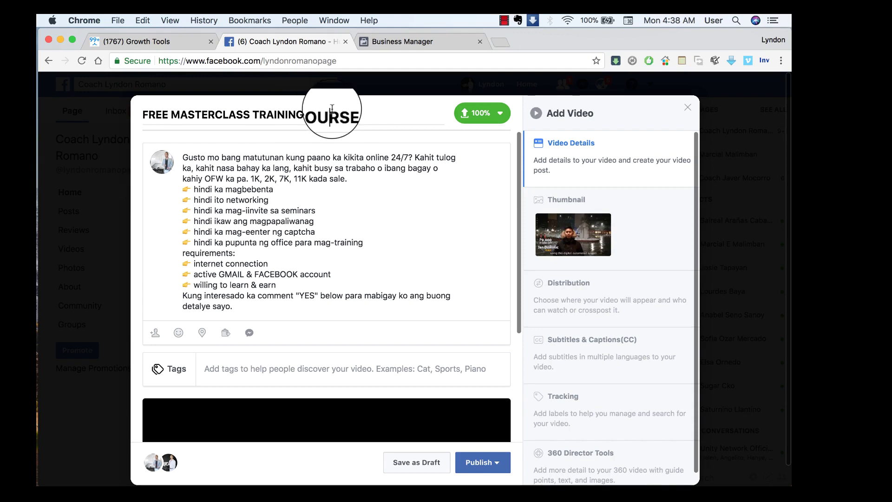
pyautogui.moveTo(365, 111); pyautogui.dragTo(147, 109)
pyautogui.click(147, 108)
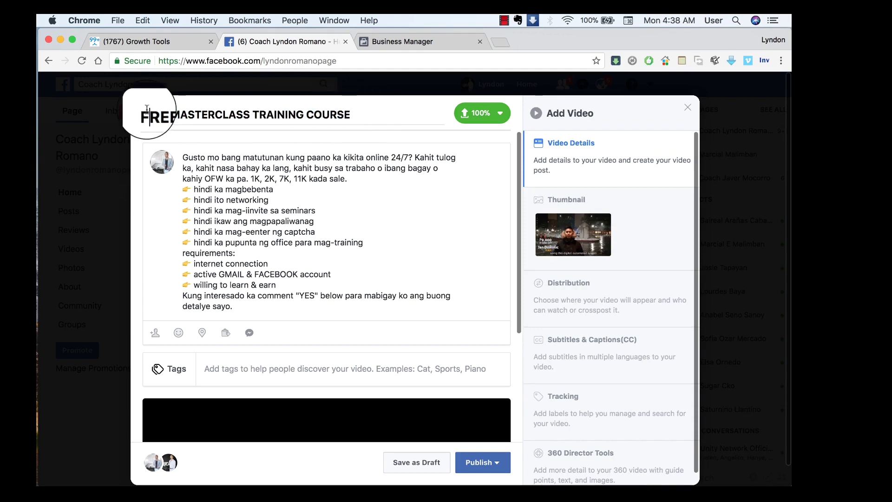
pyautogui.click(352, 120)
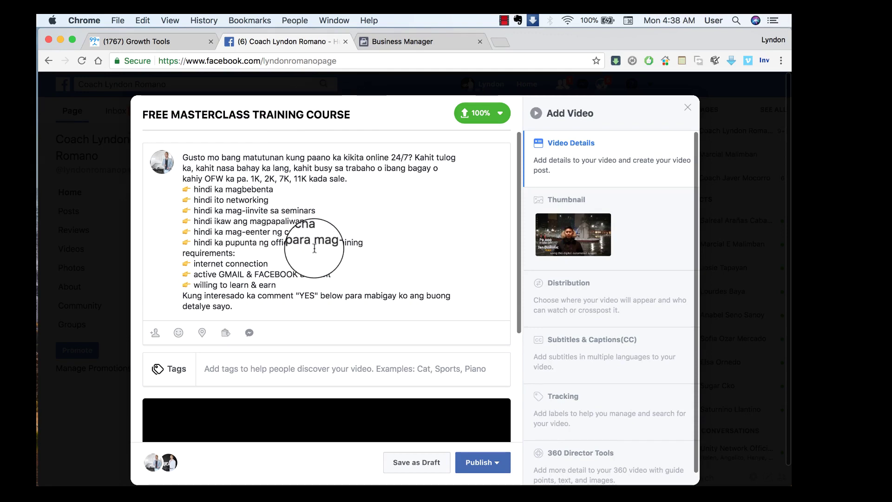
# Choose the third auto-generated image, the woman with raised hands, as the video's thumbnail.
pyautogui.scroll(-2, 315, 249)
pyautogui.scroll(2, 314, 250)
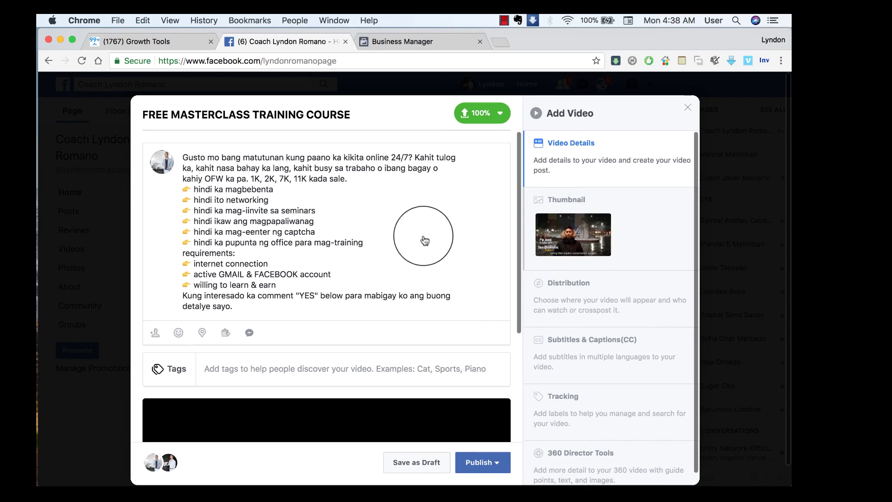
pyautogui.scroll(-4, 454, 235)
pyautogui.scroll(4, 455, 234)
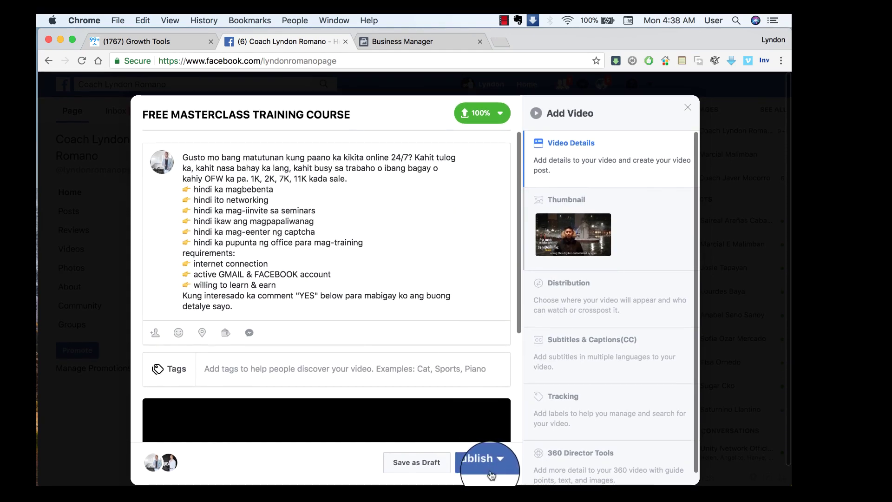
pyautogui.click(478, 463)
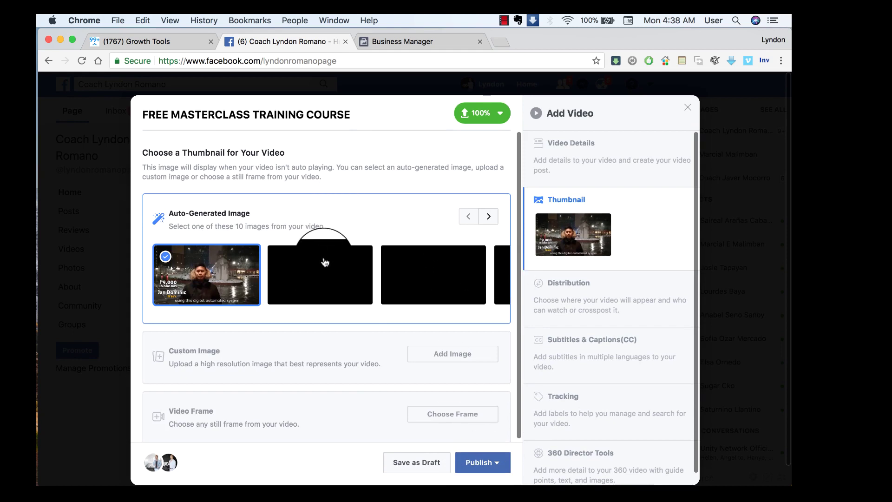
pyautogui.click(487, 469)
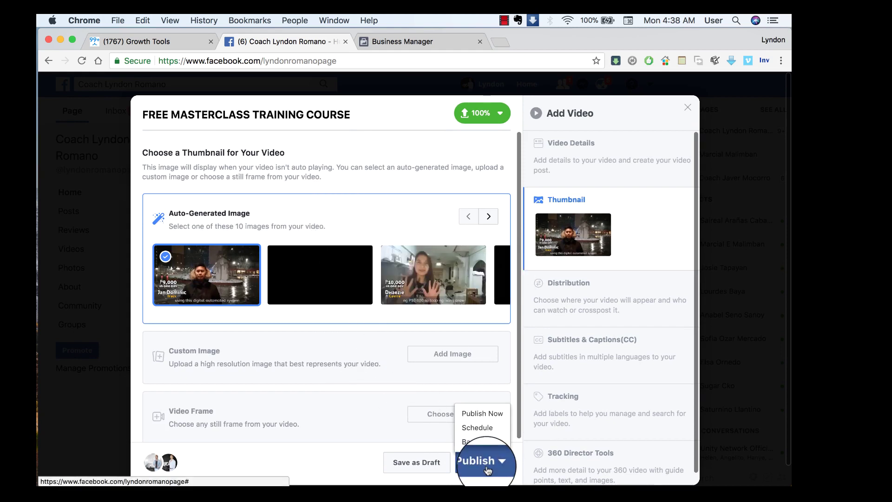
pyautogui.click(404, 283)
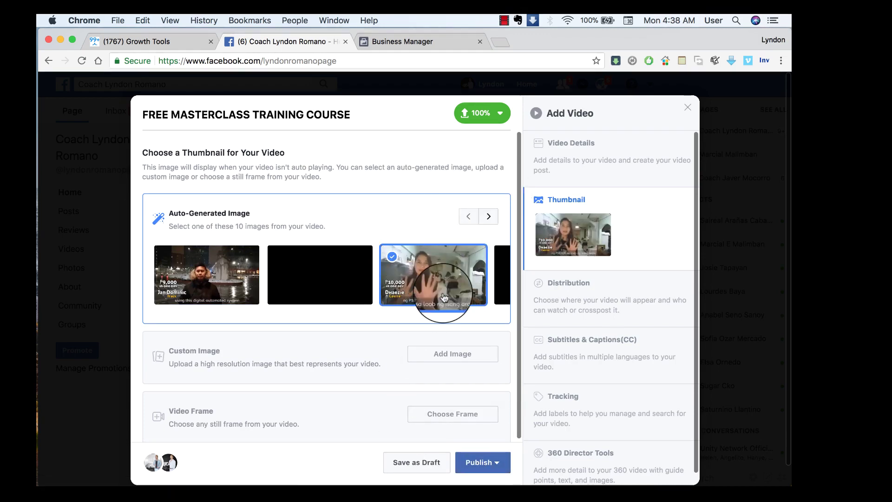
# Publish the video on the page immediately and bring up the new post in the page feed.
pyautogui.click(482, 463)
pyautogui.click(474, 411)
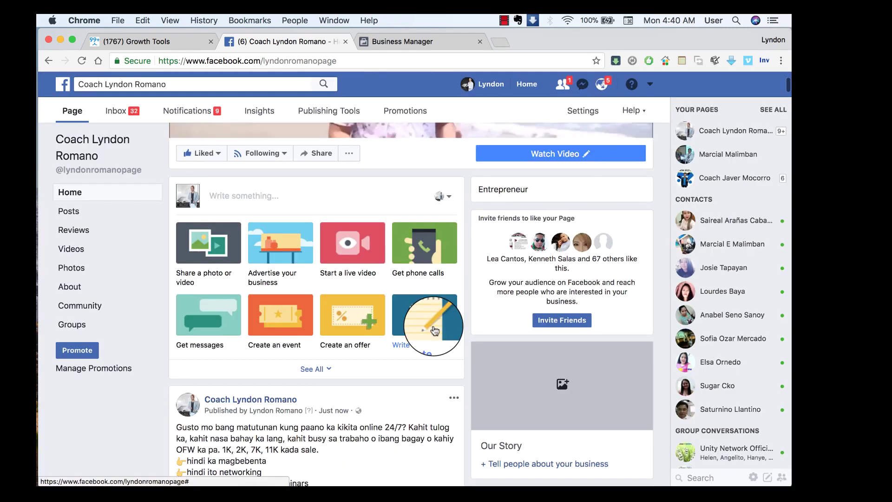
pyautogui.scroll(-5, 435, 331)
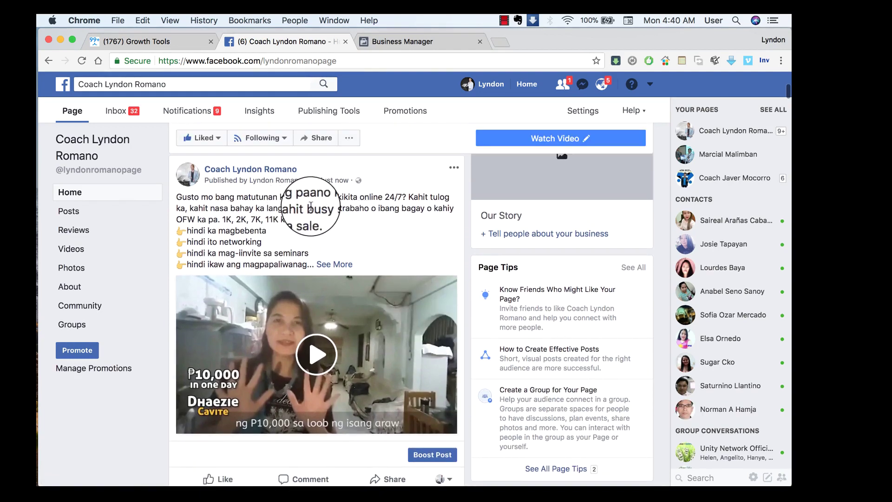
# Switch to ManyChat and open the selection of a Facebook post for comment tracking in the AUTOCOMMENT -TESTIMONIALS growth tool.
pyautogui.click(162, 43)
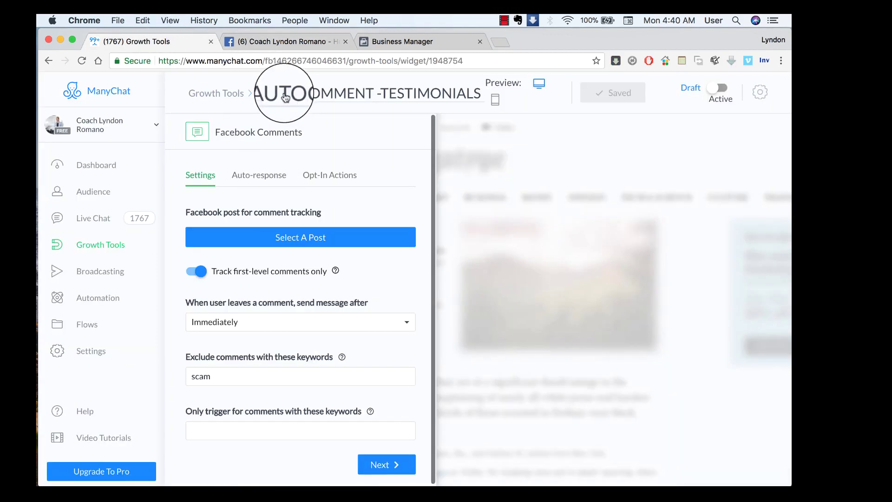
pyautogui.click(298, 239)
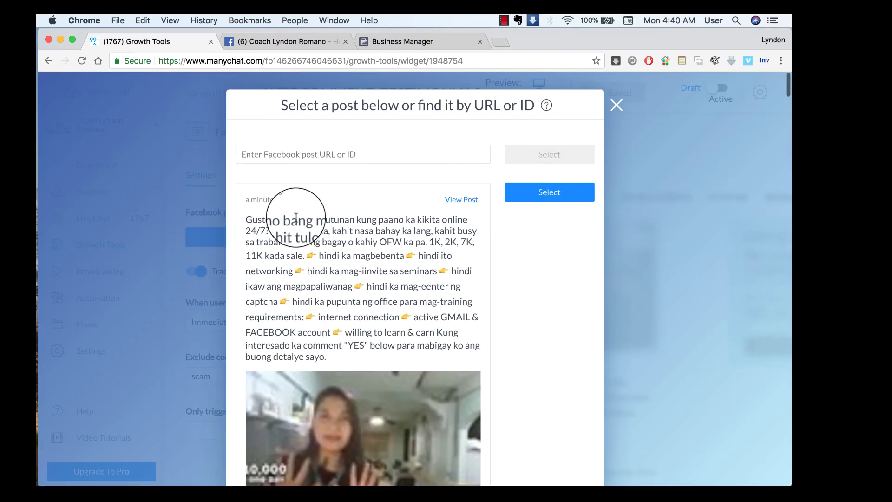
pyautogui.scroll(-1, 383, 301)
pyautogui.scroll(-3, 383, 301)
pyautogui.scroll(1, 380, 295)
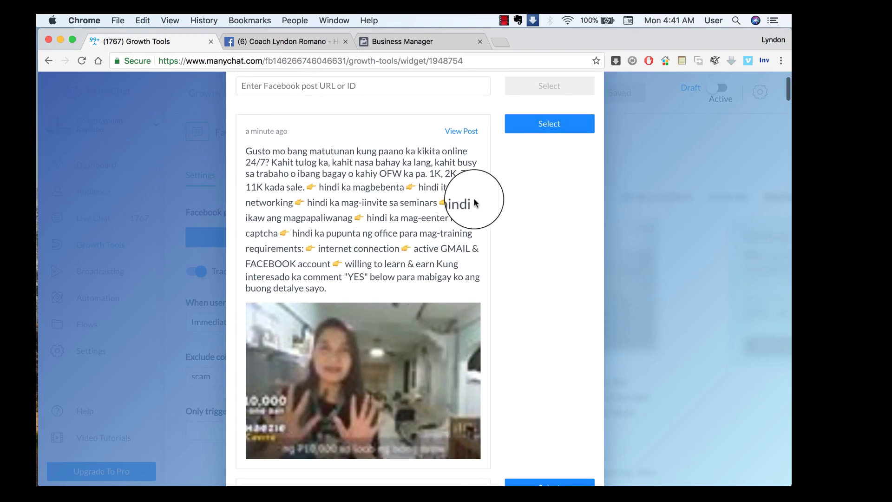
pyautogui.scroll(1, 381, 244)
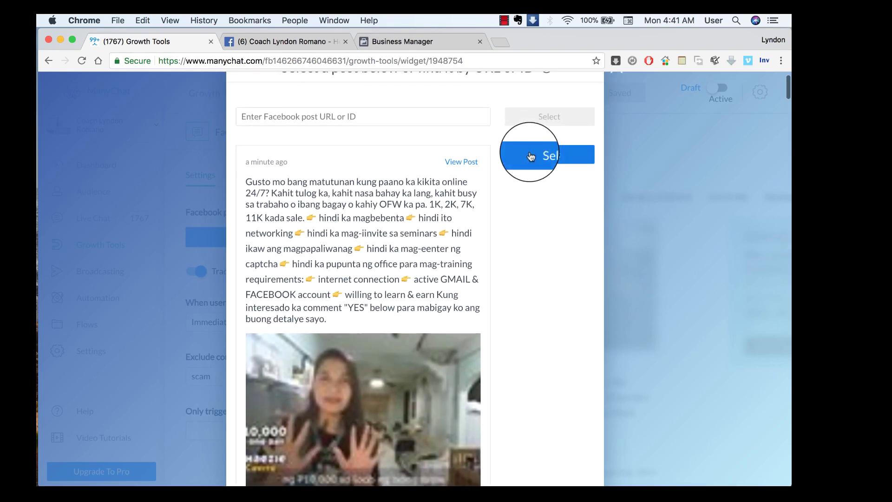
pyautogui.scroll(2, 408, 186)
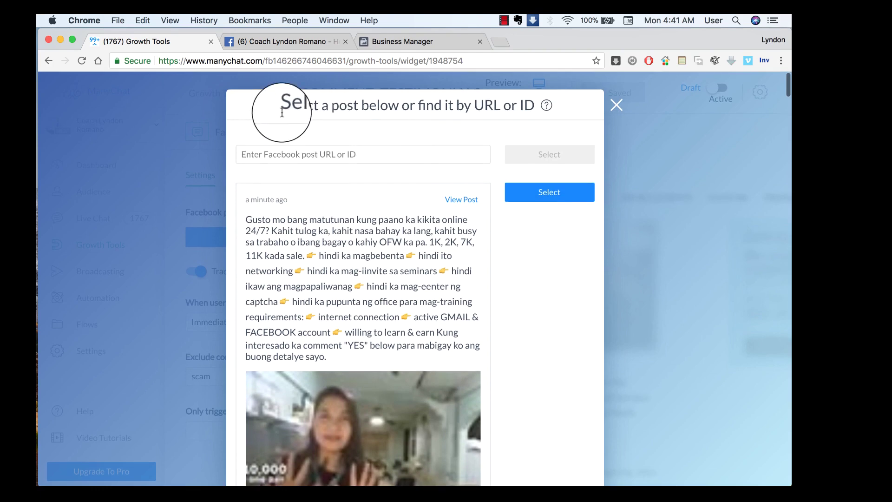
# Look through the page's recent and older posts offered for comment tracking, including their captions and comment keywords.
pyautogui.scroll(-3, 407, 214)
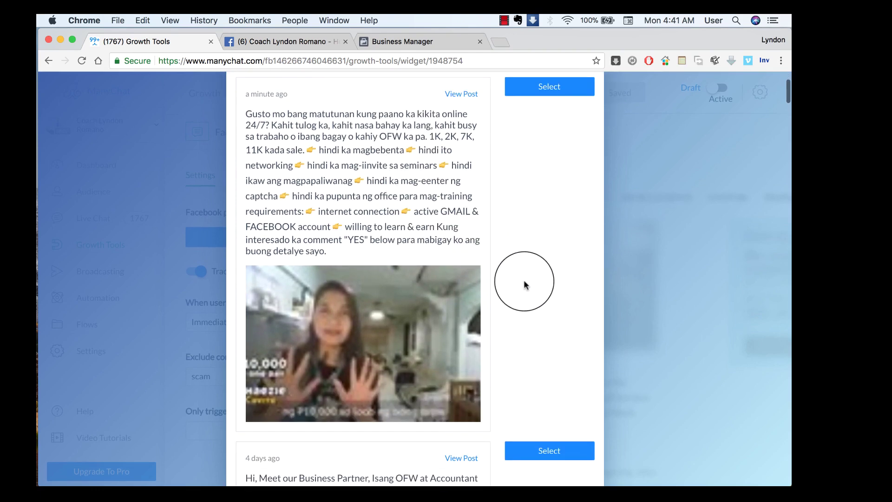
pyautogui.scroll(-5, 524, 285)
pyautogui.scroll(3, 525, 285)
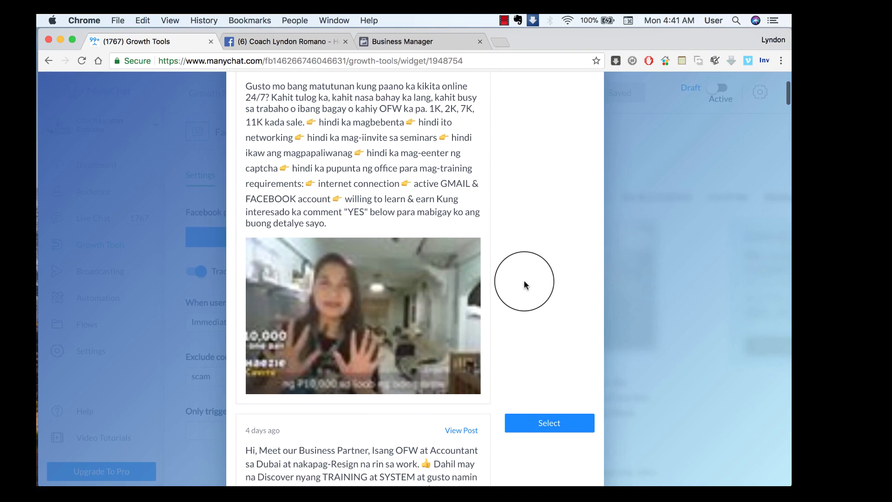
pyautogui.scroll(-15, 524, 285)
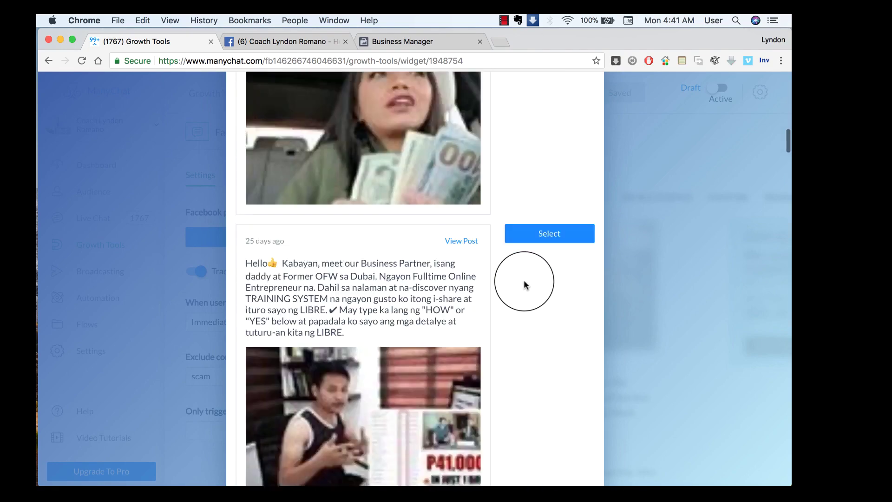
pyautogui.scroll(-15, 524, 284)
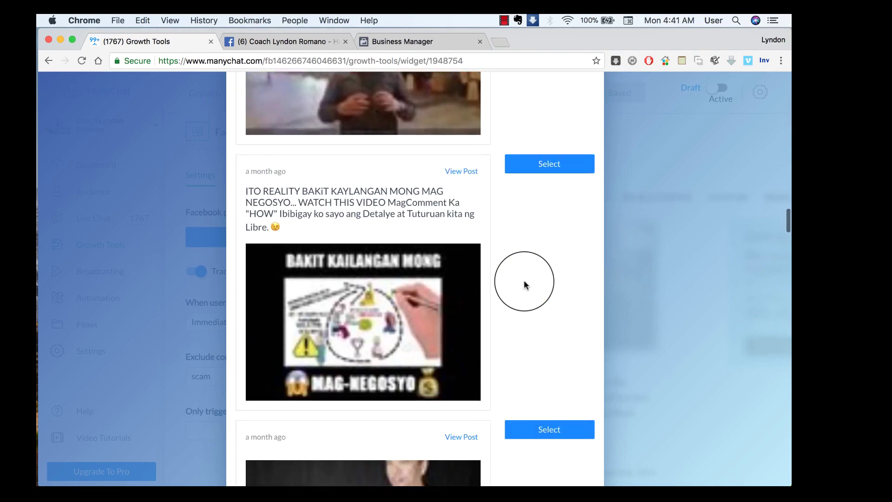
pyautogui.scroll(-15, 524, 284)
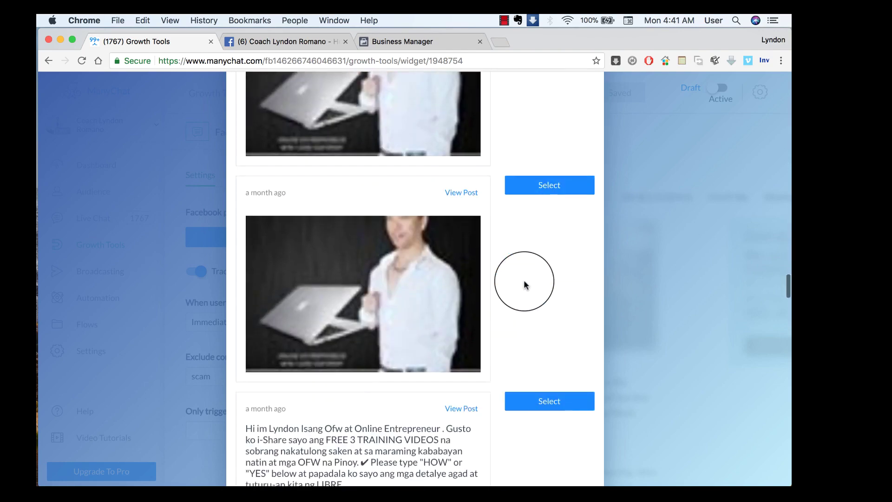
pyautogui.scroll(20, 524, 284)
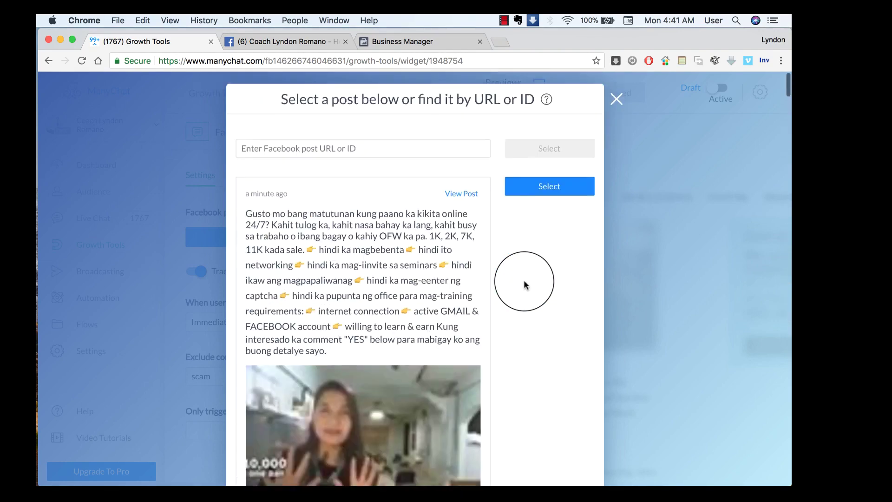
pyautogui.scroll(-2, 521, 278)
pyautogui.scroll(-3, 521, 278)
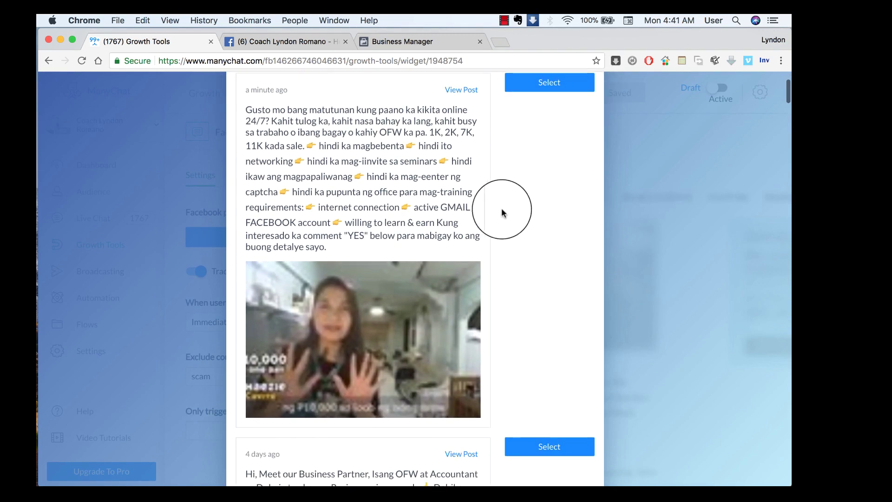
pyautogui.scroll(4, 420, 177)
pyautogui.scroll(-5, 425, 182)
pyautogui.scroll(-2, 521, 261)
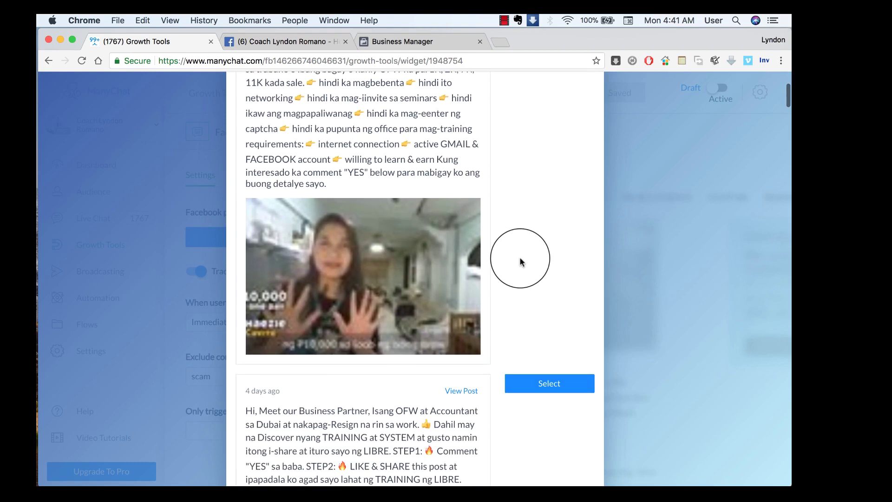
pyautogui.scroll(-20, 520, 262)
pyautogui.scroll(12, 520, 259)
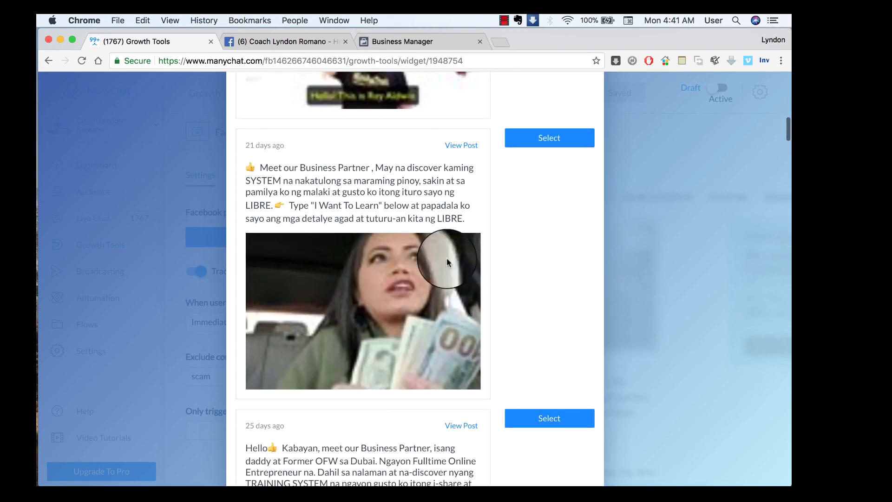
pyautogui.scroll(2, 480, 298)
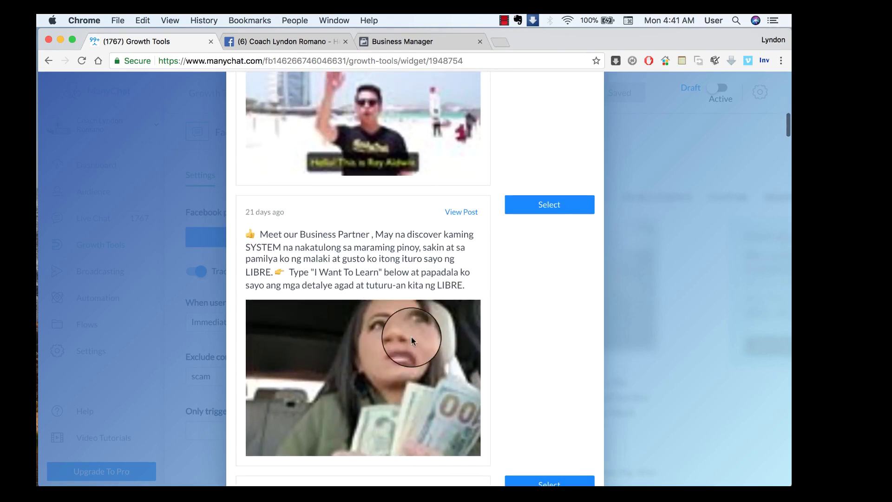
pyautogui.scroll(-2, 409, 333)
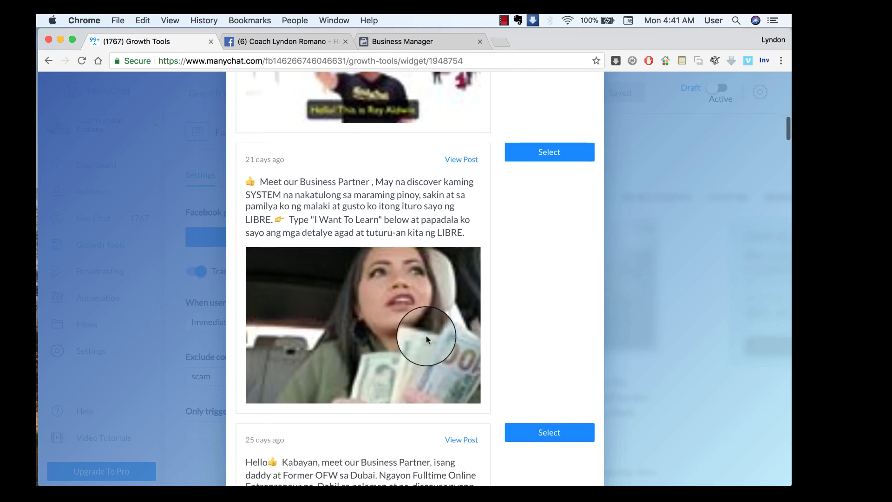
pyautogui.scroll(2, 516, 302)
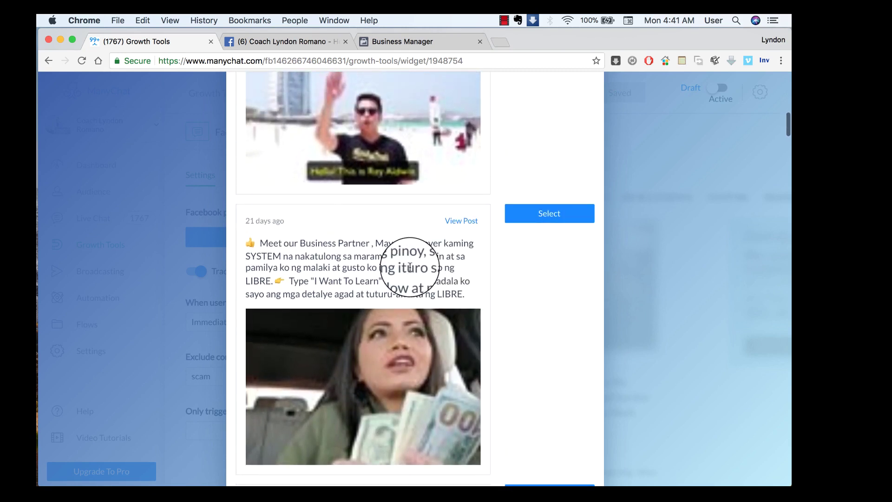
pyautogui.scroll(-2, 513, 292)
pyautogui.scroll(2, 514, 292)
pyautogui.scroll(-1, 514, 293)
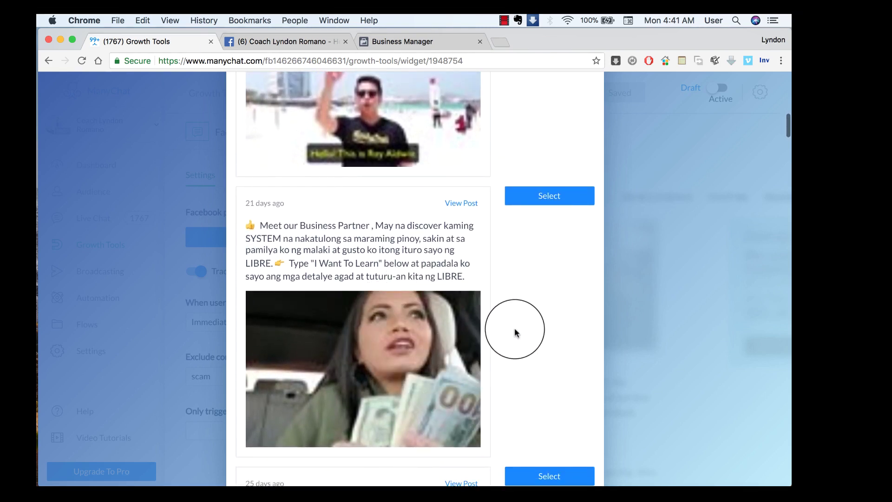
# Select the newly published "Gusto mo bang matutunan" video post as the post for comment tracking.
pyautogui.scroll(10, 545, 333)
pyautogui.scroll(-2, 564, 356)
pyautogui.scroll(-3, 563, 355)
pyautogui.scroll(2, 562, 354)
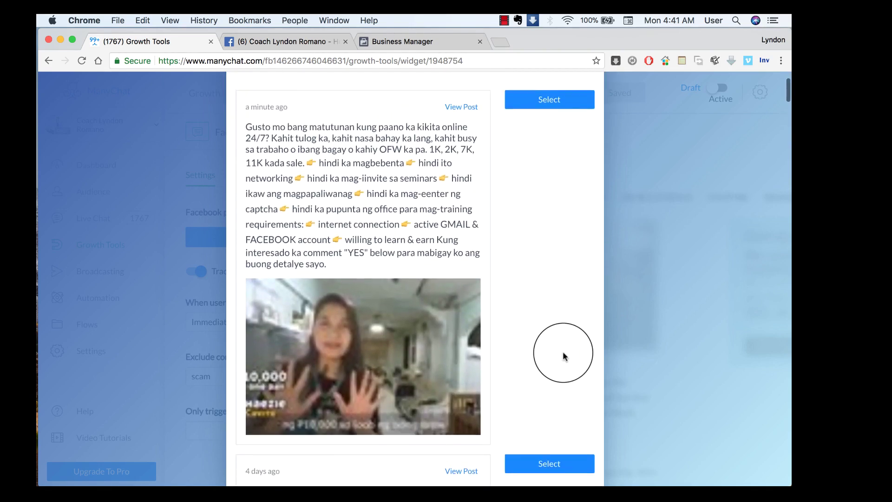
pyautogui.scroll(3, 349, 178)
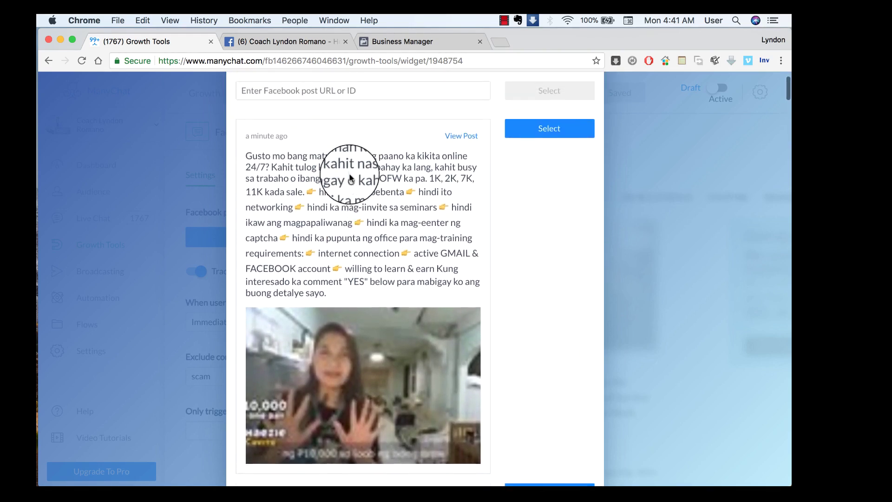
pyautogui.click(554, 196)
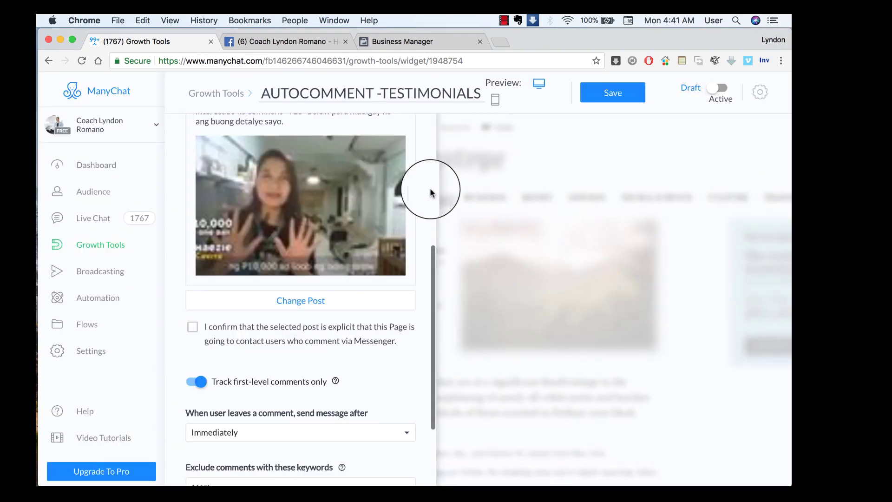
# Confirm that the selected testimonial post is explicit about the page contacting commenting users via Messenger.
pyautogui.scroll(3, 298, 204)
pyautogui.scroll(5, 300, 201)
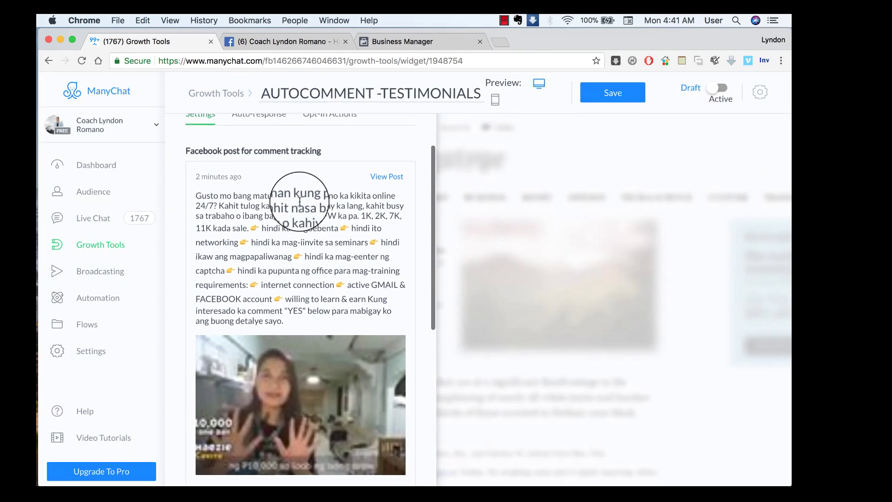
pyautogui.scroll(-10, 304, 199)
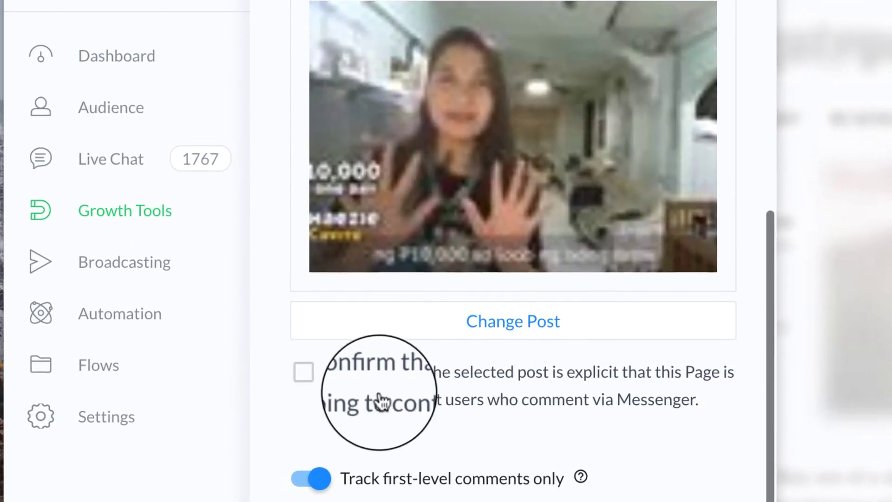
pyautogui.scroll(-5, 331, 271)
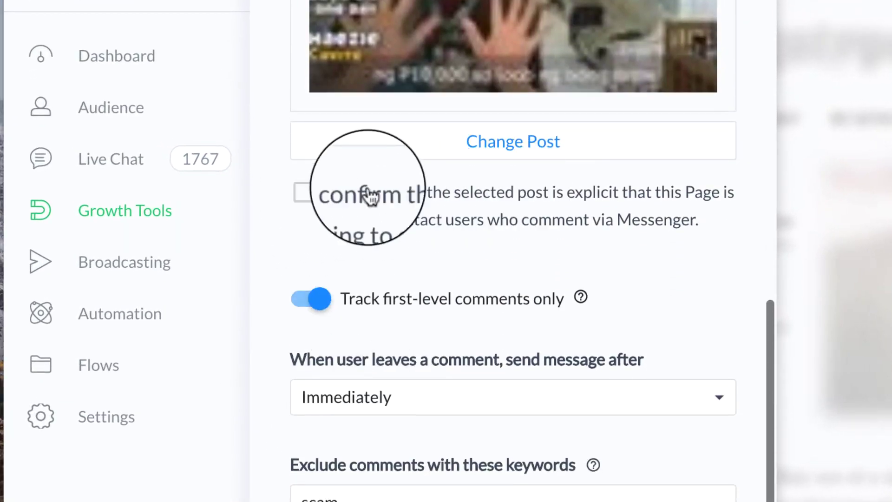
pyautogui.click(304, 192)
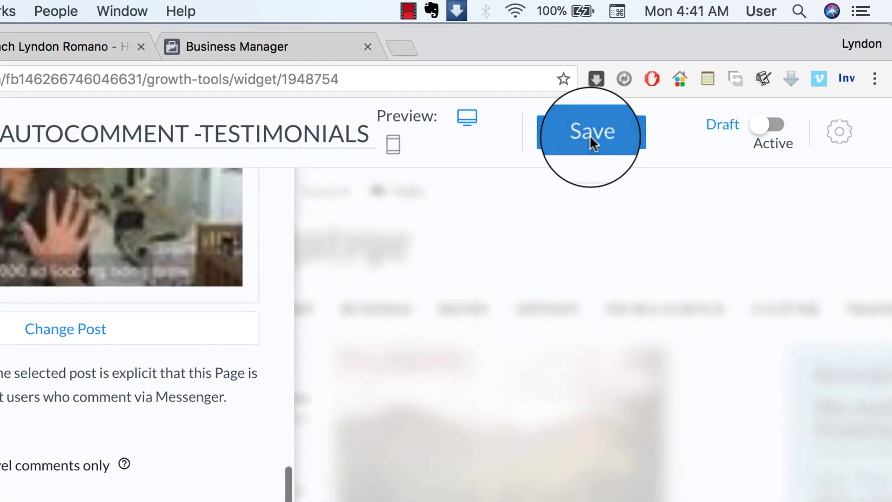
# Save the AUTOCOMMENT -TESTIMONIALS growth tool and change its status from Draft to Active.
pyautogui.click(656, 85)
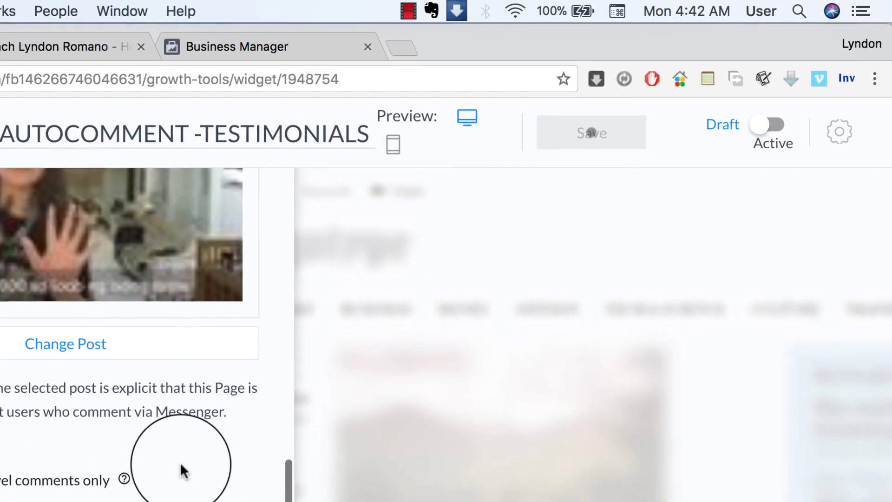
pyautogui.click(775, 136)
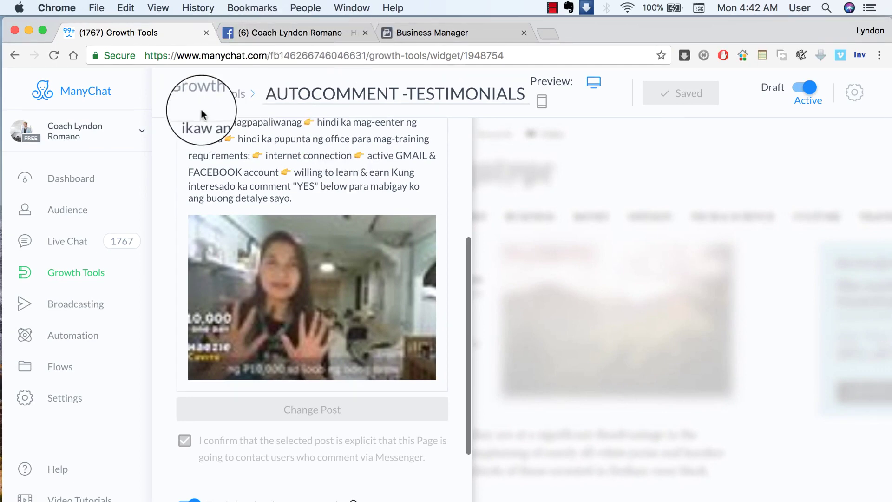
# Switch to the Facebook Business Manager page and highlight the business.facebook.com part of its web address.
pyautogui.click(405, 34)
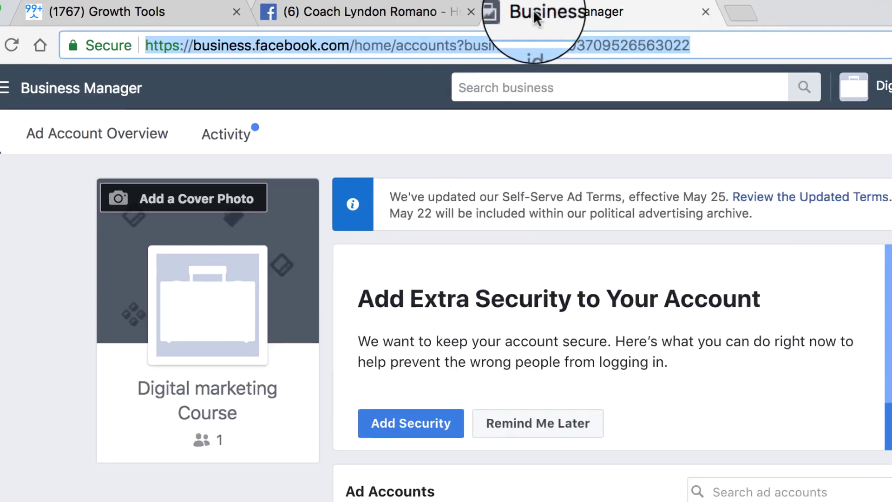
pyautogui.click(238, 45)
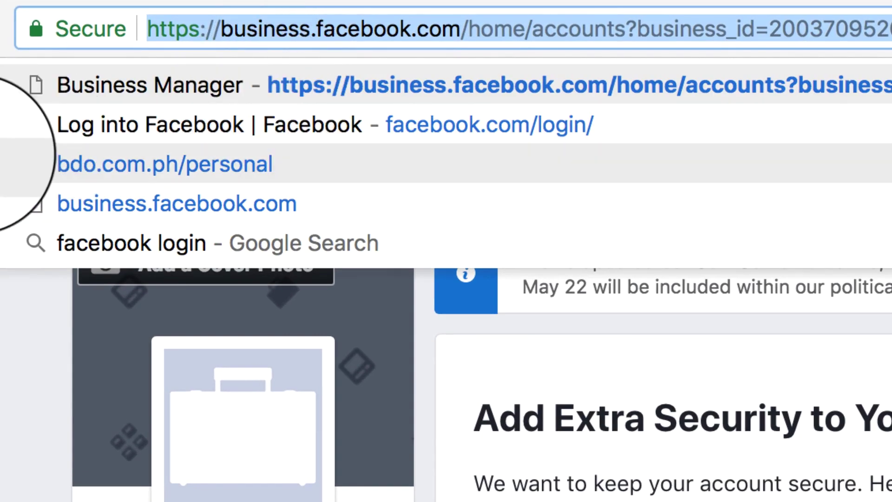
pyautogui.click(50, 323)
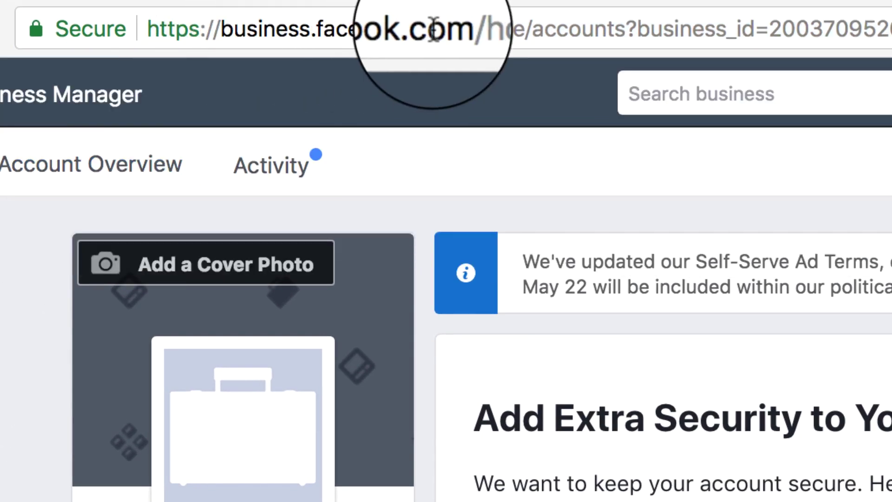
pyautogui.moveTo(460, 21); pyautogui.dragTo(140, 26)
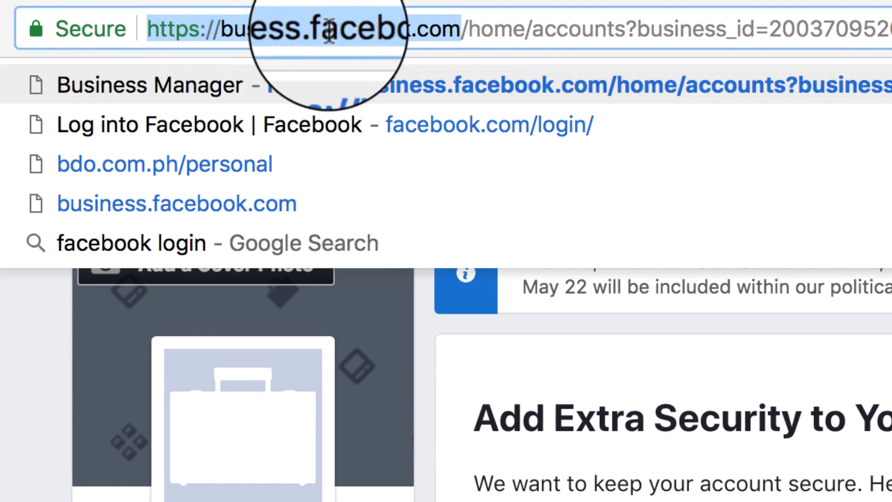
pyautogui.click(2, 399)
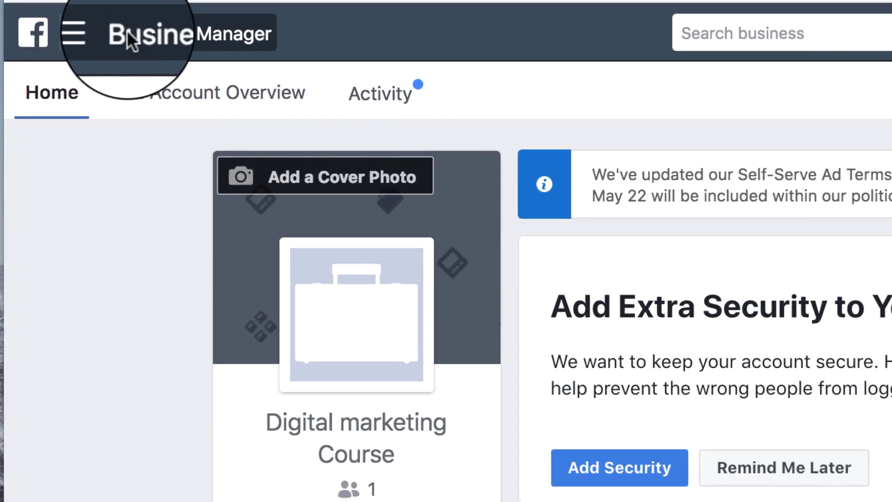
# Open Ads Manager from the frequently used tools of Business Manager and start creating a new campaign.
pyautogui.click(92, 81)
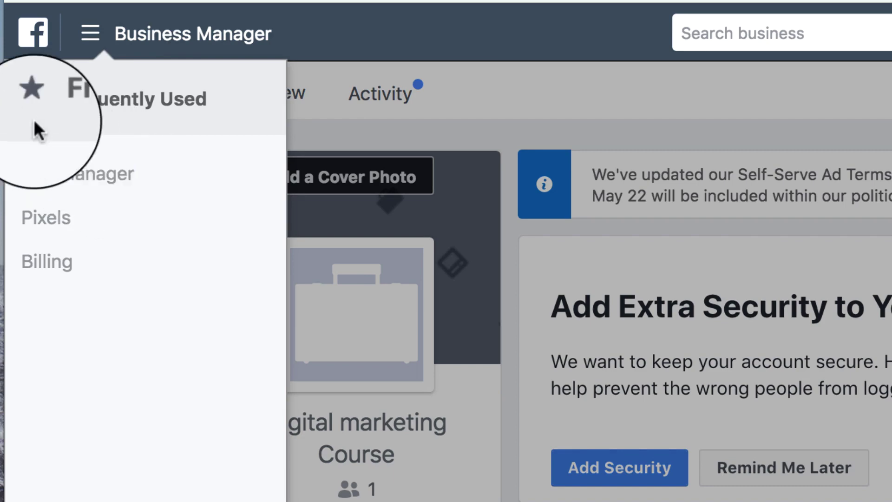
pyautogui.click(69, 179)
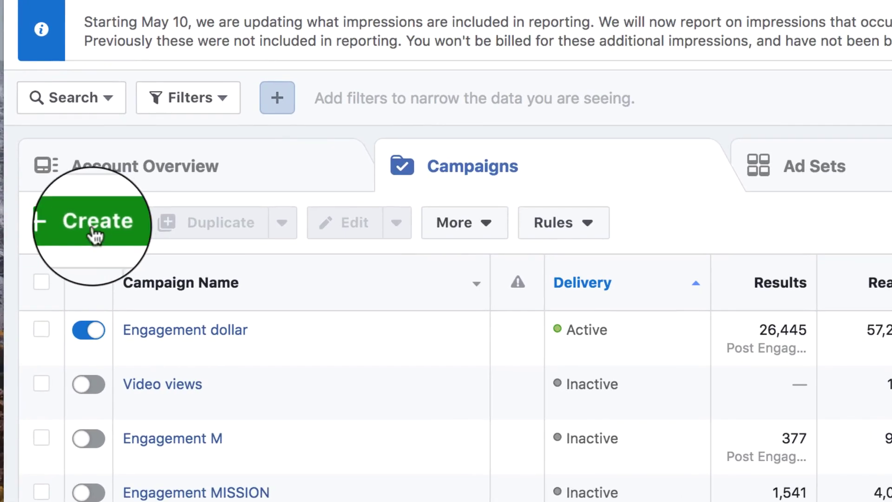
pyautogui.click(59, 301)
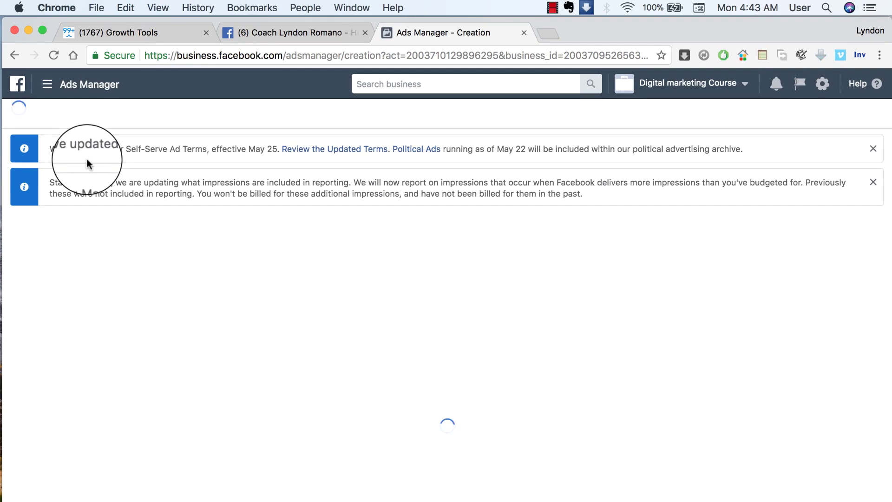
pyautogui.click(552, 7)
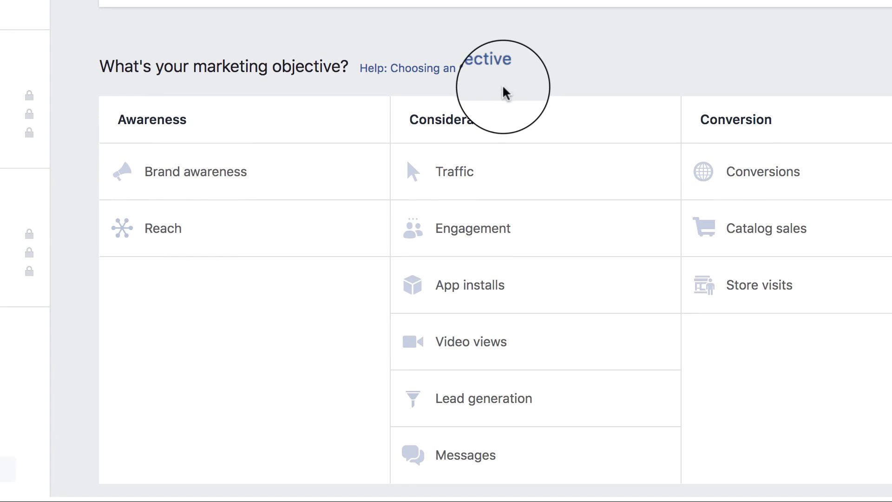
# Choose Video views as the marketing objective and continue to the ad set with a campaign name starting "Video views -".
pyautogui.scroll(1, 505, 93)
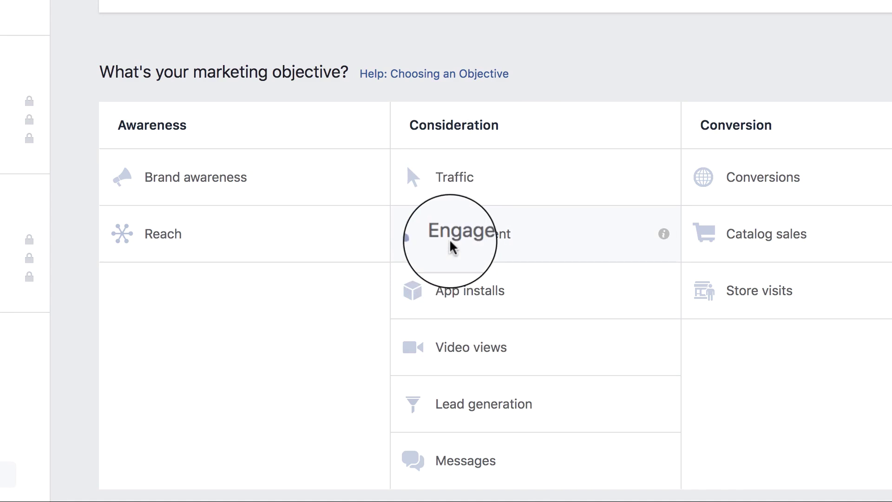
pyautogui.click(460, 347)
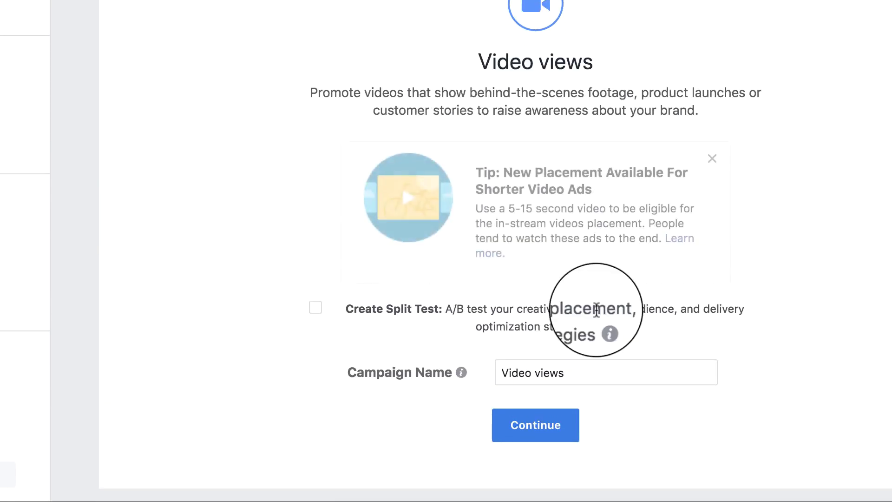
pyautogui.click(596, 366)
pyautogui.scroll(-2, 655, 417)
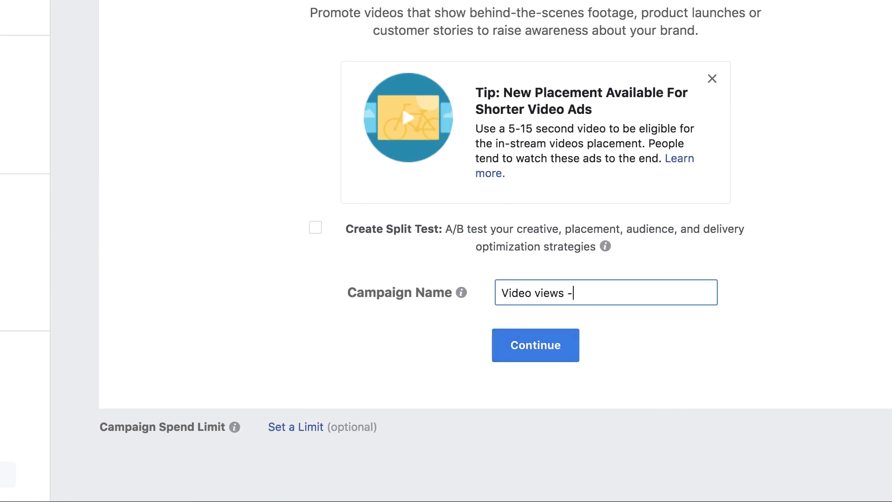
pyautogui.click(501, 348)
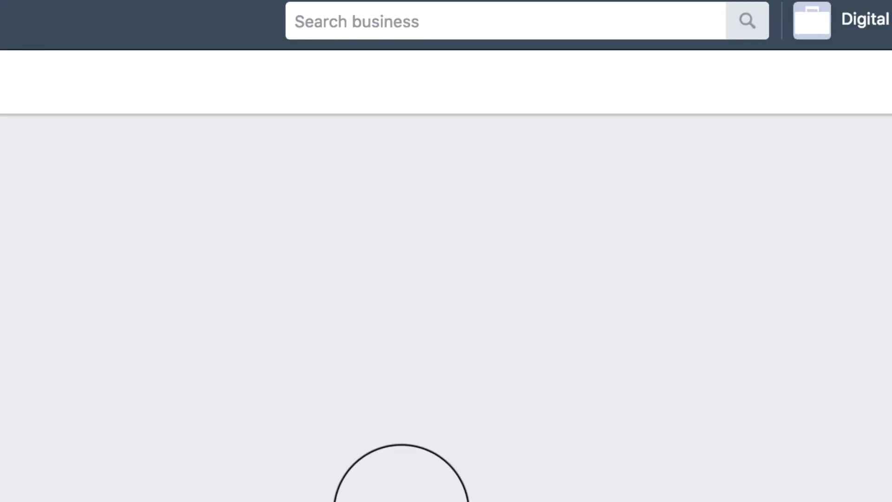
# Replace the default ad set name with "Video Views - TESTIMONIALS - 25-45".
pyautogui.click(246, 168)
pyautogui.moveTo(219, 166); pyautogui.dragTo(118, 164)
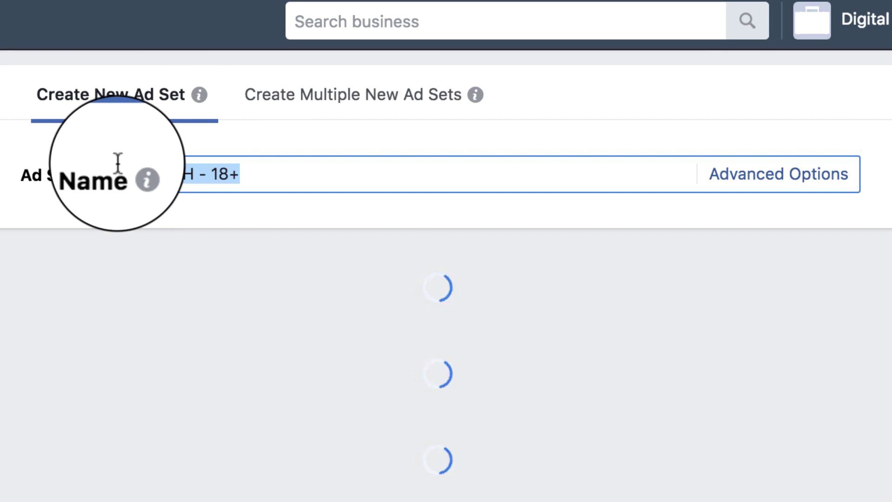
pyautogui.write('Vid')
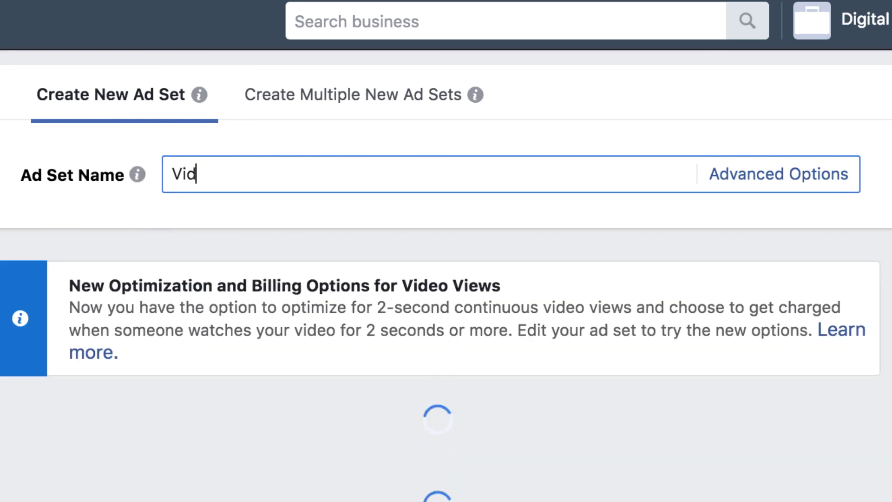
pyautogui.write('eo Views -')
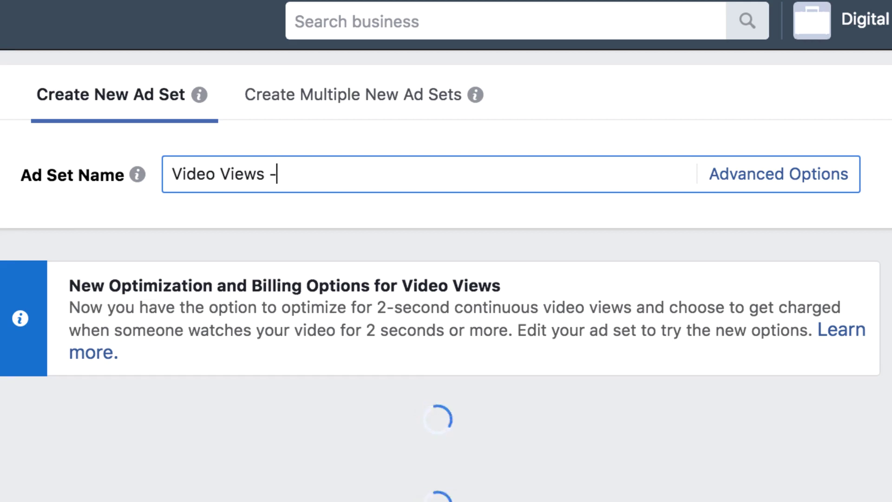
pyautogui.write('ESTIMONIALS')
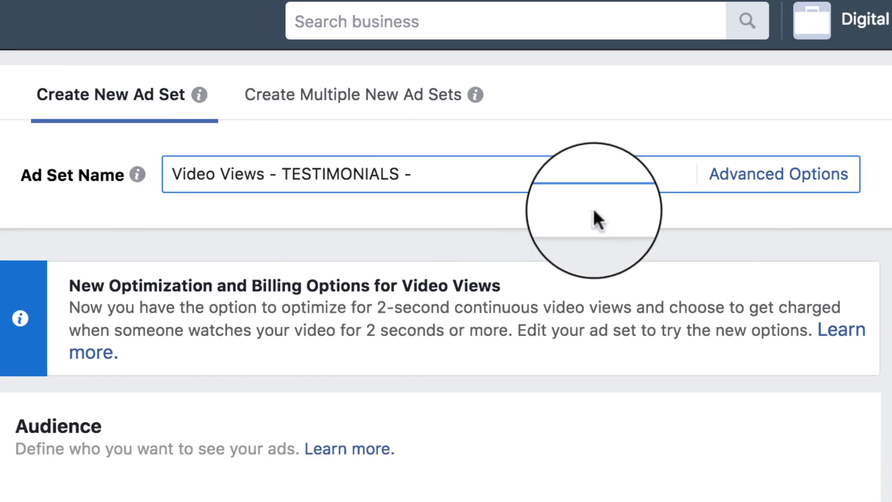
pyautogui.write(' - 25-45')
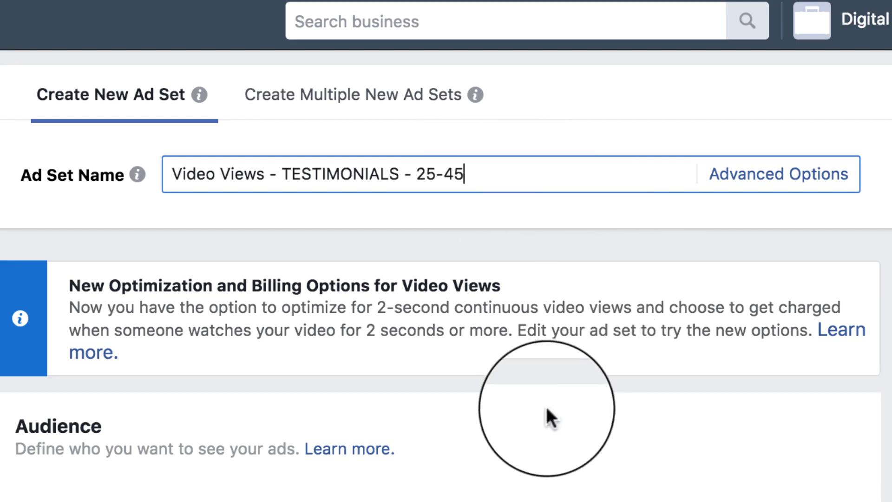
# Insert WORLDWIDE before the age range so the ad set is named "Video Views - TESTIMONIALS - WORLDWIDE 25-45".
pyautogui.click(417, 179)
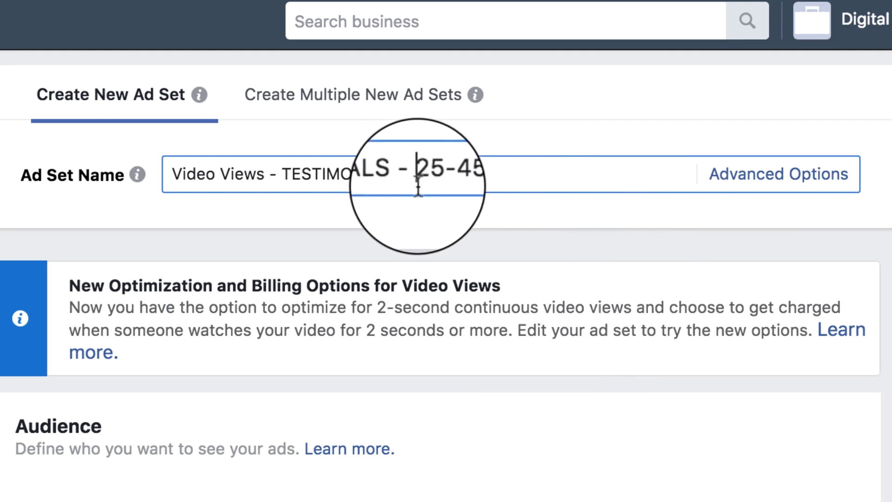
pyautogui.write('WORLD')
pyautogui.press('BackSpace')
pyautogui.write('WIDE')
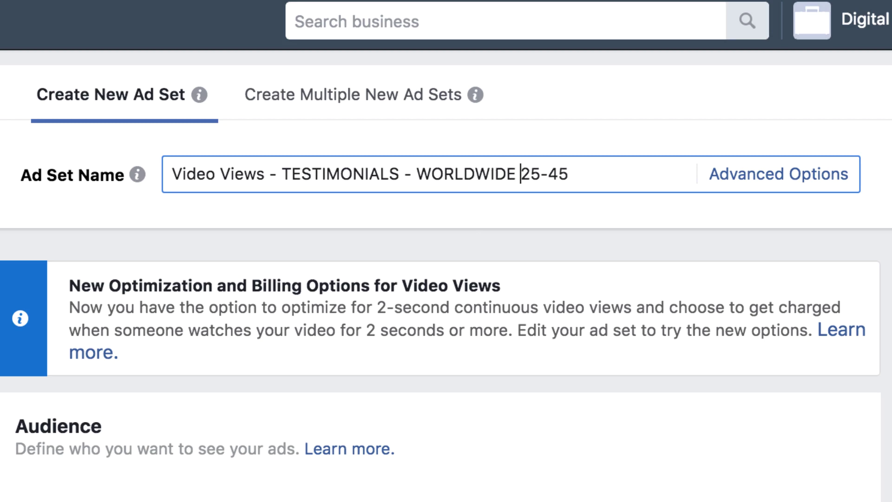
pyautogui.moveTo(583, 178); pyautogui.dragTo(8, 185)
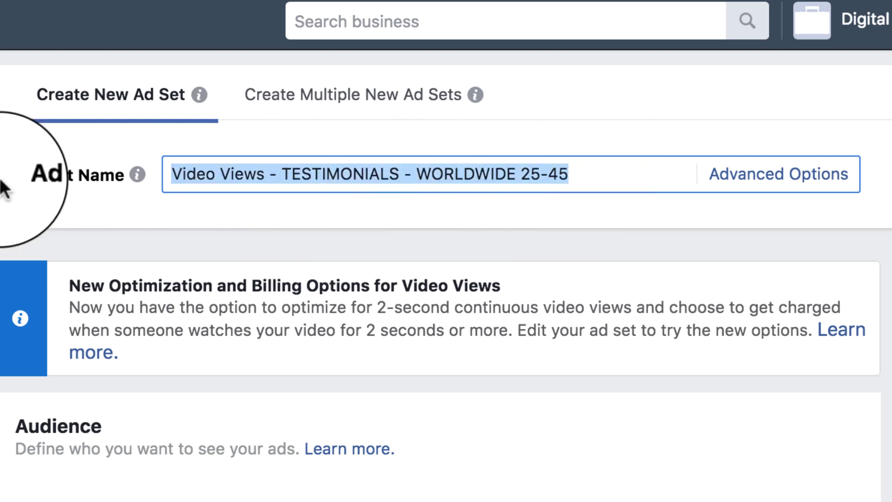
pyautogui.moveTo(137, 175)
pyautogui.click(584, 243)
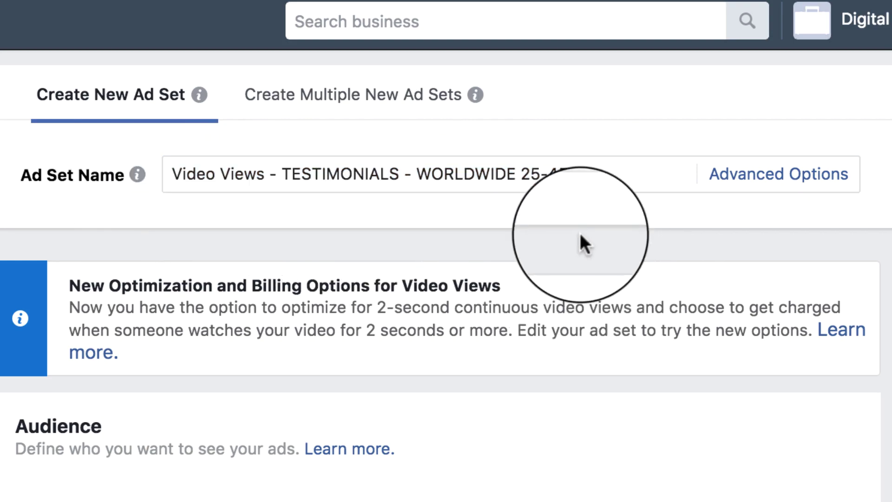
# Remove Bahrain from the ad set's audience locations and set the location targeting to "People who live in this location".
pyautogui.scroll(-5, 580, 230)
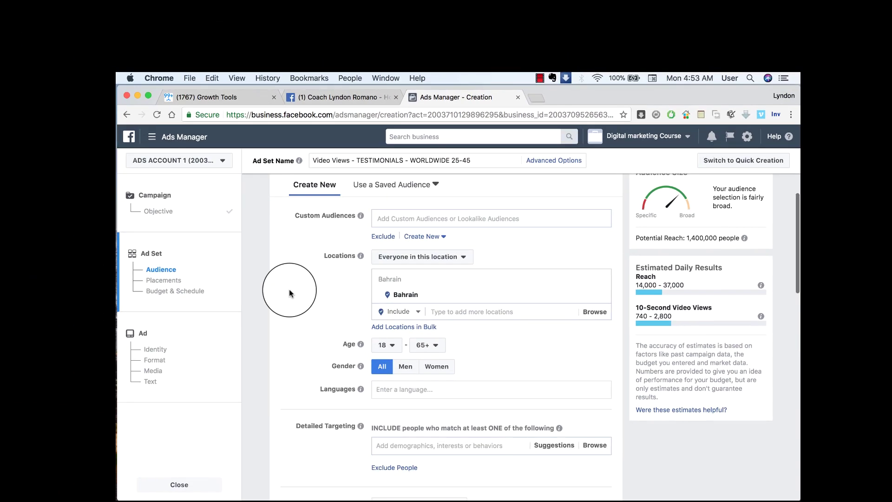
pyautogui.scroll(2, 294, 325)
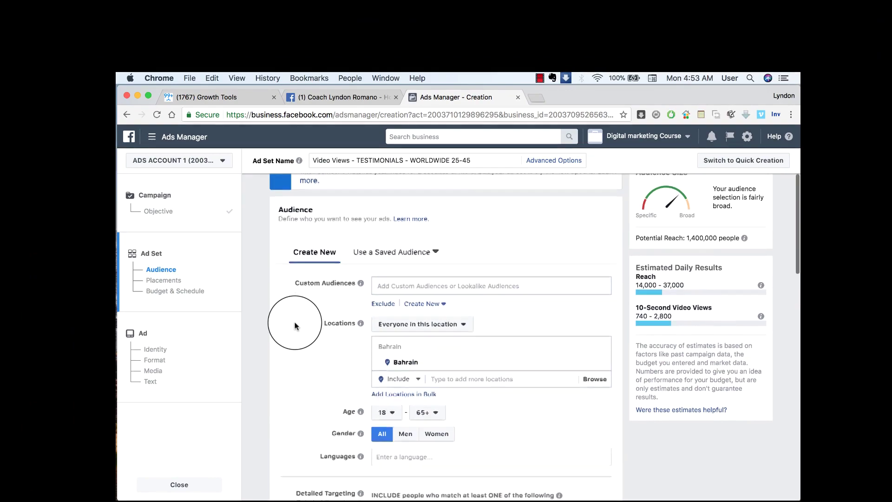
pyautogui.scroll(-4, 294, 325)
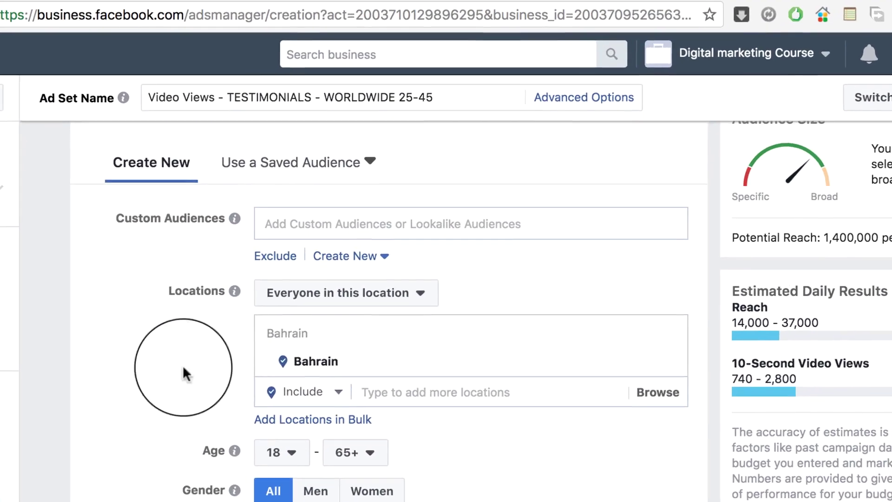
pyautogui.scroll(-2, 478, 400)
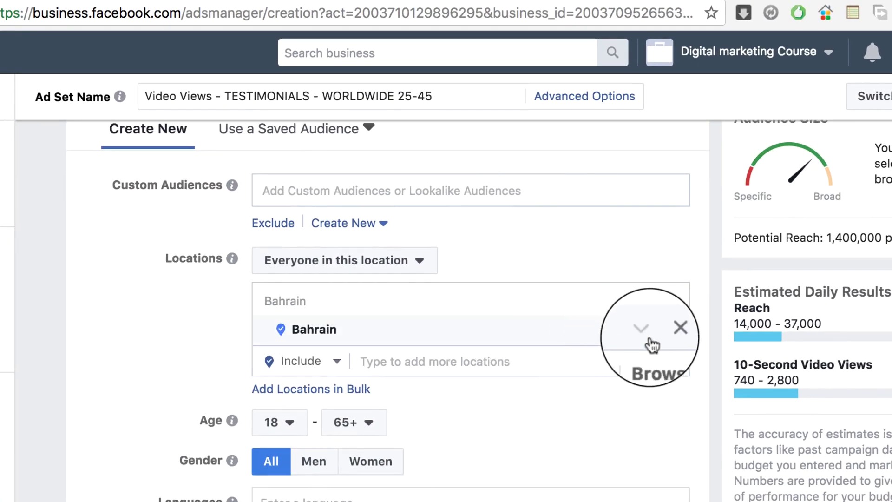
pyautogui.click(671, 333)
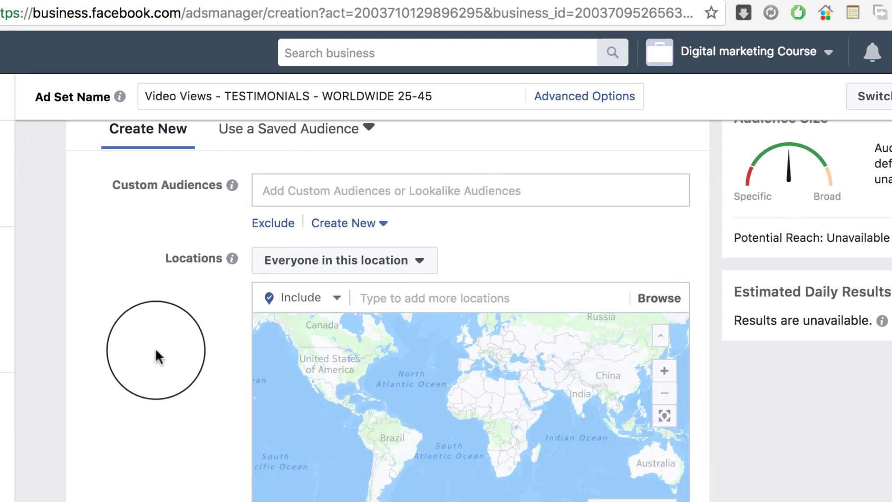
pyautogui.click(377, 272)
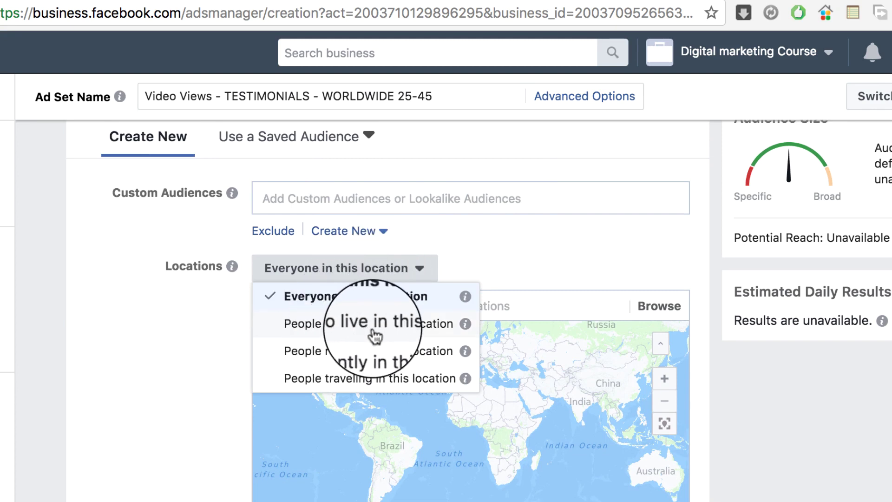
pyautogui.click(398, 326)
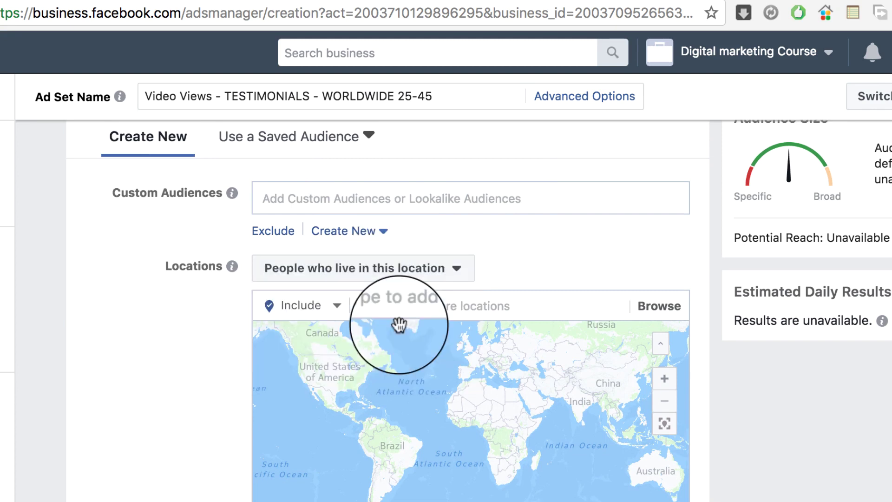
# Include all countries worldwide in the ad set's audience locations.
pyautogui.click(659, 307)
pyautogui.moveTo(450, 351)
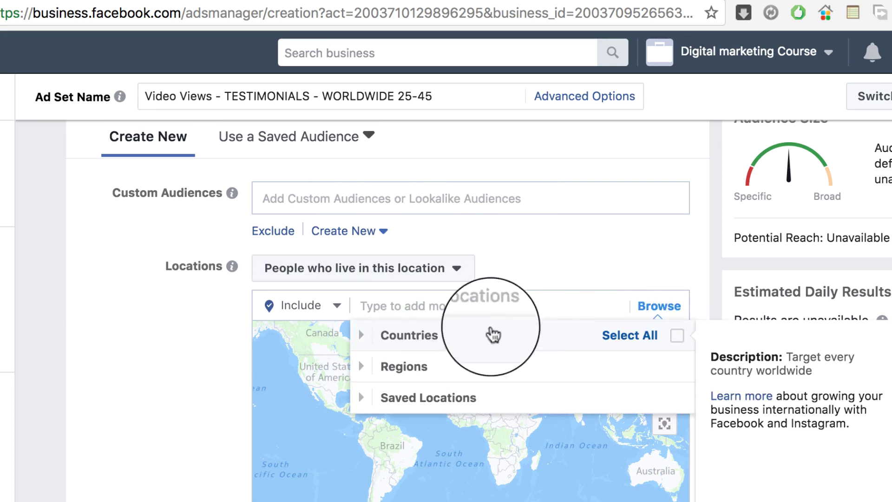
pyautogui.click(625, 344)
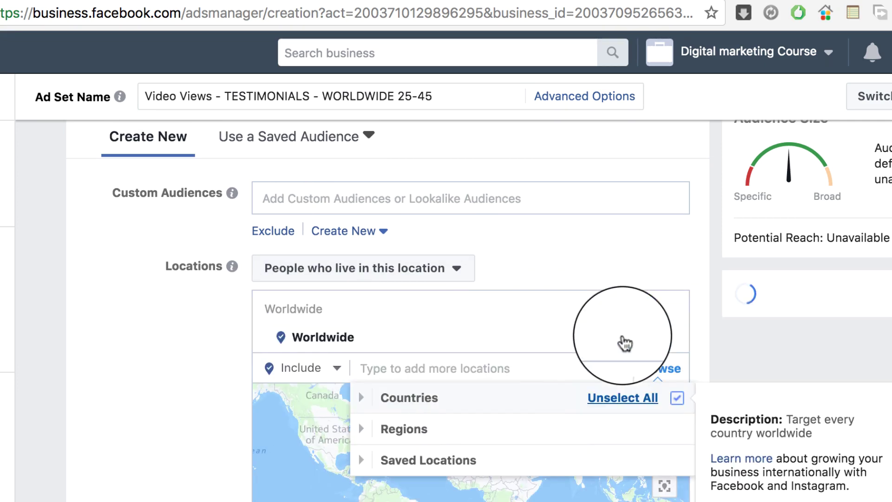
pyautogui.click(194, 369)
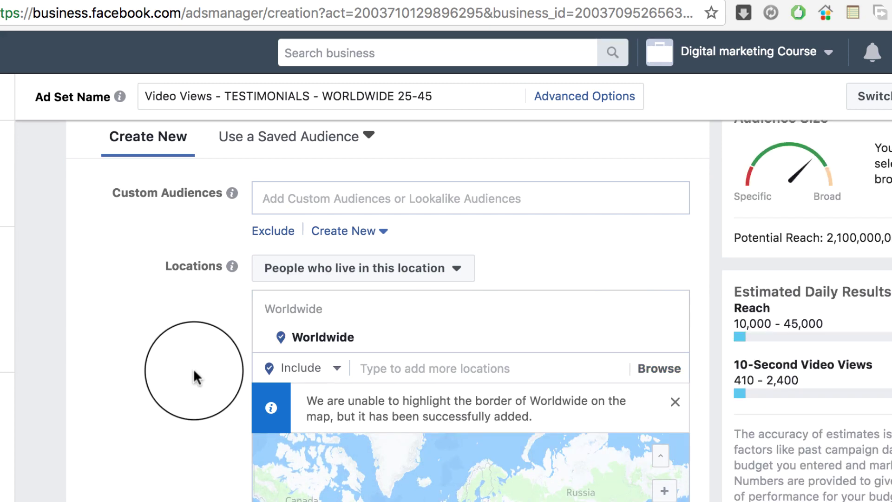
# Exclude the country Philippines from the ad set's worldwide location targeting.
pyautogui.scroll(7, 193, 368)
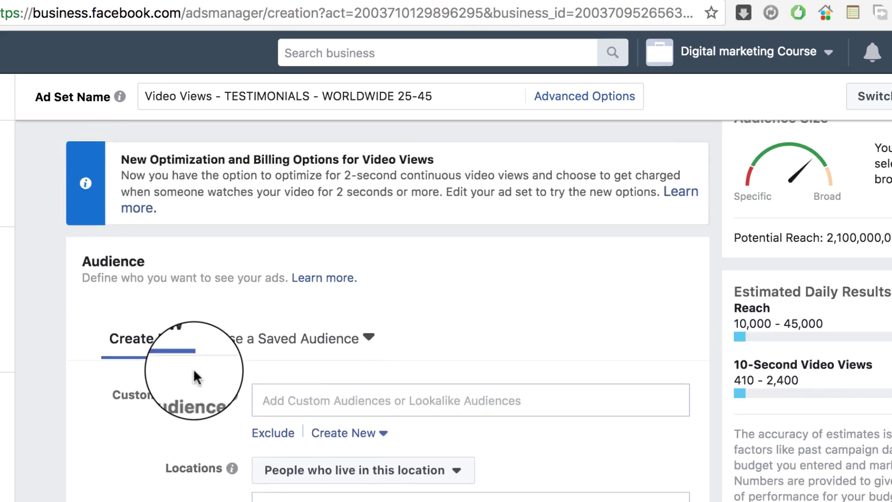
pyautogui.scroll(-4, 193, 368)
pyautogui.scroll(-4, 193, 368)
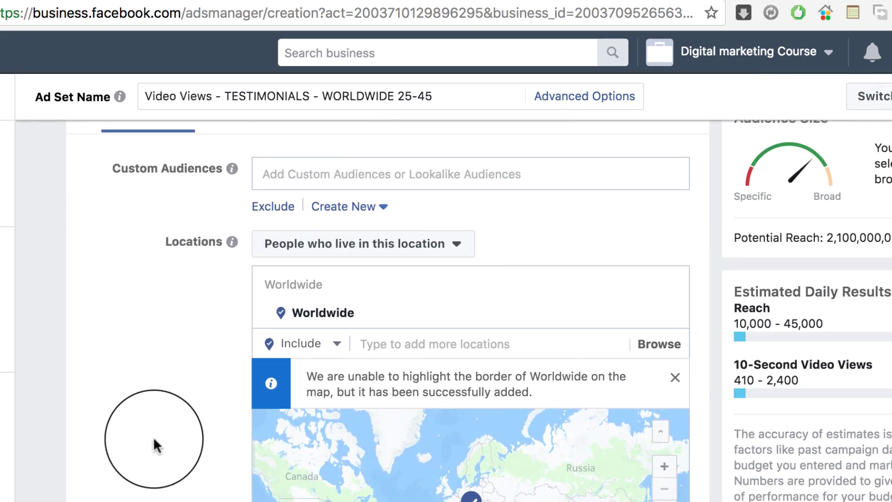
pyautogui.scroll(-2, 152, 437)
pyautogui.scroll(2, 152, 437)
pyautogui.scroll(1, 154, 440)
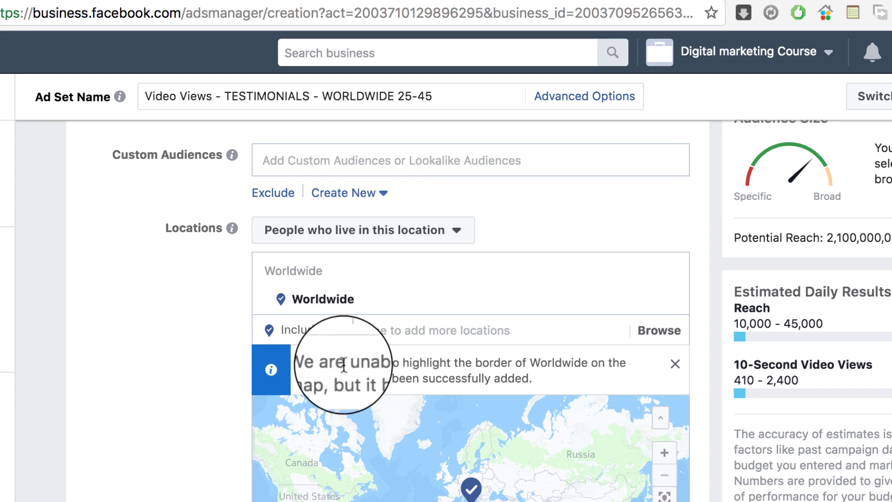
pyautogui.click(337, 336)
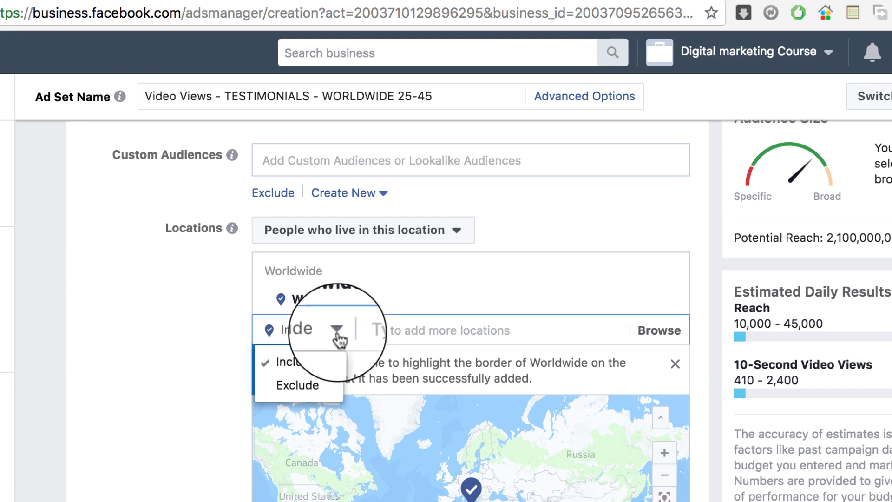
pyautogui.click(300, 385)
pyautogui.click(412, 327)
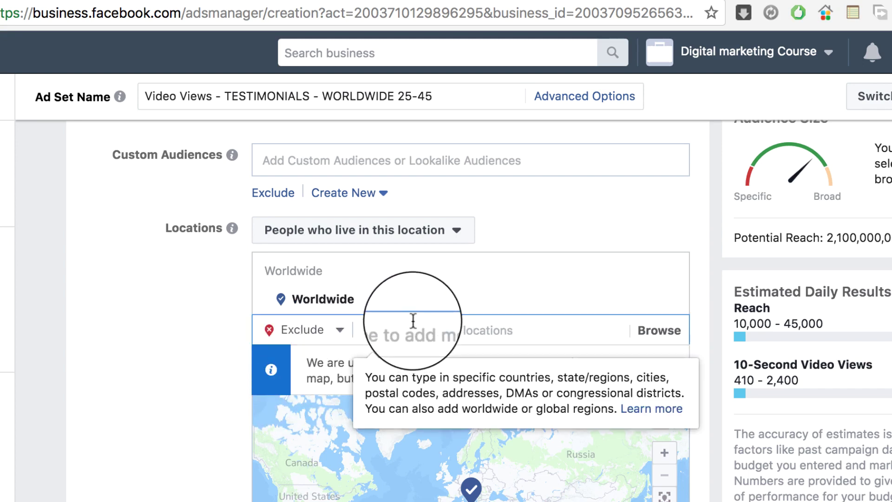
pyautogui.write('P')
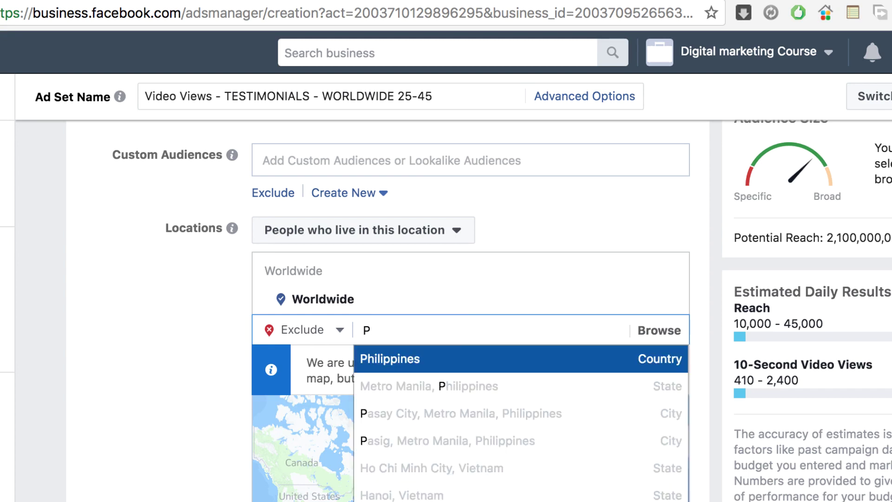
pyautogui.write('HI')
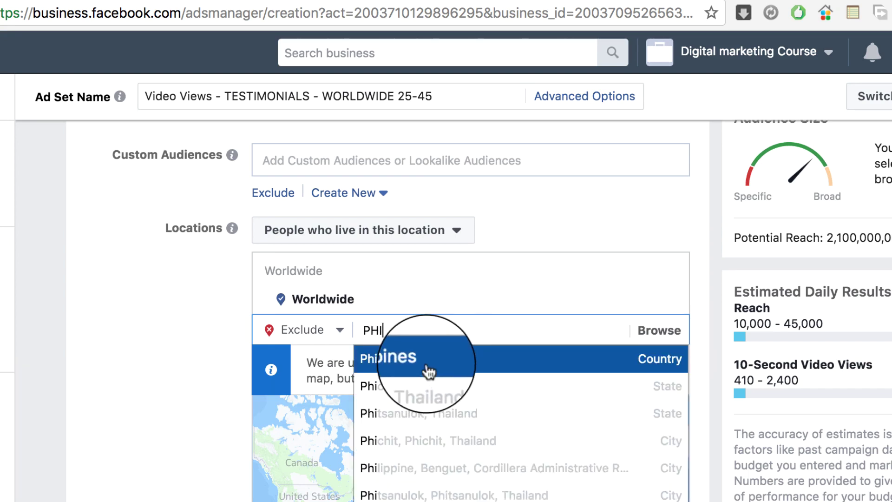
pyautogui.click(374, 370)
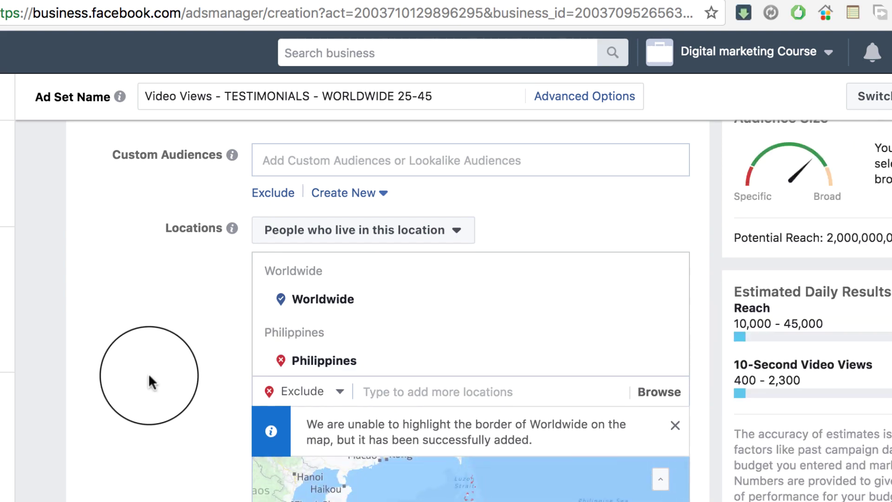
# Set the audience age range to 25–45.
pyautogui.scroll(-2, 149, 372)
pyautogui.scroll(1, 149, 373)
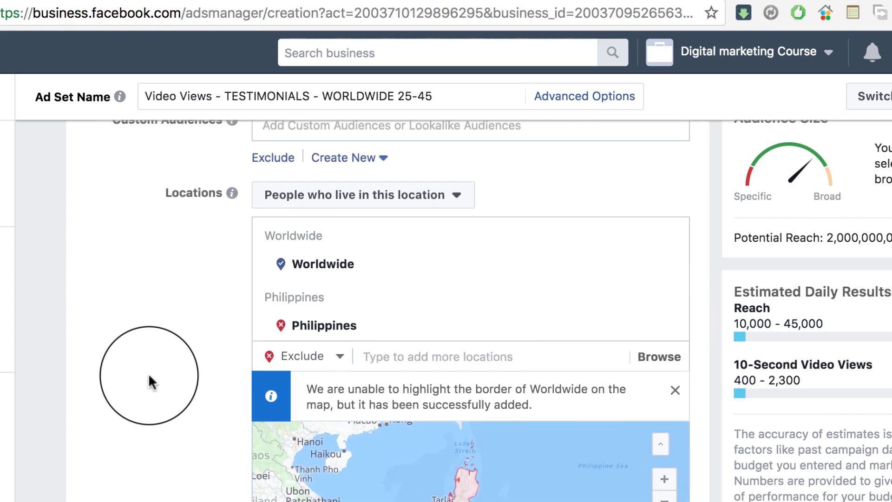
pyautogui.moveTo(299, 328)
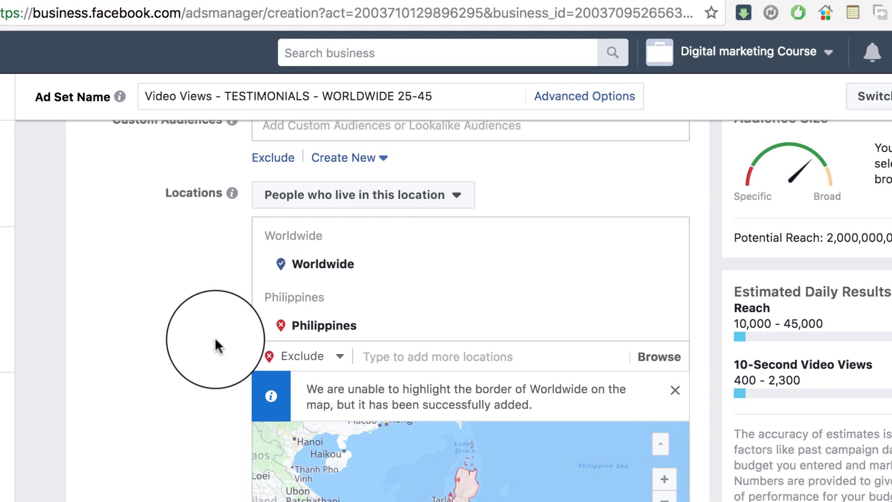
pyautogui.scroll(2, 214, 337)
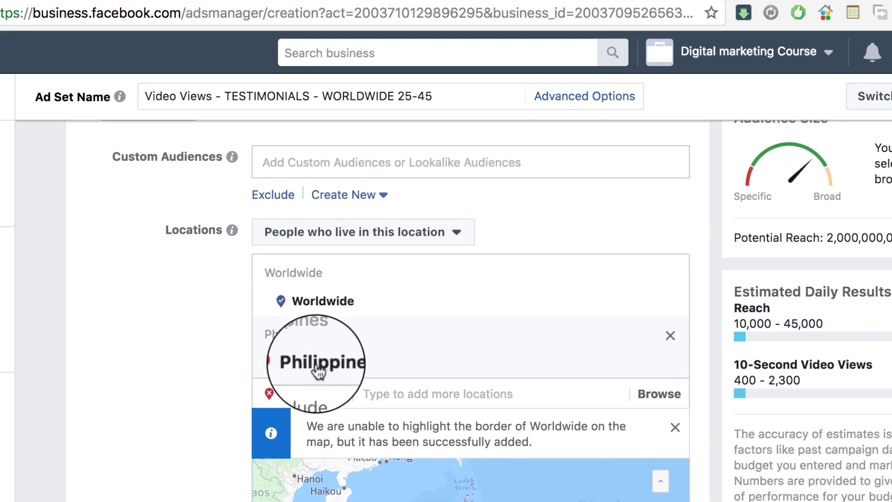
pyautogui.scroll(-6, 143, 402)
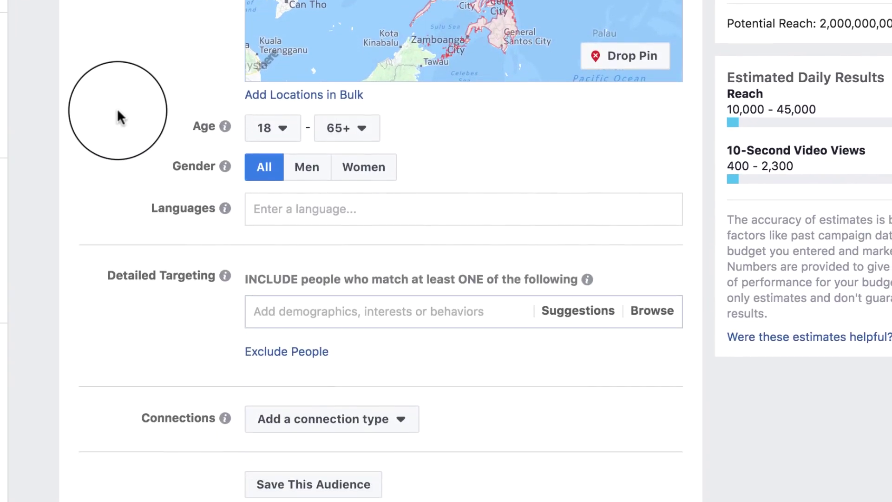
pyautogui.click(274, 129)
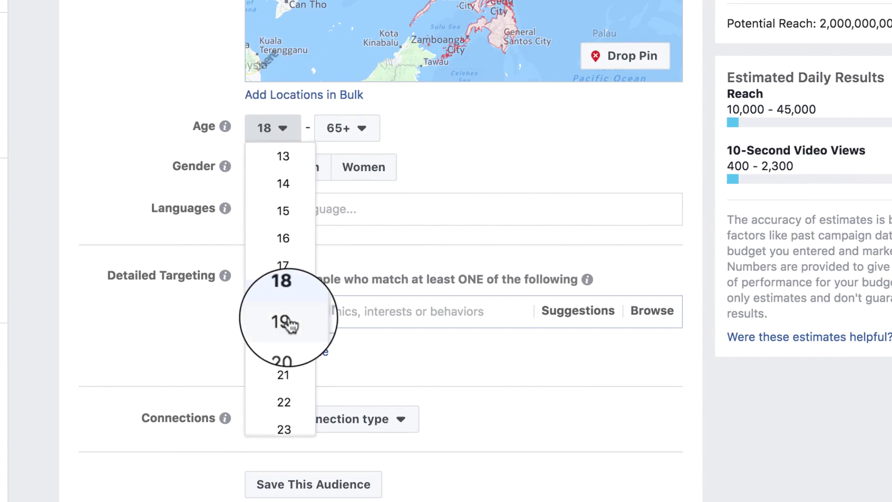
pyautogui.scroll(-3, 290, 325)
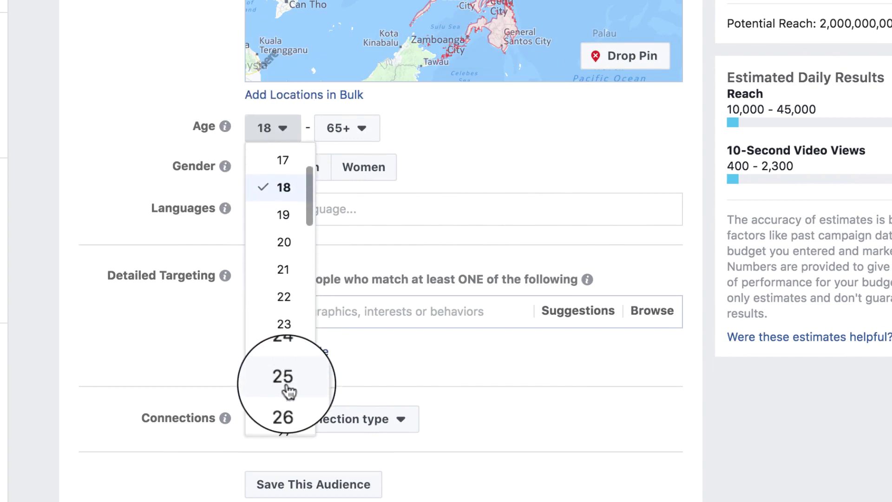
pyautogui.click(288, 377)
pyautogui.click(356, 135)
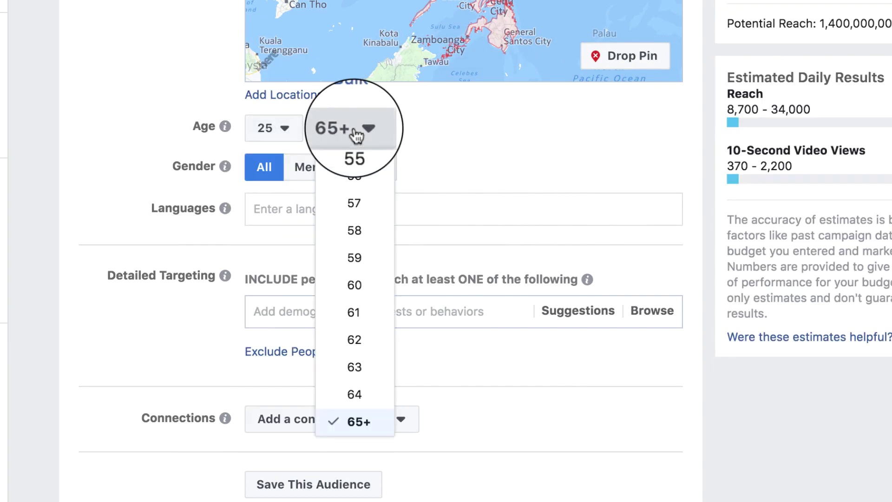
pyautogui.scroll(3, 363, 248)
pyautogui.scroll(4, 364, 249)
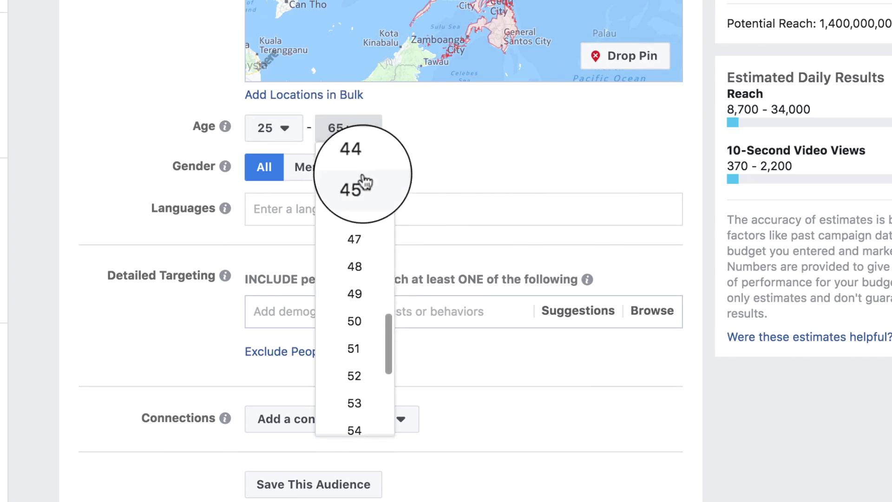
pyautogui.click(364, 186)
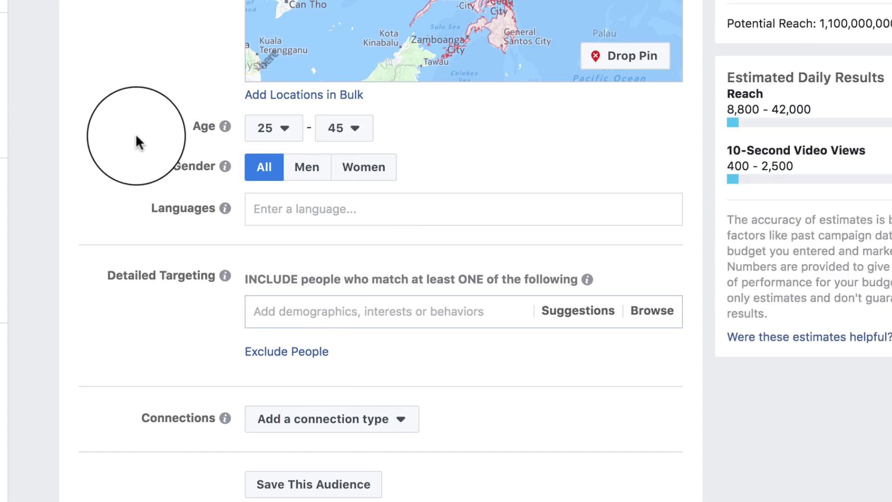
# Add Filipino as the audience's targeted language.
pyautogui.click(286, 276)
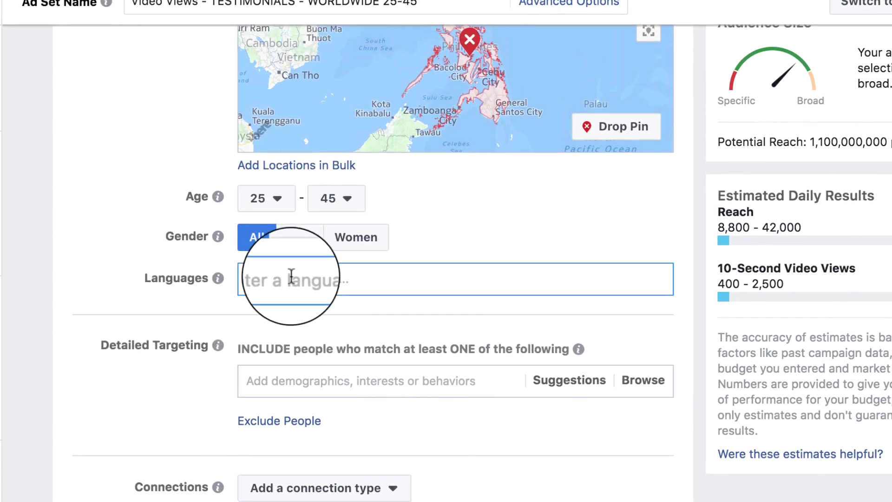
pyautogui.write('F')
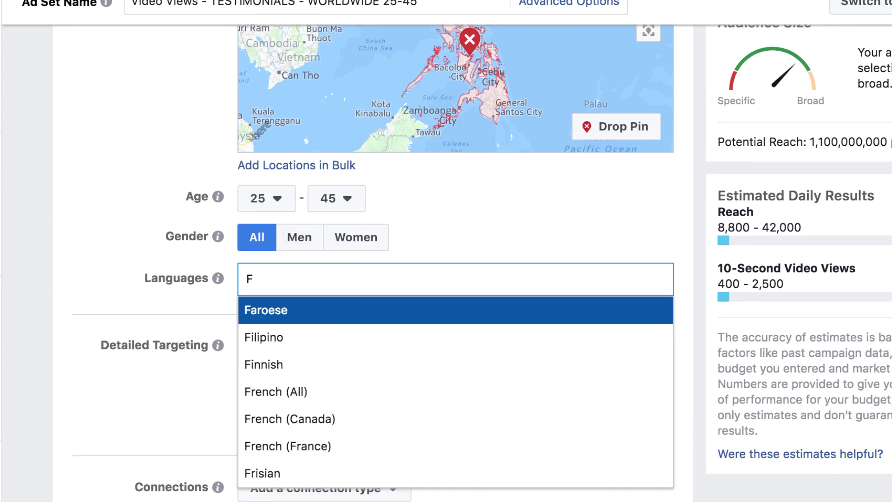
pyautogui.click(285, 336)
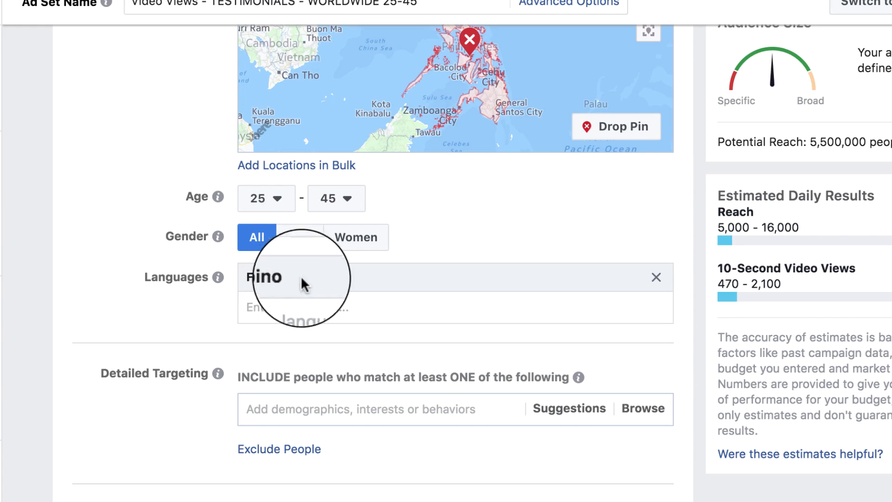
# Try the audience gender as Men and as Women, and return it to All.
pyautogui.moveTo(299, 200)
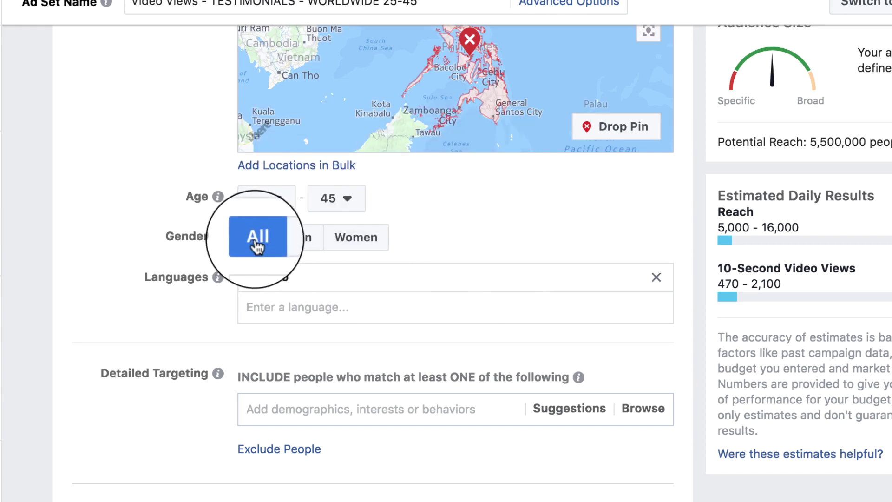
pyautogui.click(296, 246)
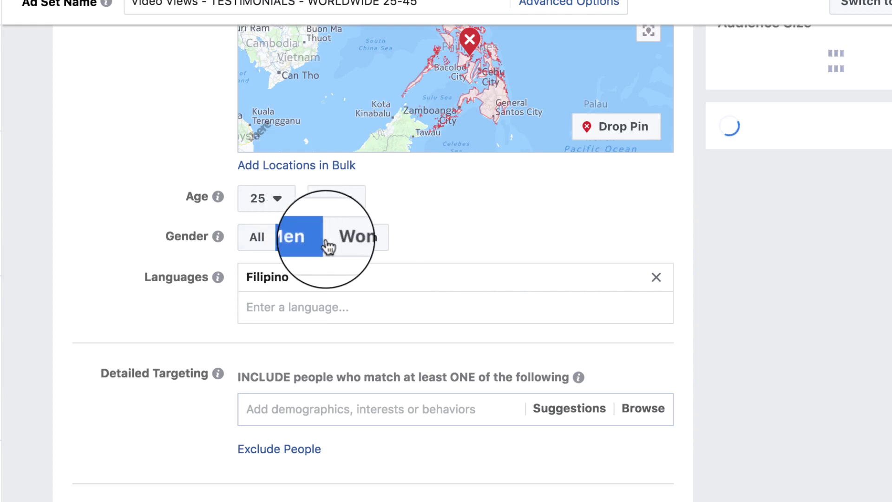
pyautogui.click(340, 245)
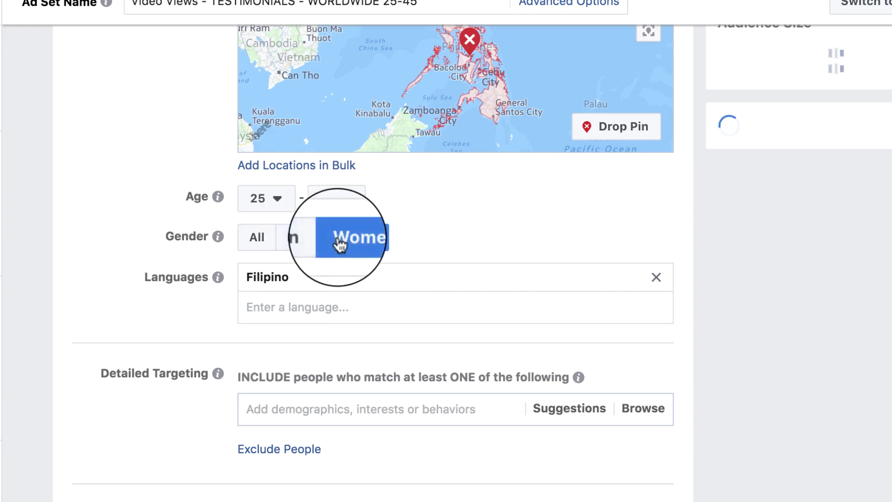
pyautogui.click(255, 242)
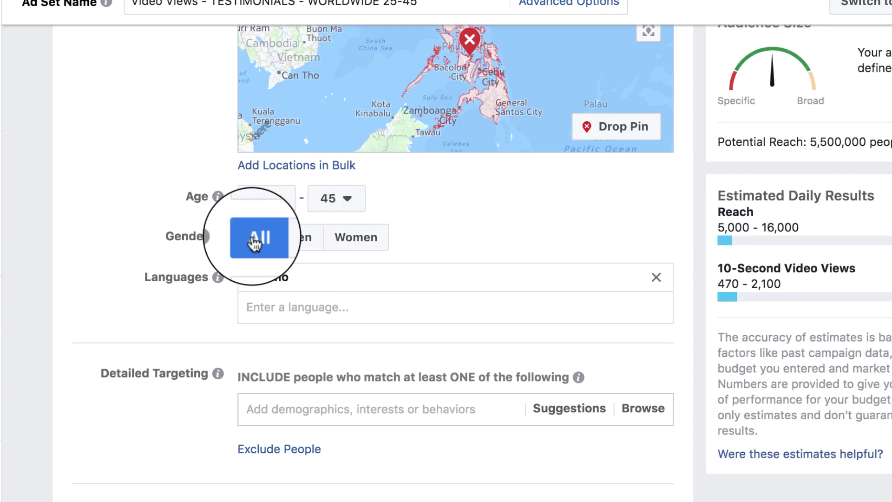
# Include people interested in Rodrigo Duterte in the audience's detailed targeting, searching the interests for "DUTERT".
pyautogui.scroll(-5, 166, 329)
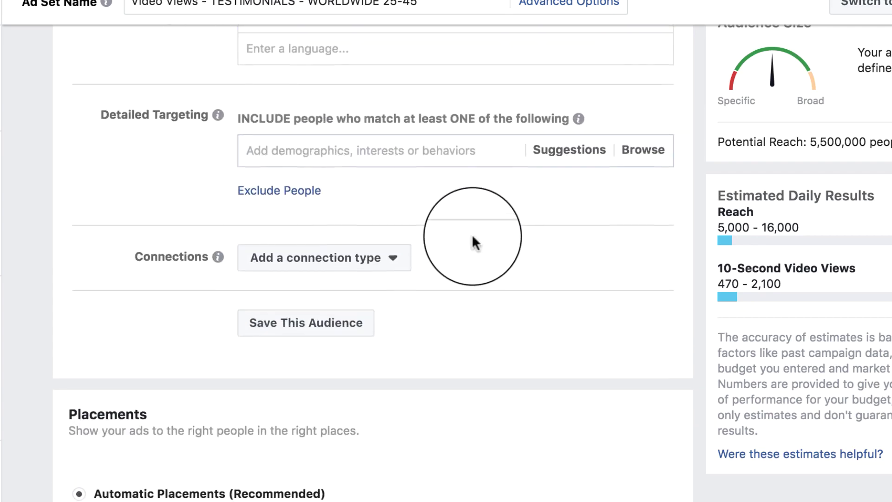
pyautogui.scroll(1, 470, 239)
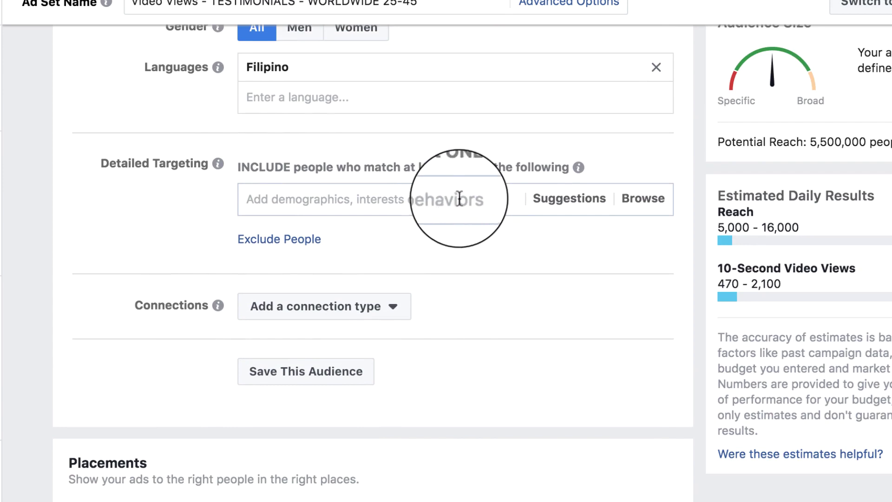
pyautogui.click(574, 204)
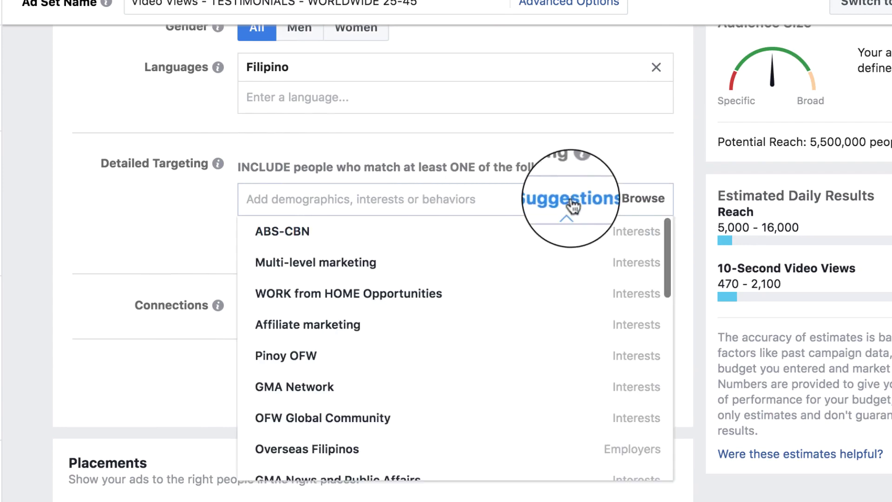
pyautogui.click(356, 199)
pyautogui.rightClick(344, 202)
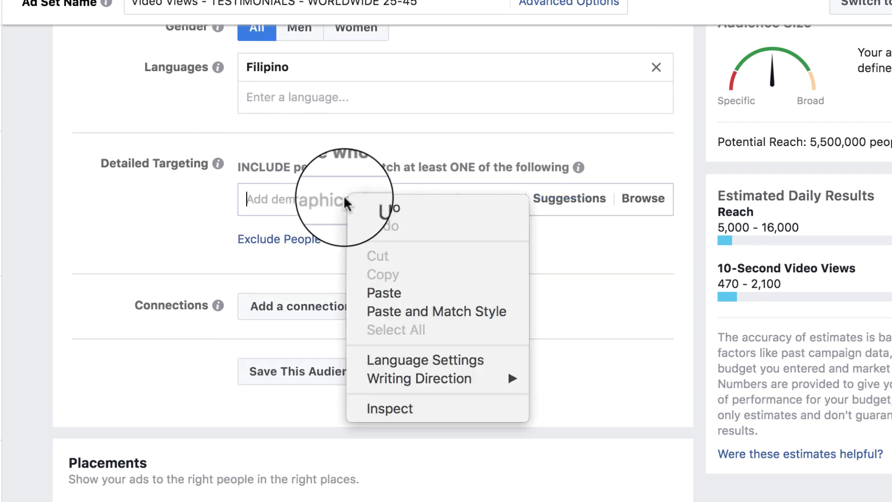
pyautogui.click(305, 201)
pyautogui.write('D')
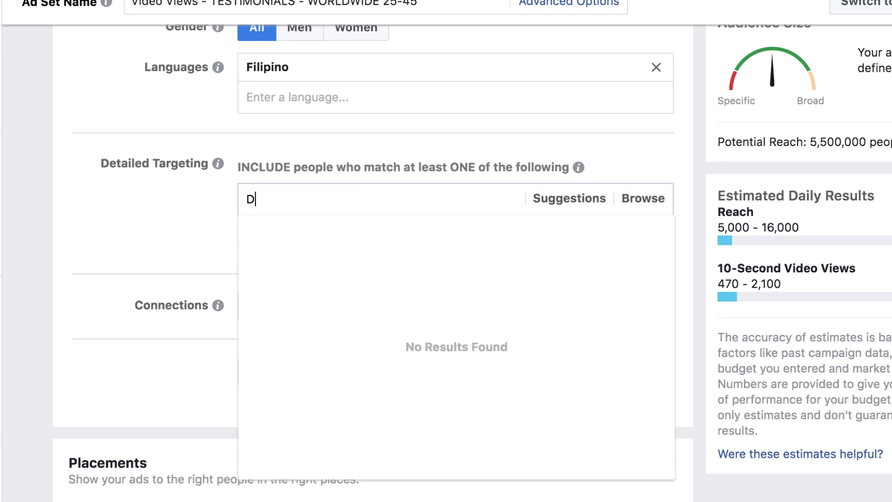
pyautogui.write('UTERT')
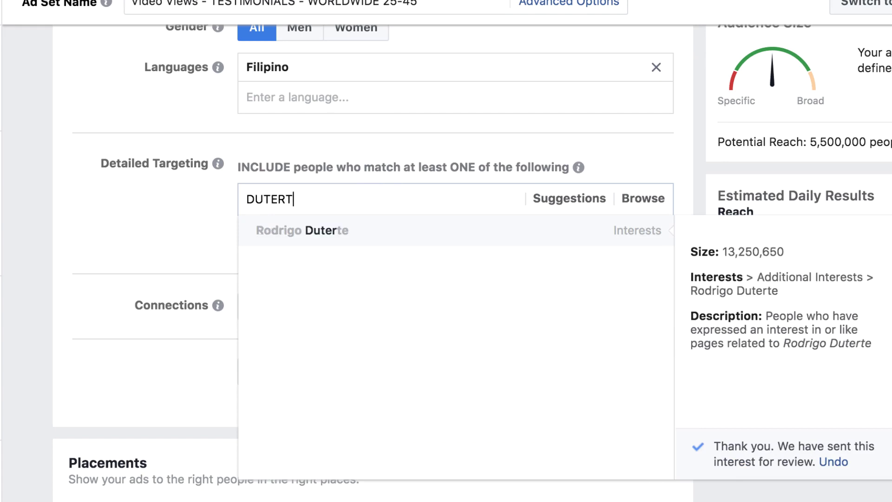
pyautogui.click(310, 232)
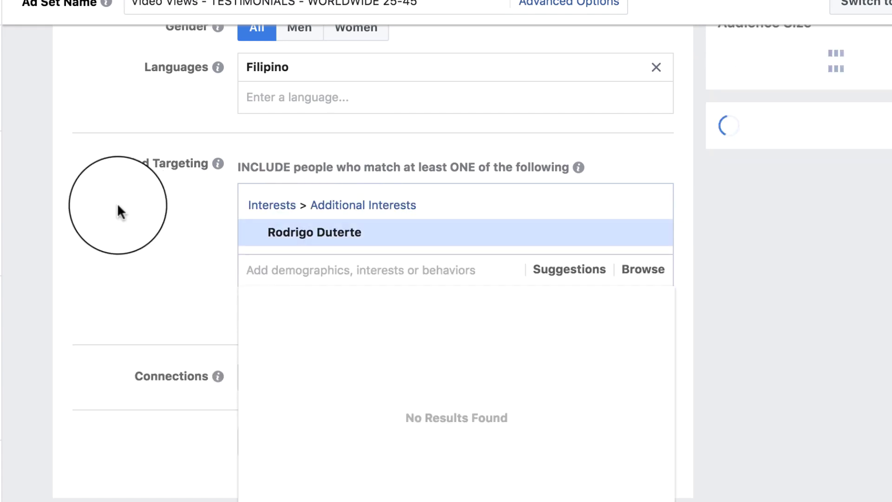
pyautogui.click(193, 354)
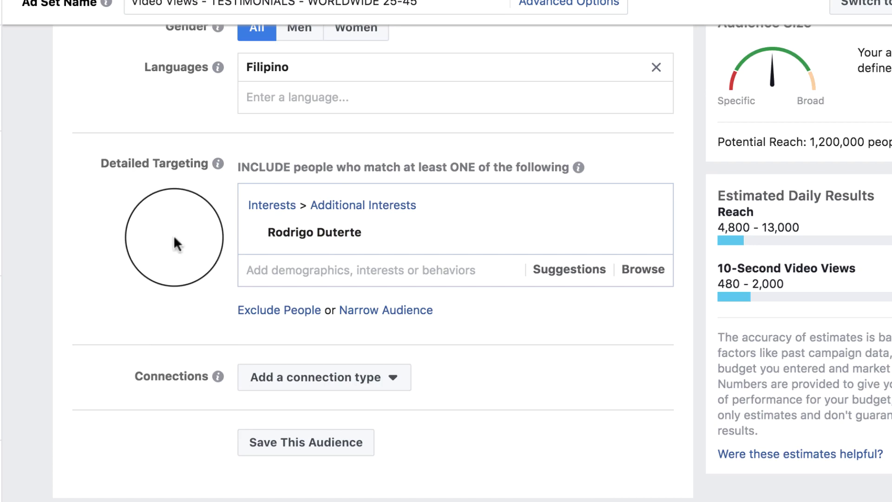
# Remove the Rodrigo Duterte interest and include people interested in Home business, searching the detailed targeting for "HOME BUSINESS".
pyautogui.moveTo(550, 237)
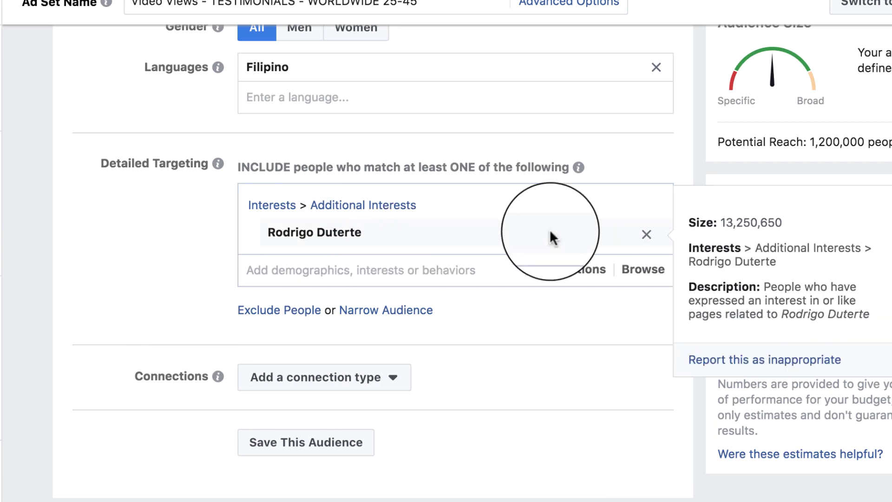
pyautogui.click(645, 236)
pyautogui.click(341, 205)
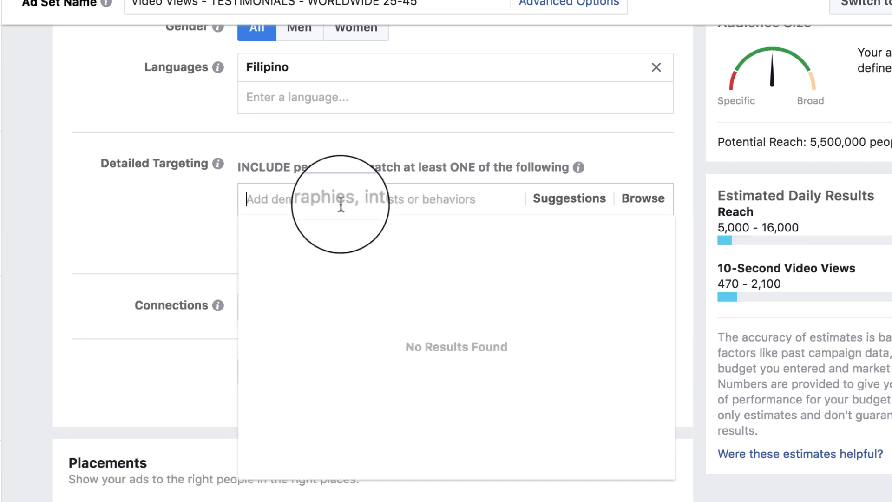
pyautogui.write('HOME BUSINESS')
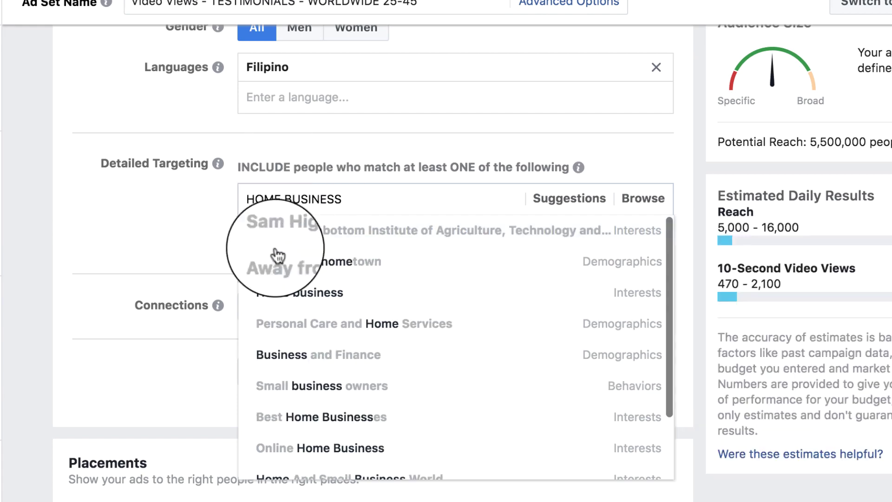
pyautogui.click(308, 303)
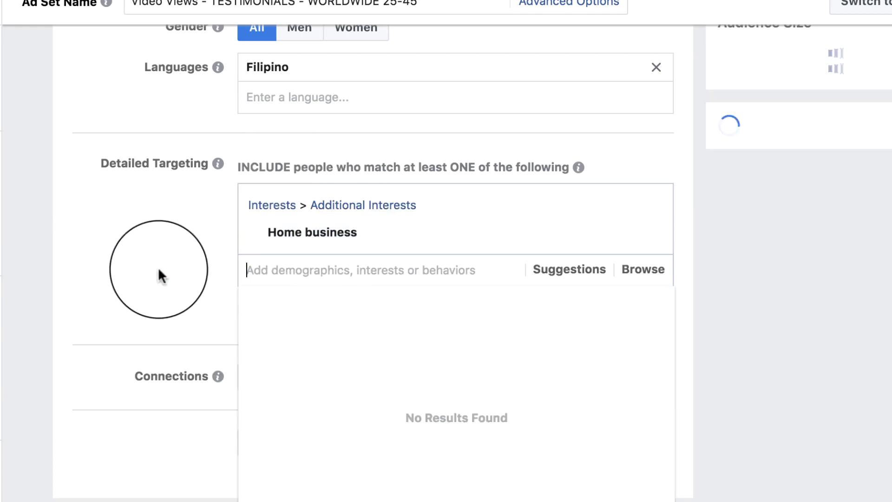
# Add the suggested interests Affiliate marketing, Digital marketing and Online Home Business to the audience's detailed targeting.
pyautogui.scroll(-1, 158, 266)
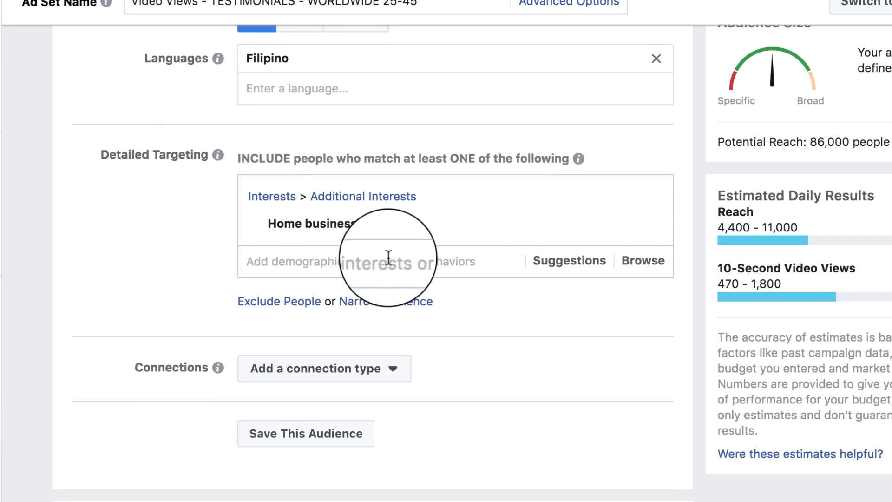
pyautogui.click(579, 257)
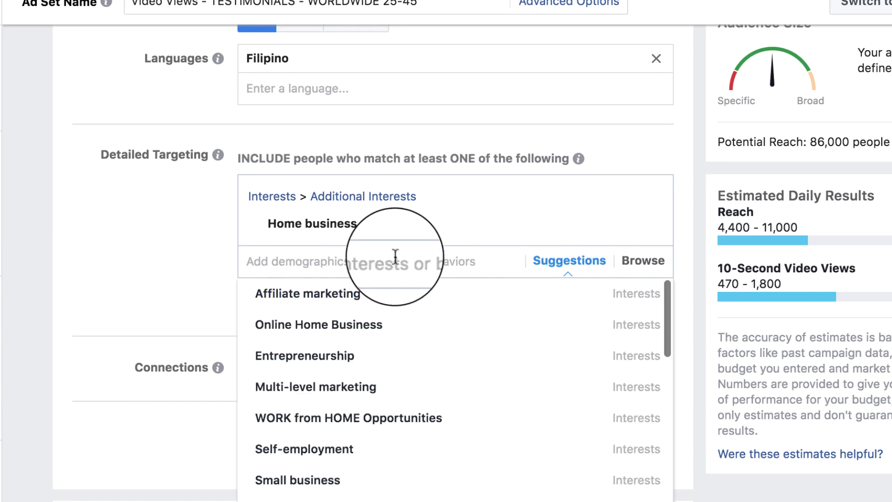
pyautogui.click(303, 301)
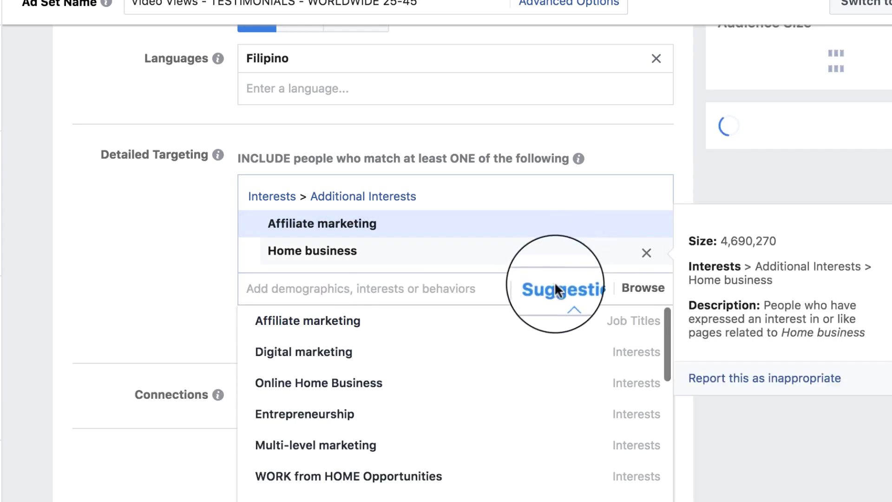
pyautogui.click(341, 355)
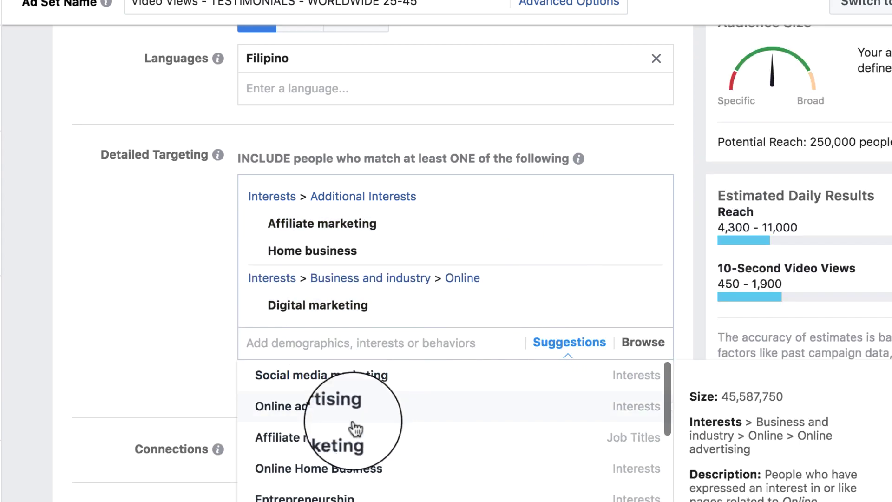
pyautogui.click(351, 469)
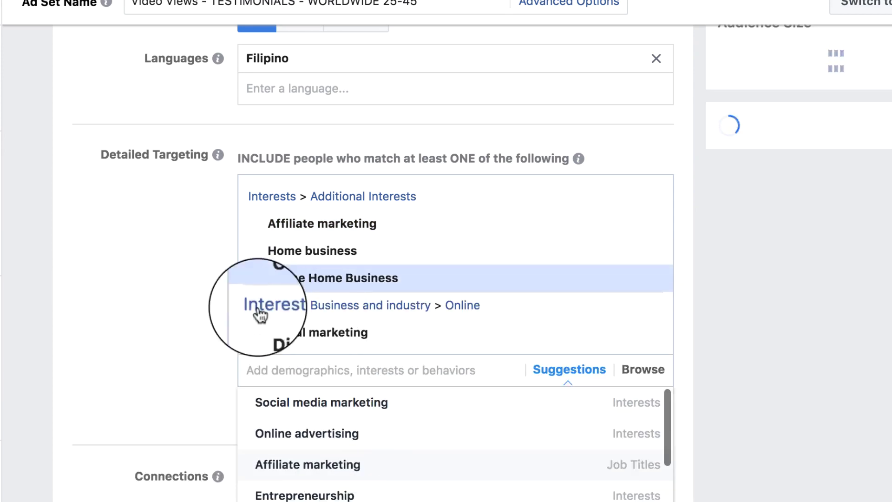
pyautogui.click(139, 326)
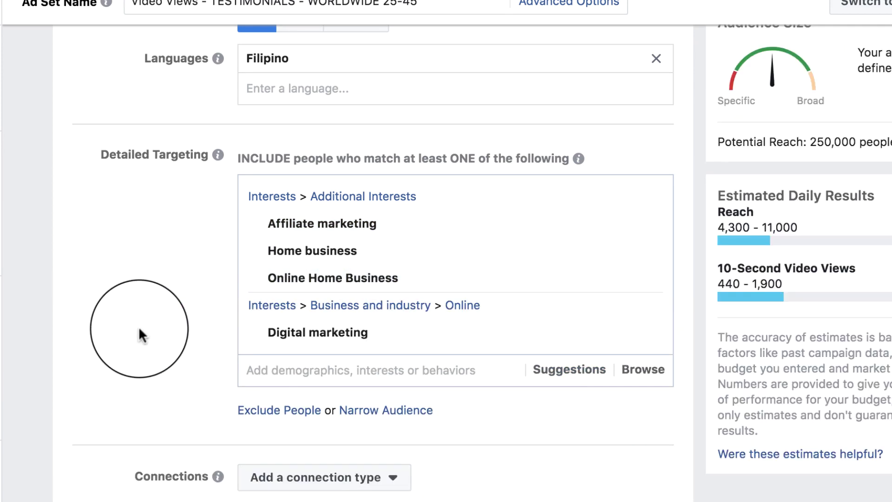
# Switch the ad set's placements from Automatic Placements to Edit Placements.
pyautogui.scroll(2, 138, 326)
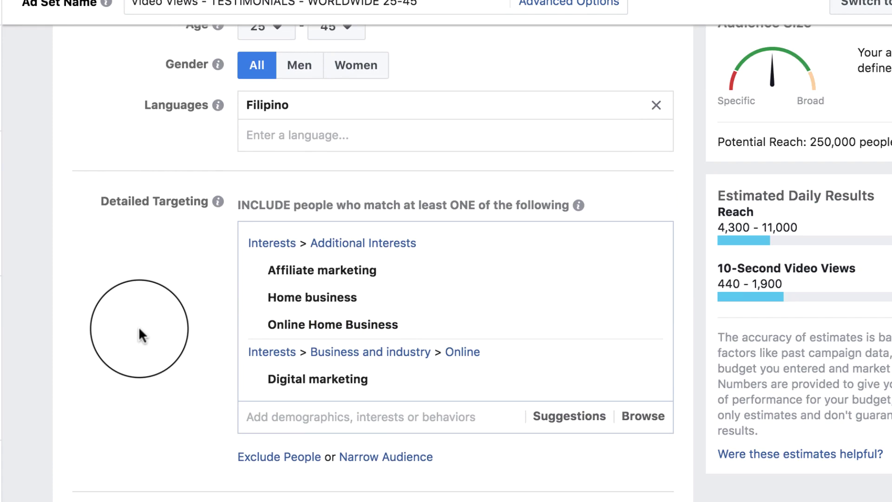
pyautogui.scroll(-5, 138, 326)
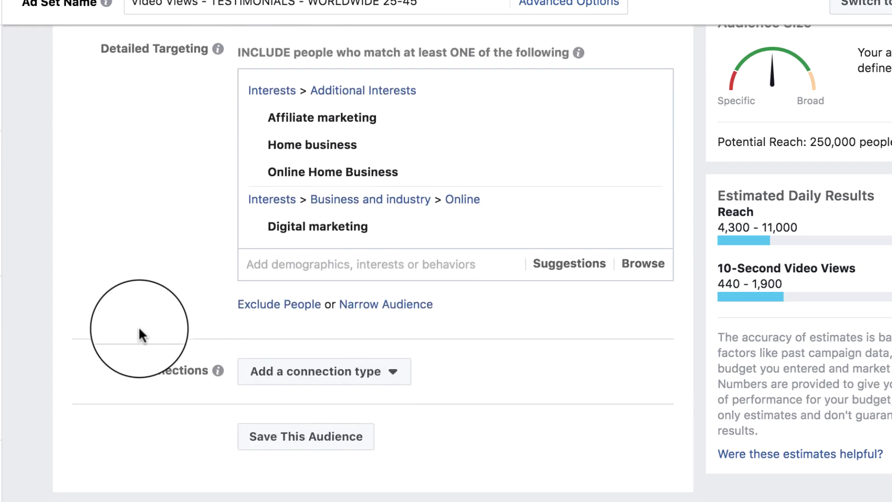
pyautogui.scroll(-5, 585, 474)
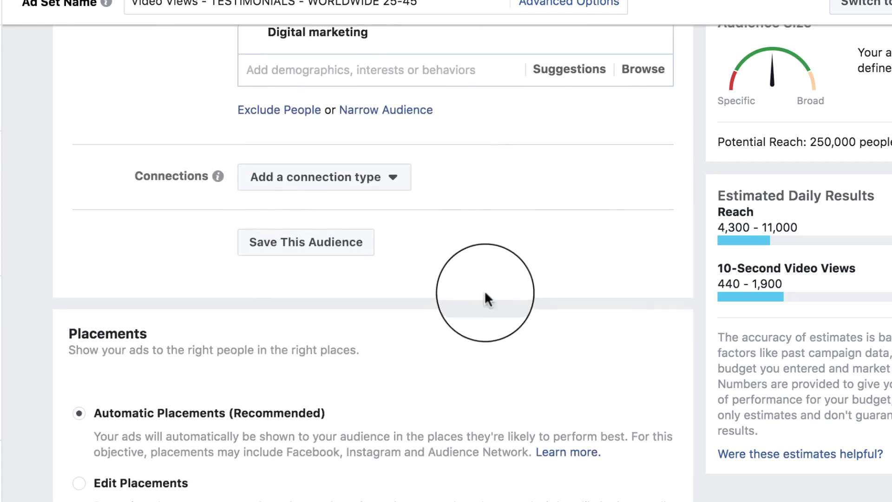
pyautogui.scroll(6, 528, 366)
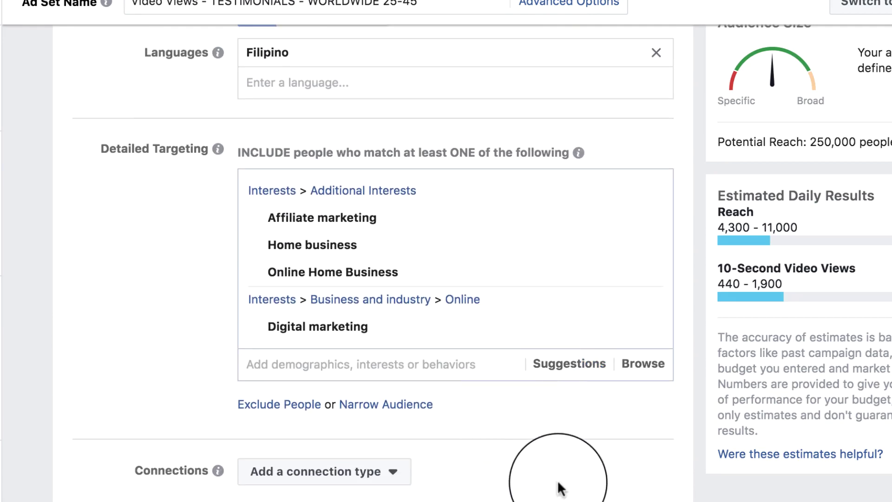
pyautogui.scroll(-5, 558, 484)
pyautogui.scroll(-5, 560, 486)
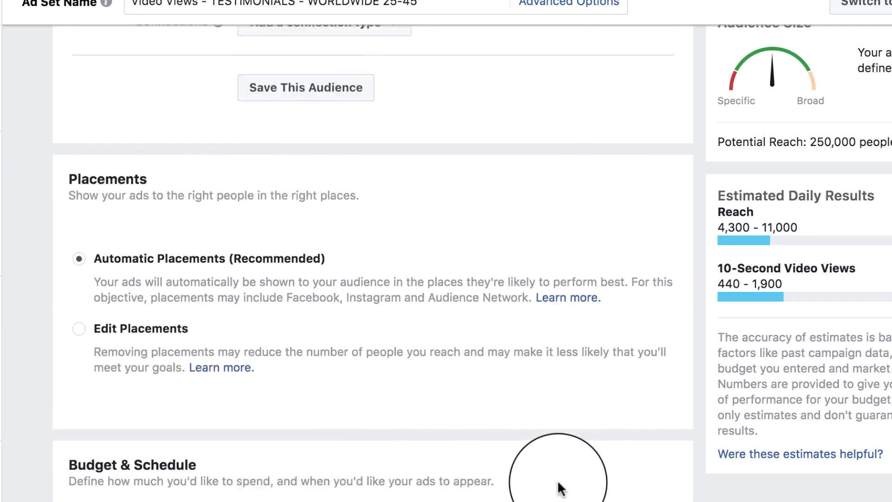
pyautogui.scroll(-3, 558, 486)
pyautogui.scroll(3, 371, 160)
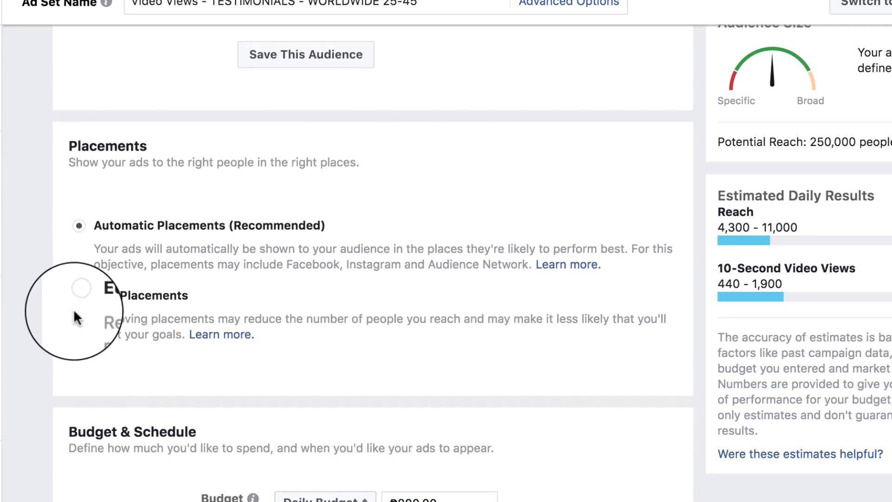
pyautogui.click(80, 300)
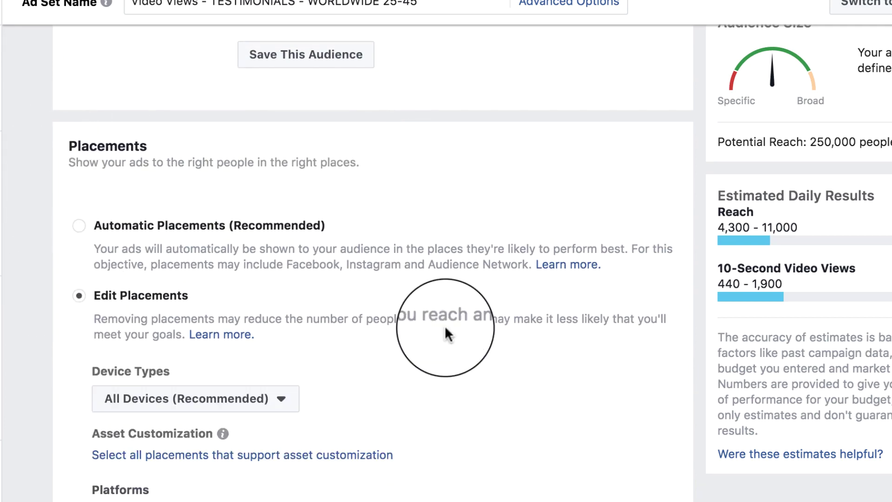
# Restrict the placements' device types to Mobile Only.
pyautogui.scroll(-3, 445, 330)
pyautogui.scroll(-5, 445, 325)
pyautogui.scroll(2, 662, 235)
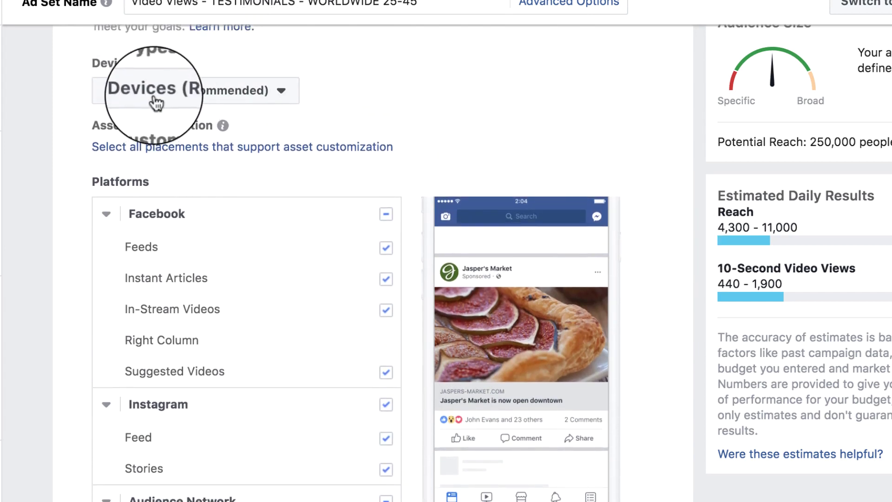
pyautogui.click(157, 103)
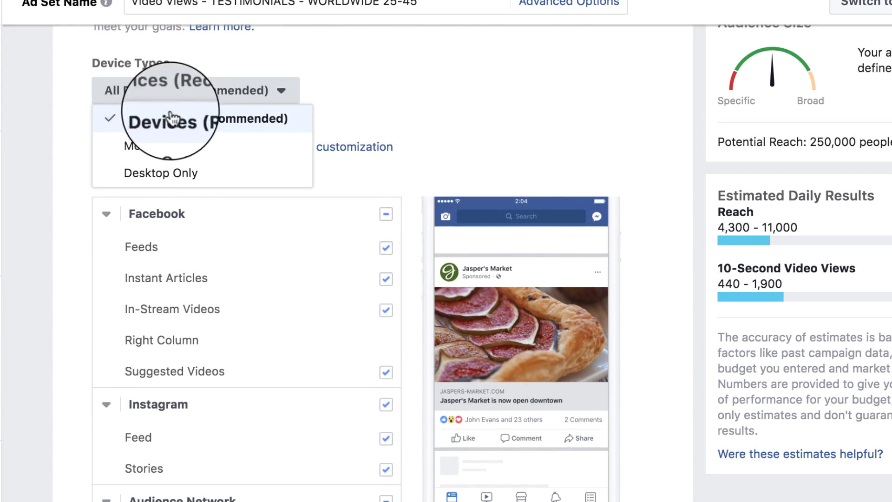
pyautogui.click(163, 150)
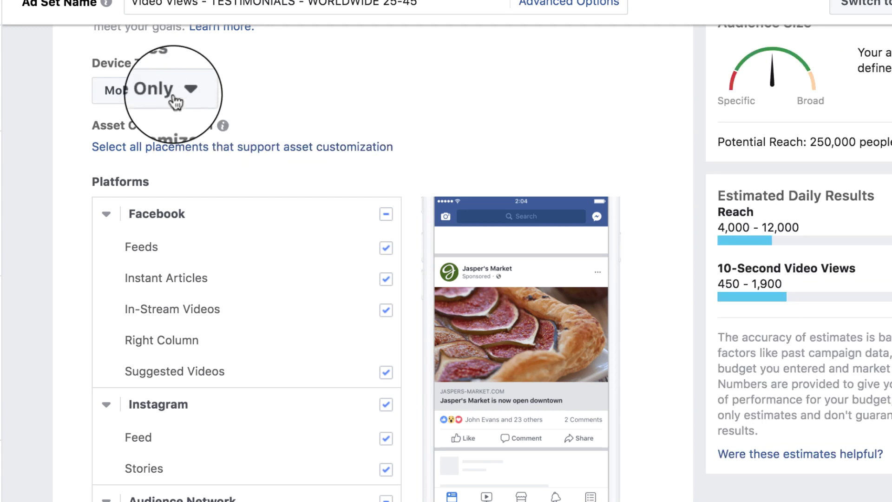
# Exclude the Instagram and Audience Network platforms from the ad placements.
pyautogui.scroll(-5, 379, 104)
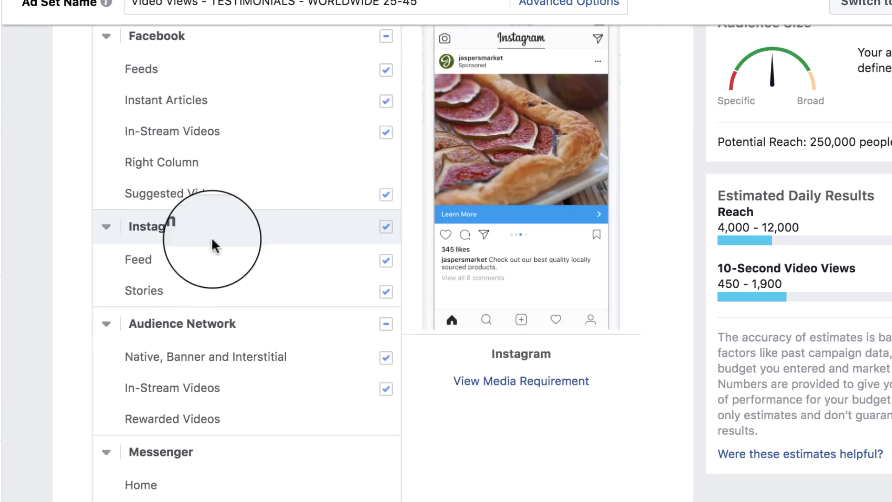
pyautogui.click(384, 225)
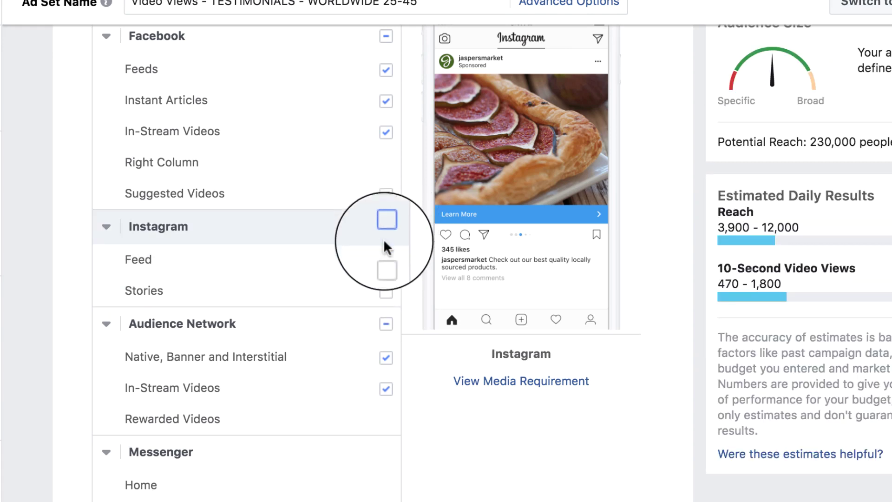
pyautogui.click(387, 324)
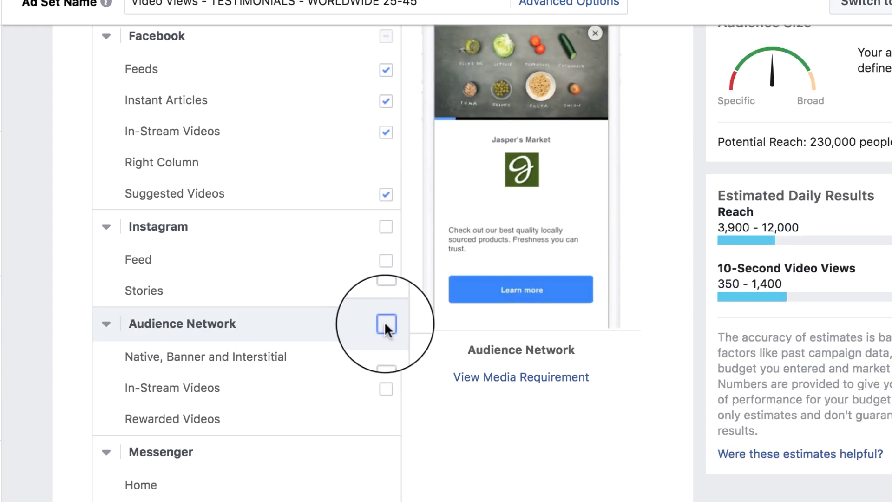
# Remove Instant Articles and In-Stream Videos from the Facebook placements.
pyautogui.scroll(3, 384, 321)
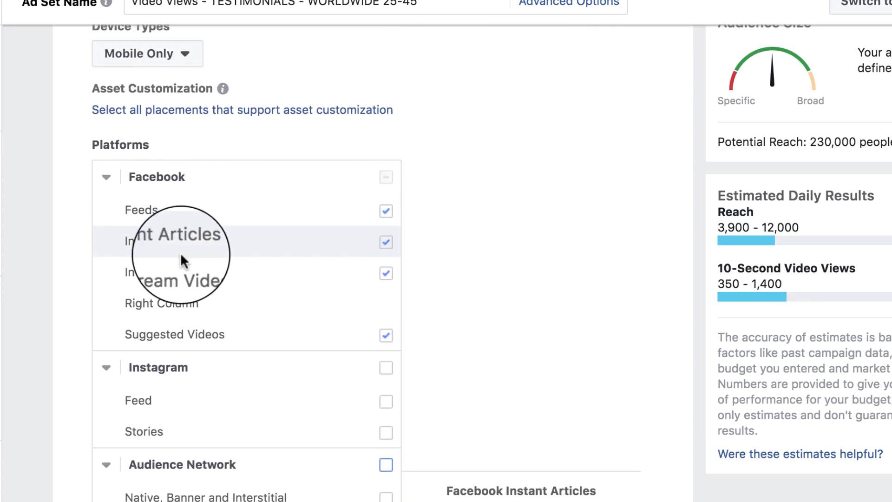
pyautogui.click(386, 241)
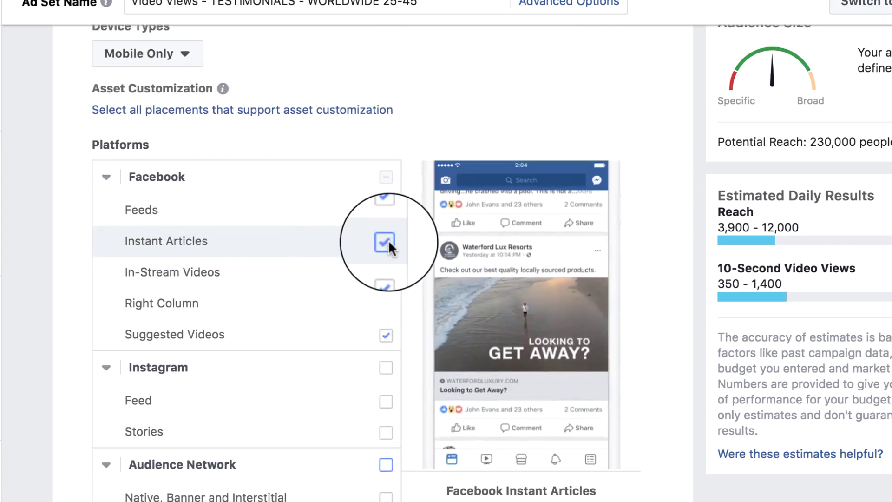
pyautogui.click(385, 241)
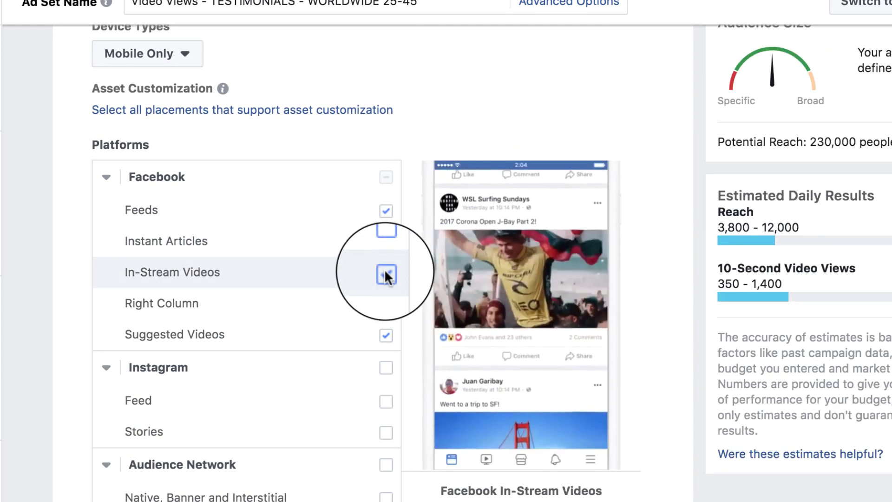
pyautogui.click(385, 272)
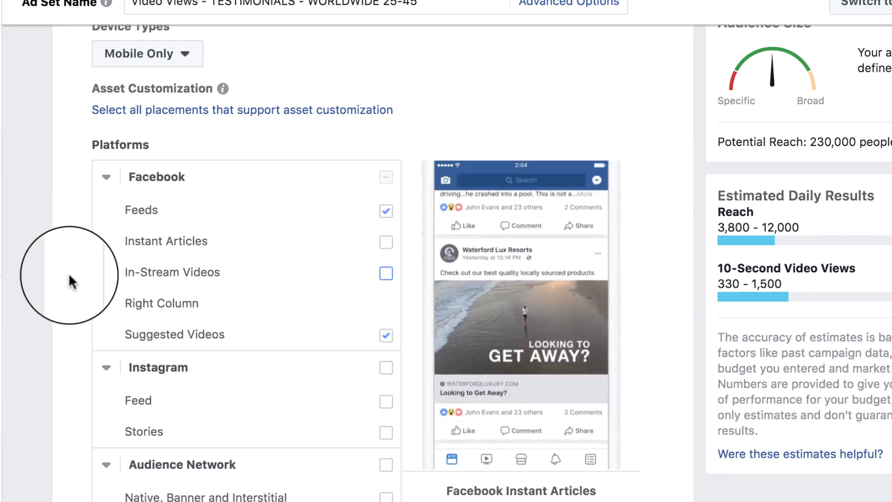
# Check the specific mobile device choices and limit ad delivery to devices connected to Wi-Fi.
pyautogui.scroll(-10, 68, 272)
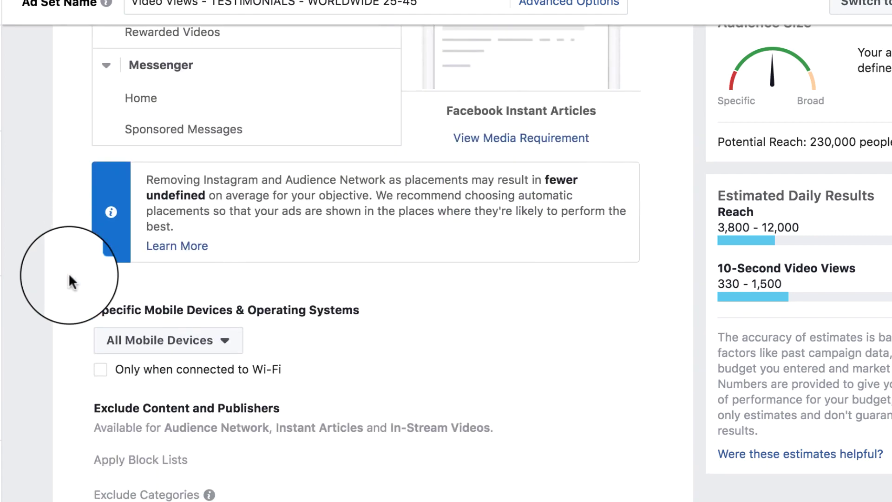
pyautogui.scroll(5, 69, 273)
pyautogui.scroll(-9, 68, 272)
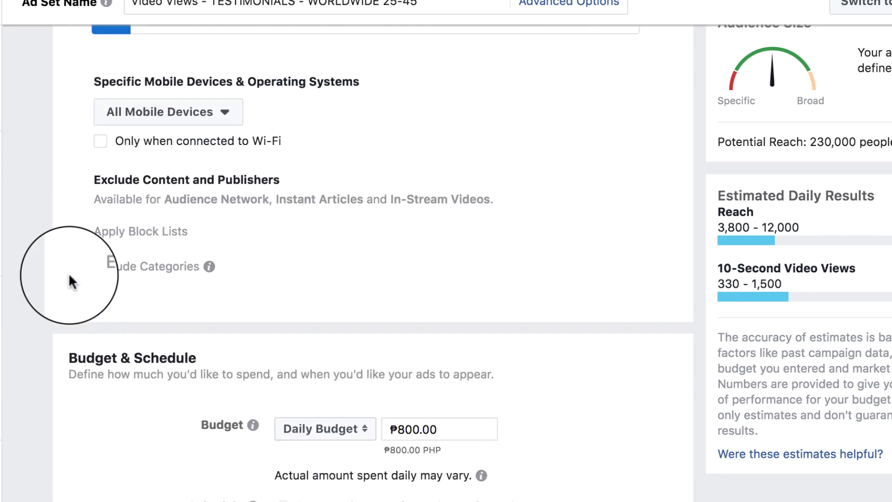
pyautogui.scroll(2, 69, 272)
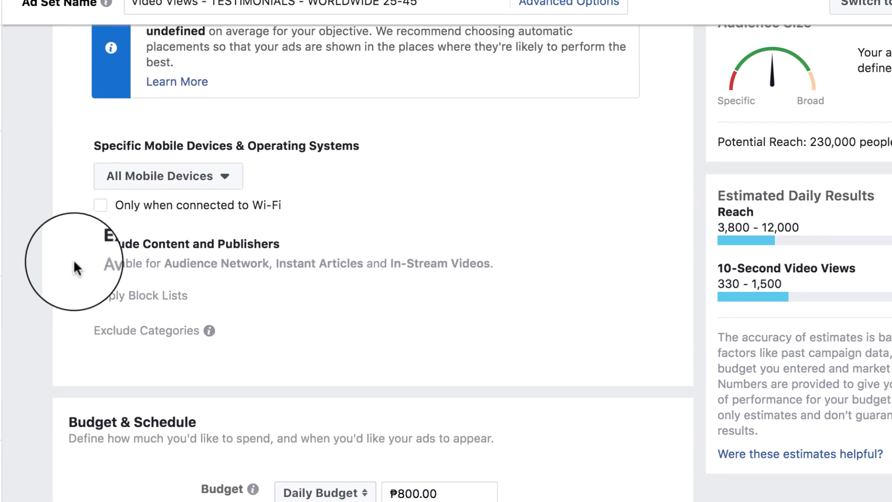
pyautogui.click(214, 188)
pyautogui.click(369, 174)
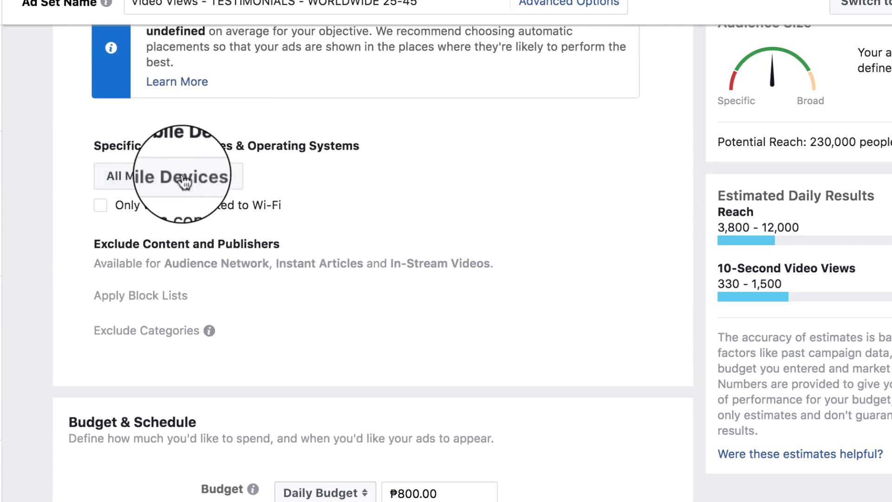
pyautogui.click(97, 208)
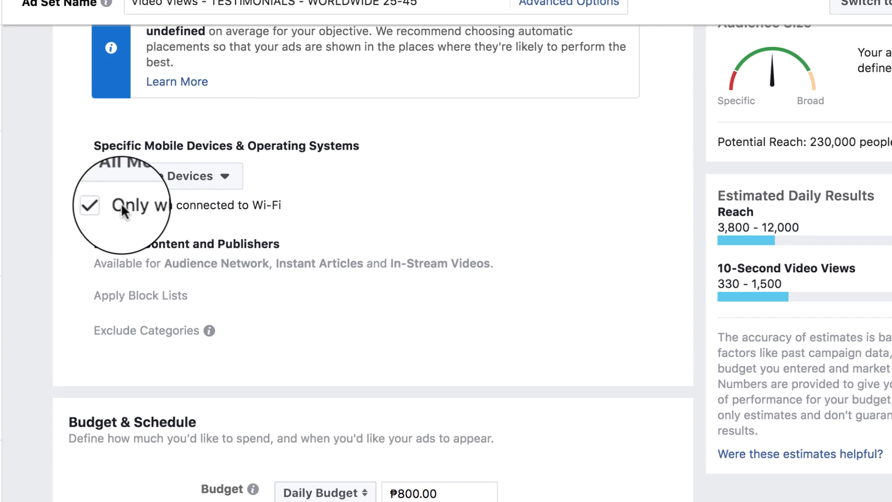
# Set the ad set's daily budget to ₱300.00.
pyautogui.scroll(1, 122, 209)
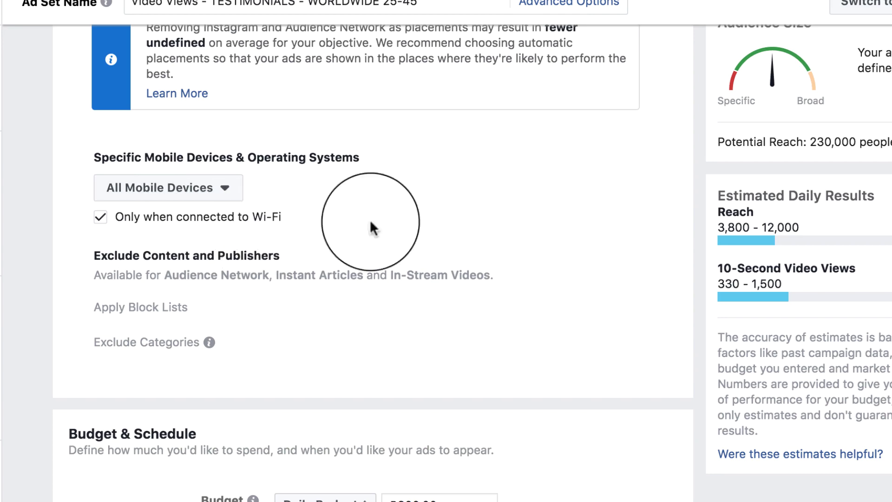
pyautogui.scroll(-6, 618, 293)
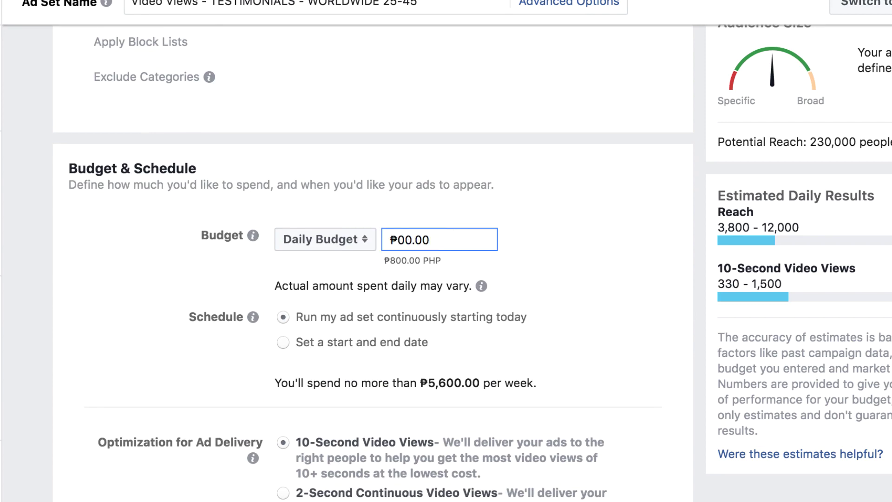
pyautogui.click(626, 263)
pyautogui.scroll(-1, 626, 263)
pyautogui.scroll(1, 626, 270)
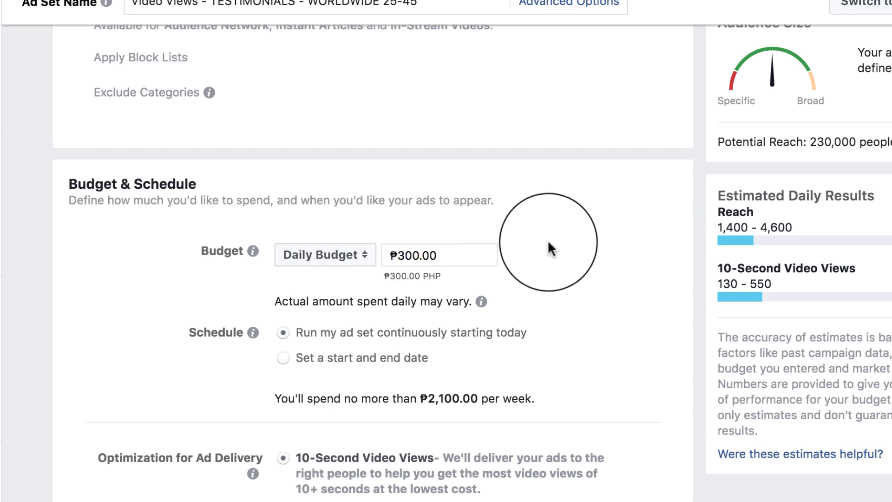
# Review the ad set's daily budget, spending note, schedule and ad delivery optimization options.
pyautogui.click(407, 257)
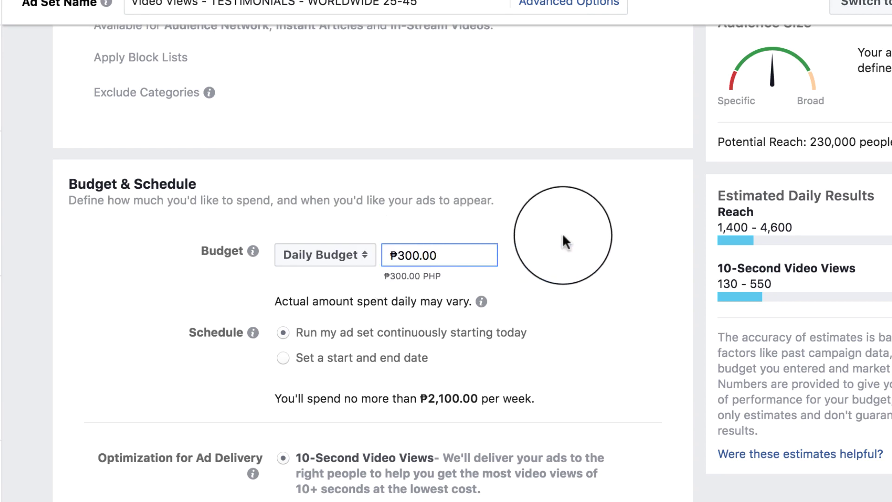
pyautogui.click(663, 299)
pyautogui.click(408, 253)
pyautogui.click(687, 332)
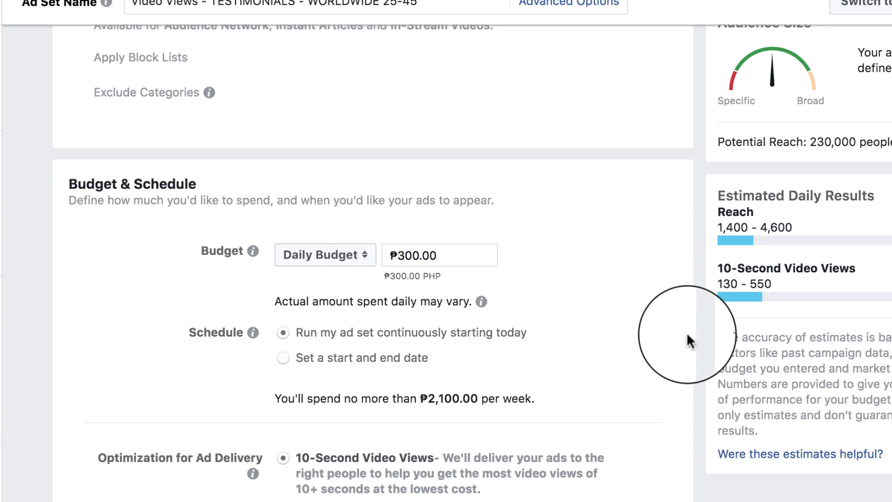
pyautogui.scroll(-5, 694, 450)
pyautogui.scroll(3, 694, 450)
pyautogui.scroll(2, 693, 450)
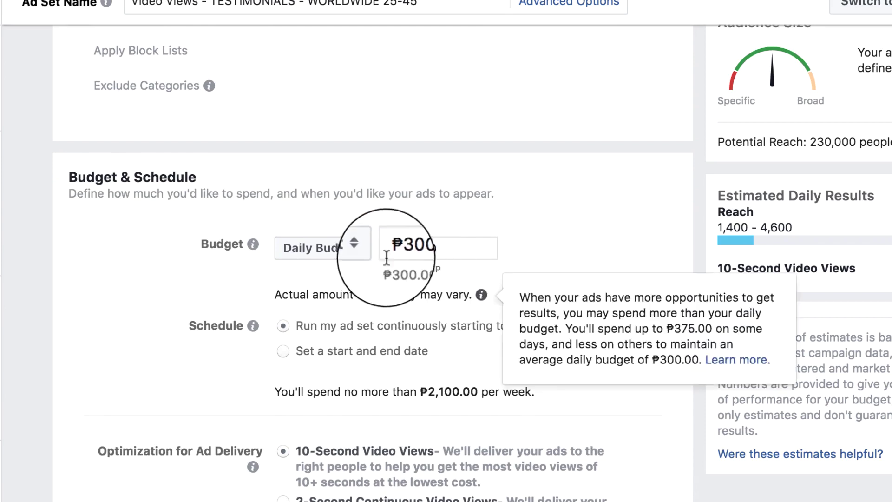
pyautogui.scroll(-1, 664, 453)
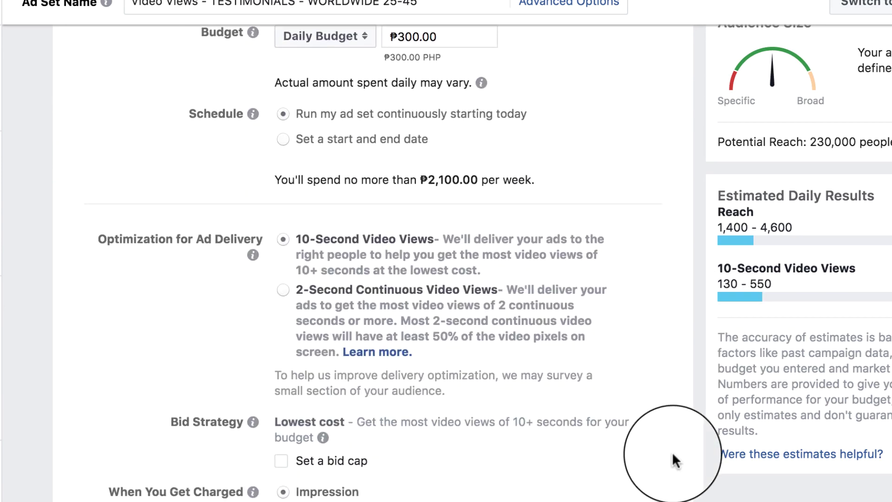
pyautogui.scroll(5, 669, 431)
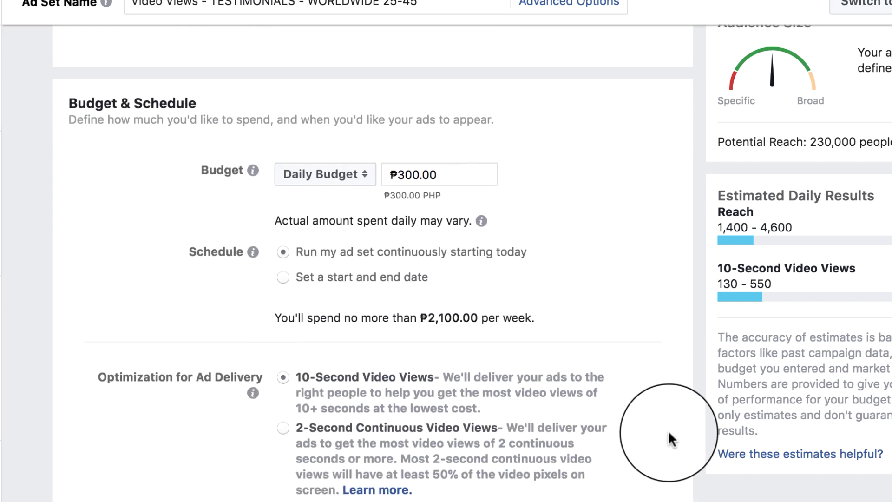
pyautogui.scroll(-3, 668, 431)
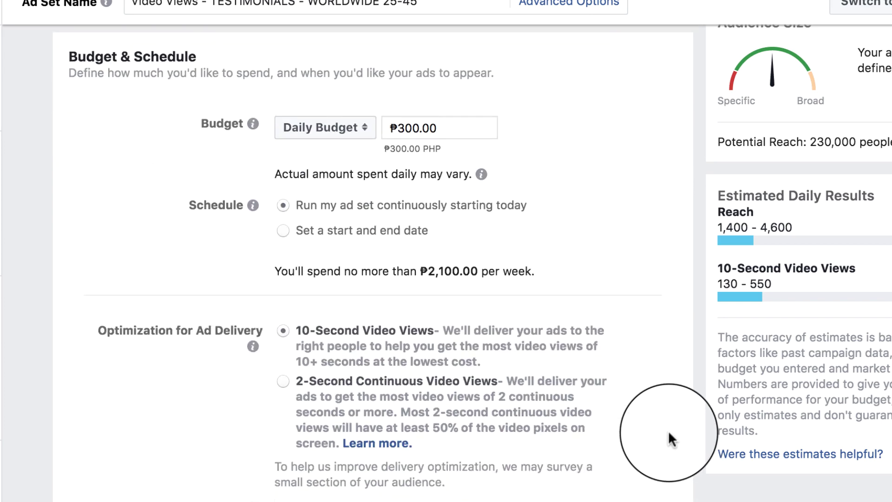
pyautogui.scroll(-3, 656, 369)
pyautogui.scroll(3, 648, 272)
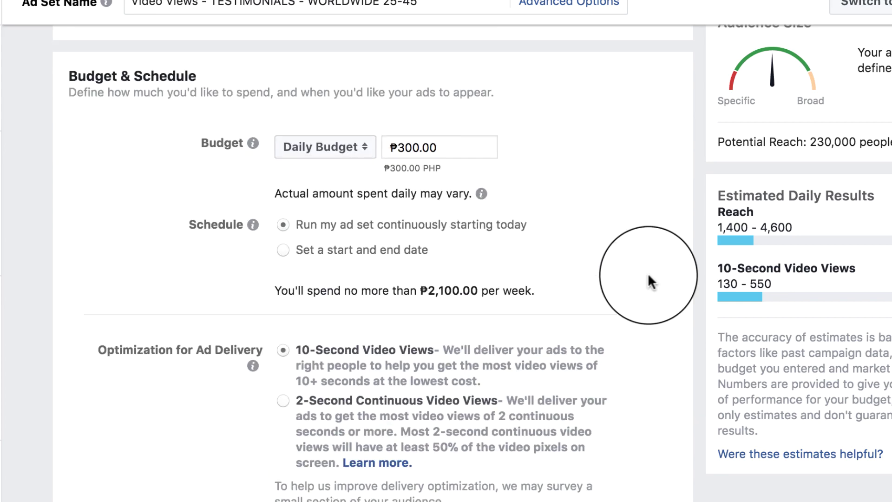
# Continue to the ad level and rename the ad as "Video views -TESTIMONIALS".
pyautogui.scroll(-6, 639, 350)
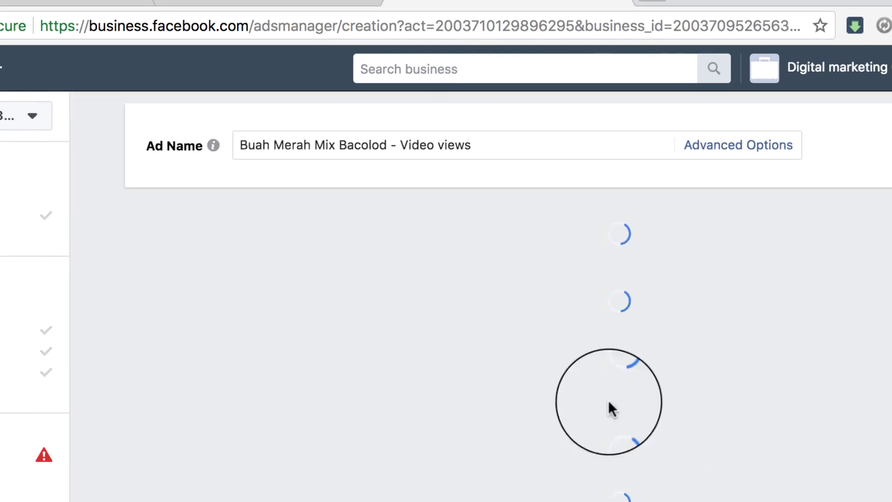
pyautogui.click(482, 148)
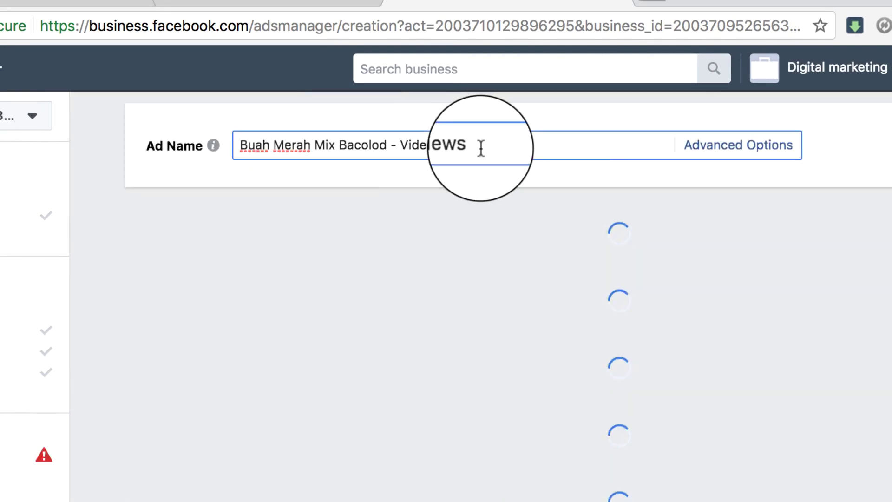
pyautogui.tripleClick(333, 139)
pyautogui.click(379, 145)
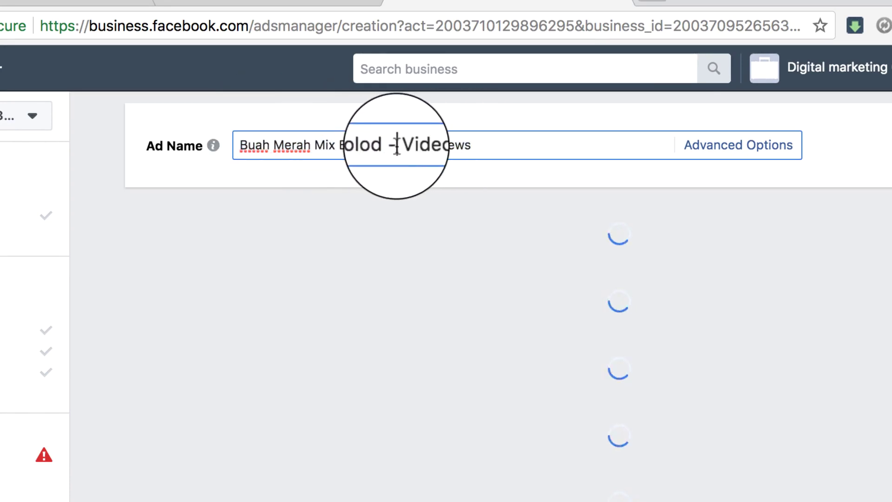
pyautogui.press('super+shift+Left')
pyautogui.press('BackSpace')
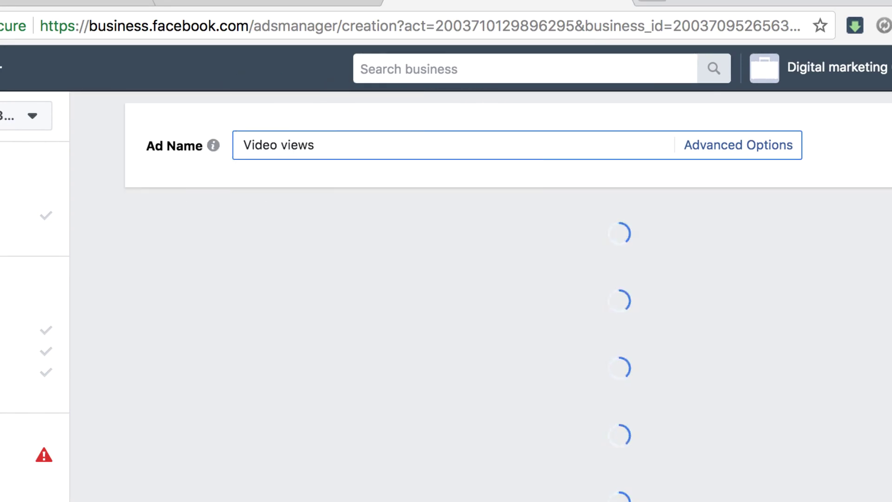
pyautogui.click(207, 114)
pyautogui.click(239, 146)
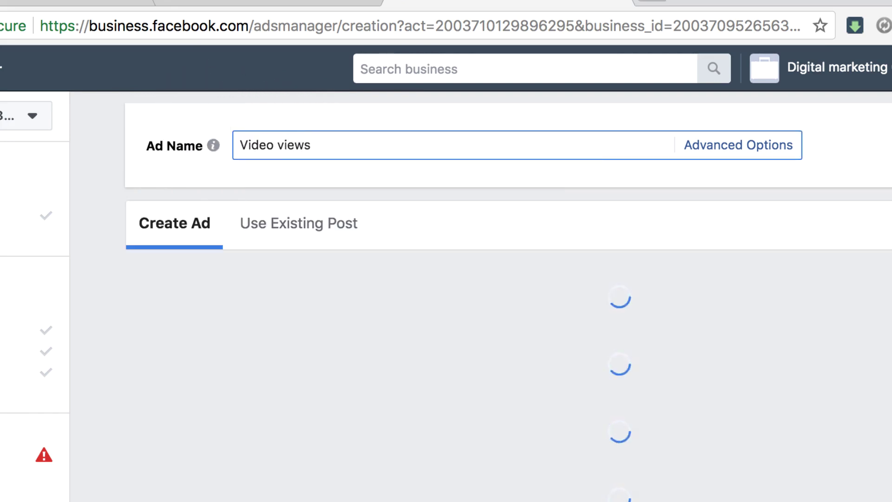
pyautogui.press('super+Right')
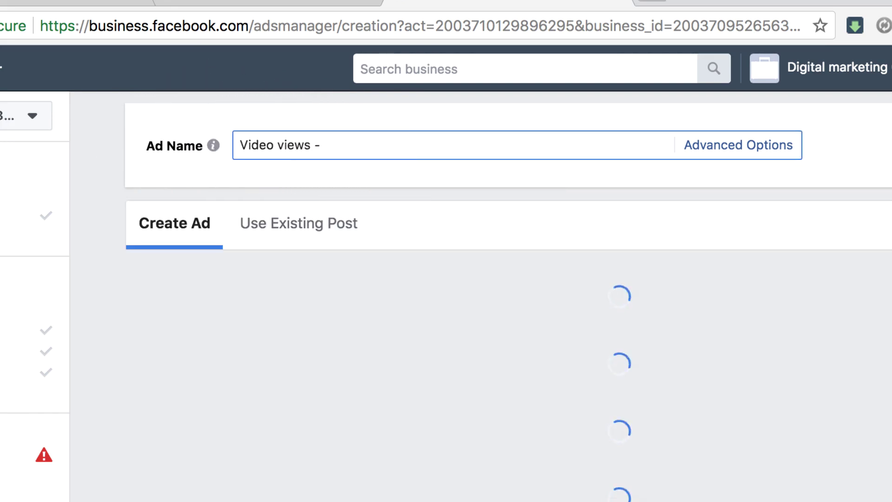
pyautogui.write('-TESTIMONIALS')
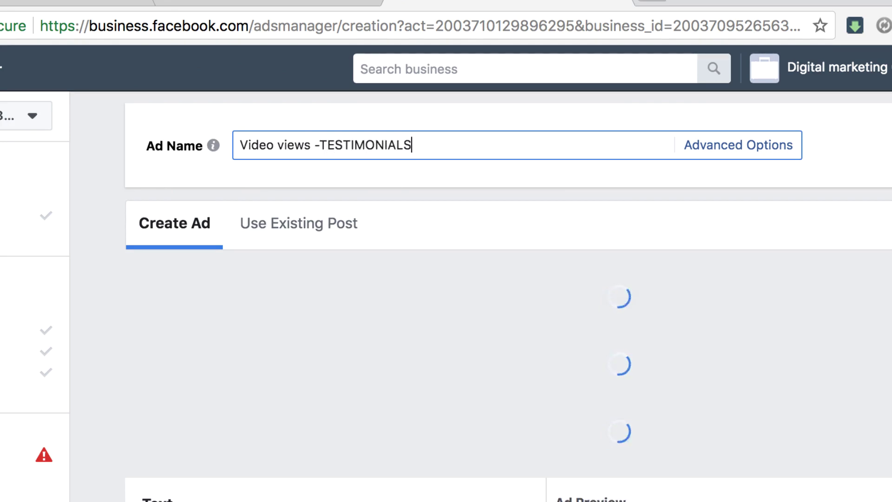
pyautogui.click(117, 189)
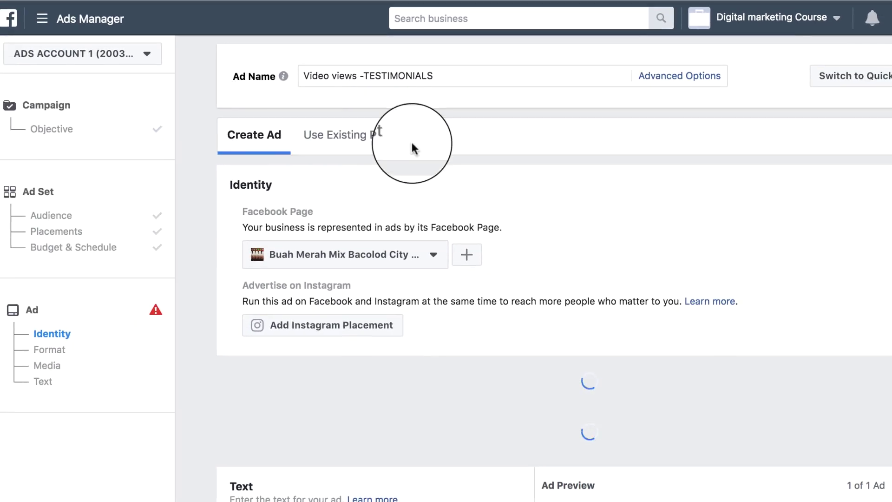
# Change the ad's identity from the Buah Merah Mix page to the coach's Facebook Page.
pyautogui.scroll(-2, 497, 215)
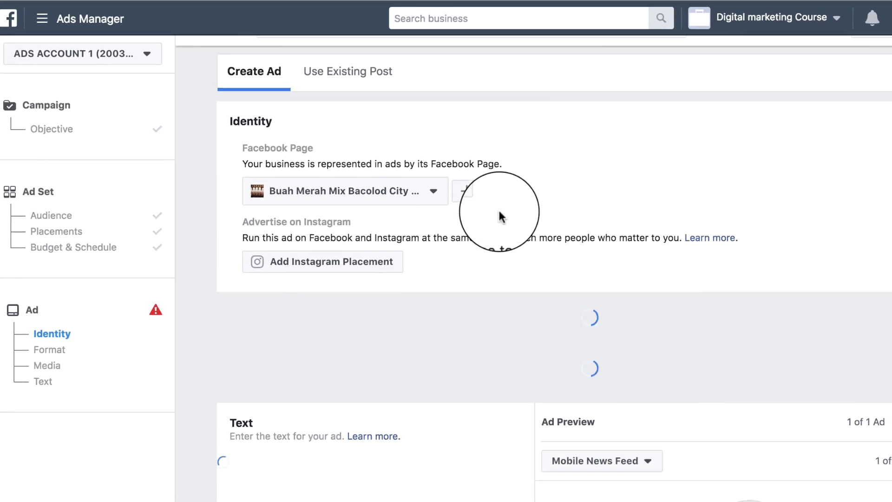
pyautogui.scroll(2, 401, 125)
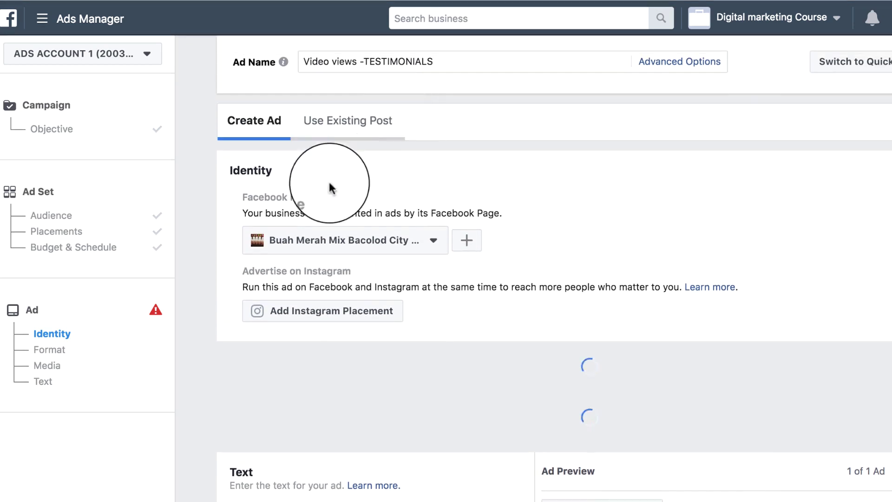
pyautogui.scroll(-1, 427, 228)
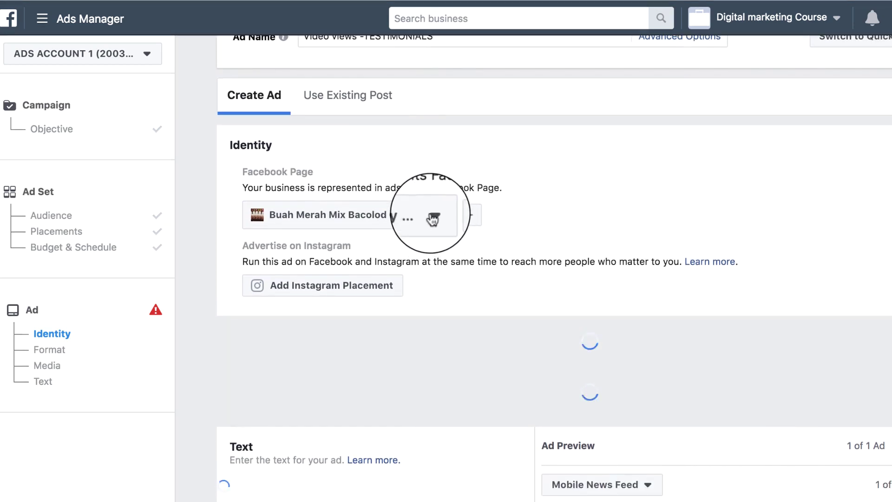
pyautogui.click(433, 219)
pyautogui.scroll(-4, 368, 359)
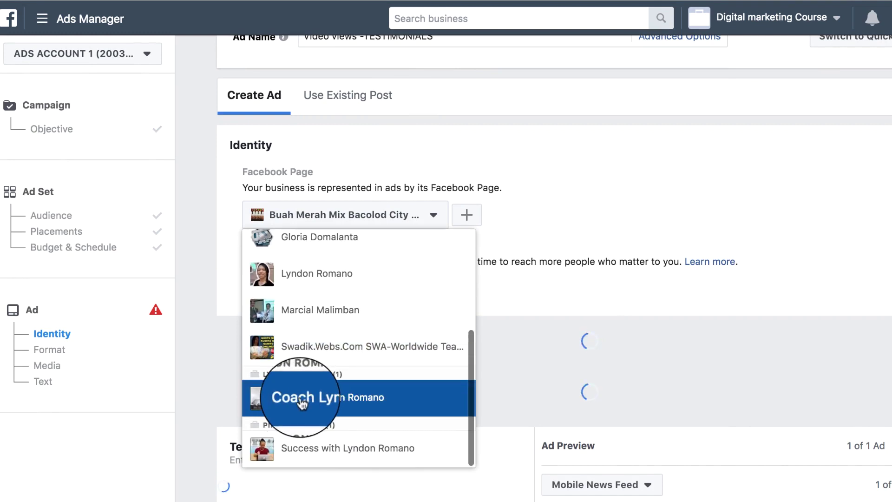
pyautogui.click(319, 402)
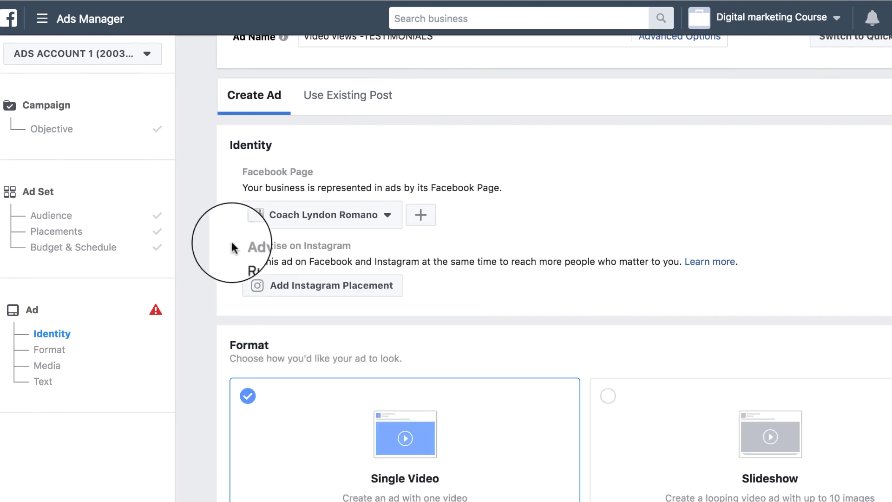
# Switch the ad from creating new content to using an existing Page post.
pyautogui.scroll(2, 209, 179)
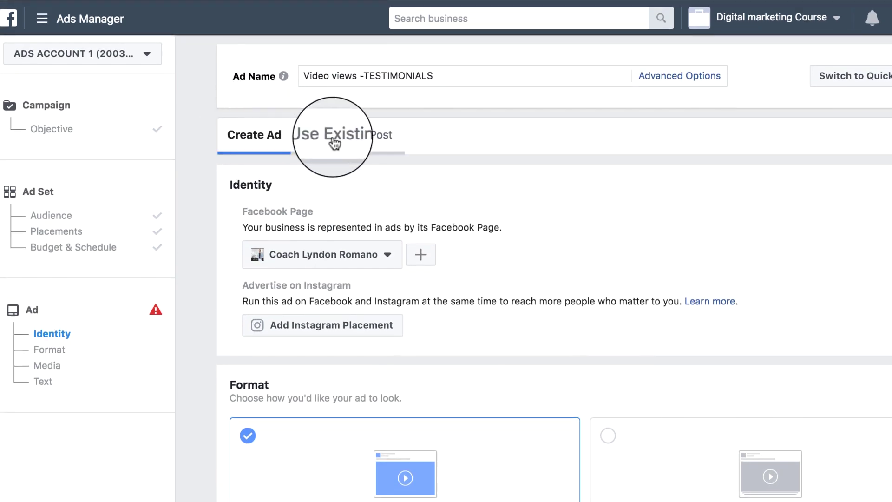
pyautogui.click(348, 137)
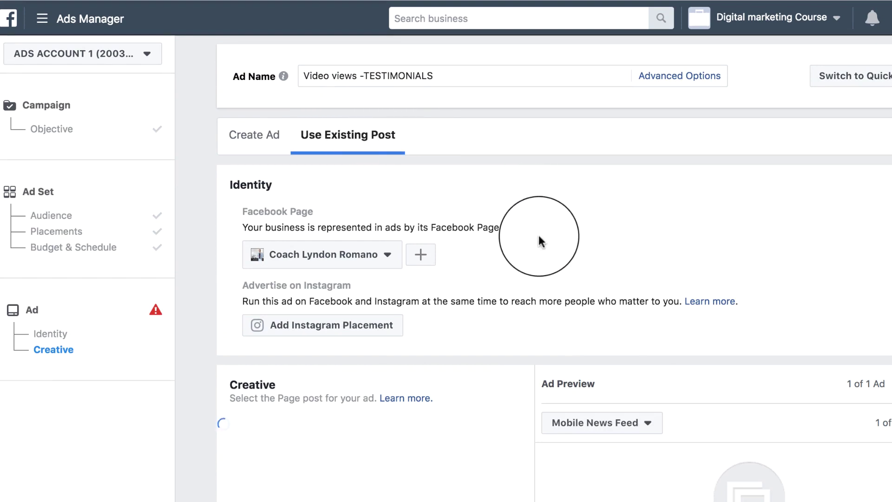
pyautogui.scroll(-5, 540, 238)
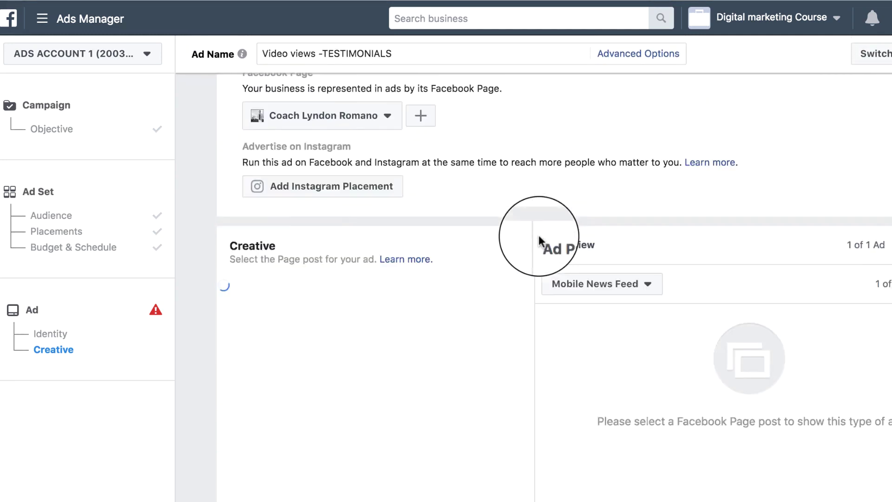
pyautogui.scroll(5, 539, 238)
pyautogui.scroll(-5, 539, 238)
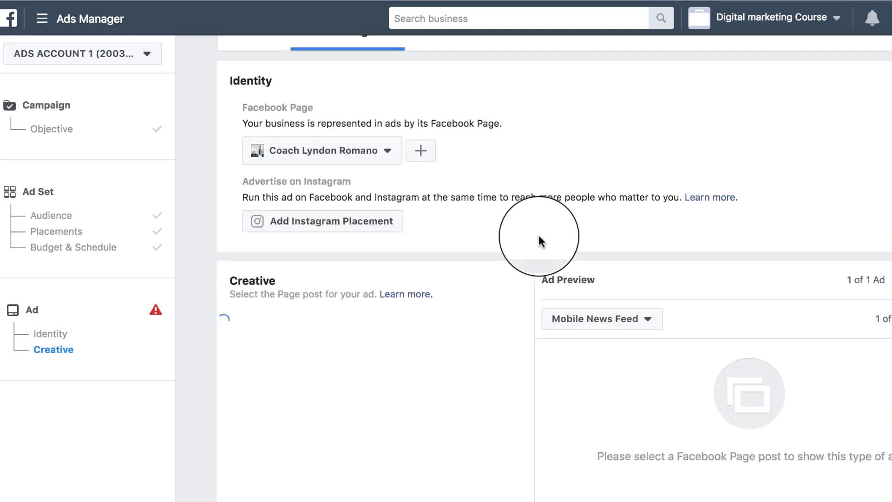
pyautogui.scroll(3, 539, 237)
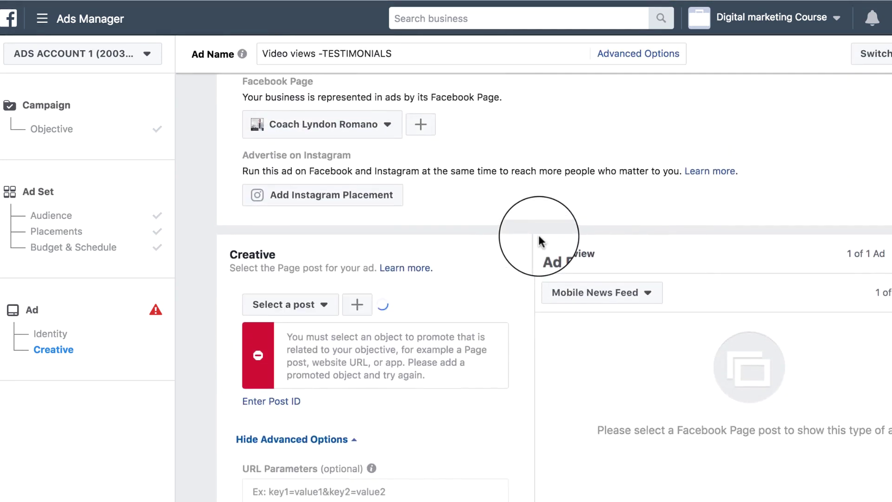
pyautogui.scroll(-3, 539, 238)
pyautogui.scroll(-3, 539, 236)
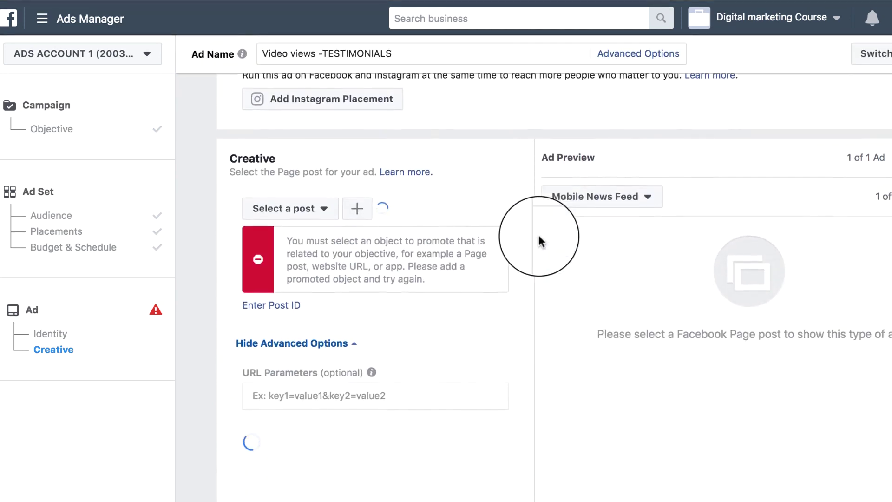
pyautogui.scroll(3, 539, 236)
pyautogui.scroll(-5, 537, 233)
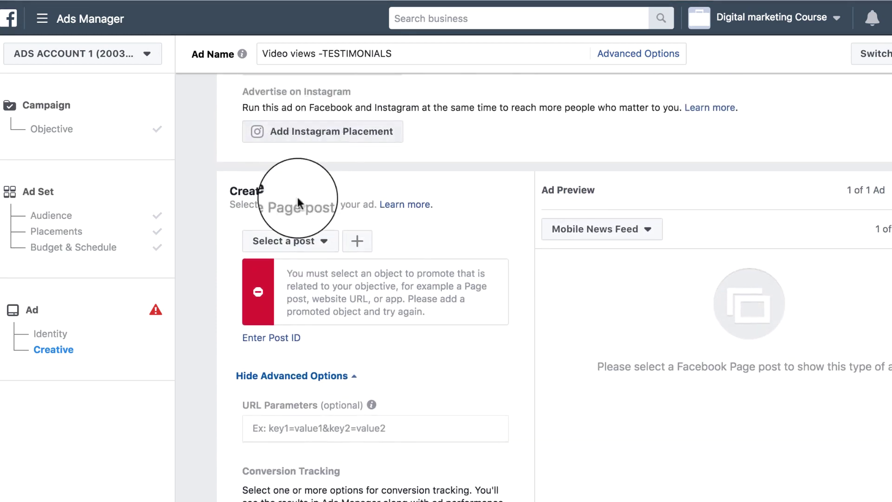
# Browse the Page's posts and select the newest video post, "Gusto mo bang matutunan kung paano ka kikita online 24/7?", as the creative.
pyautogui.click(314, 243)
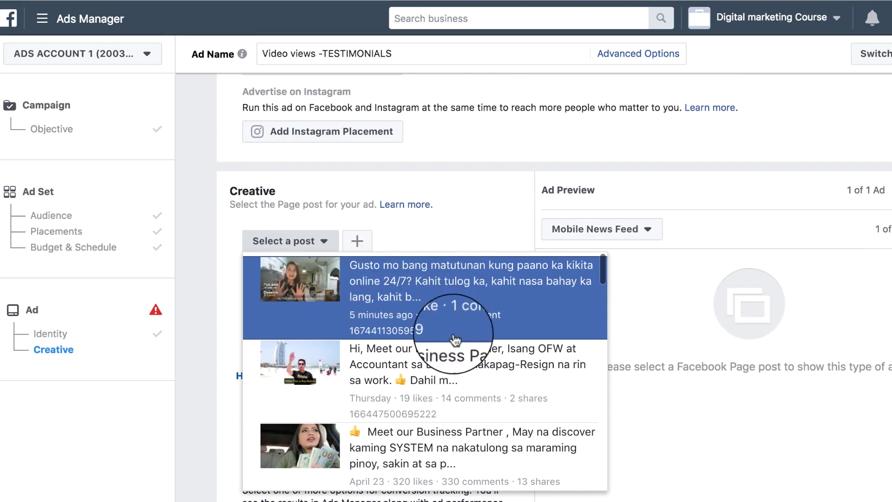
pyautogui.scroll(-5, 465, 372)
pyautogui.scroll(-2, 467, 384)
pyautogui.scroll(6, 468, 384)
pyautogui.scroll(-8, 467, 383)
pyautogui.scroll(8, 467, 384)
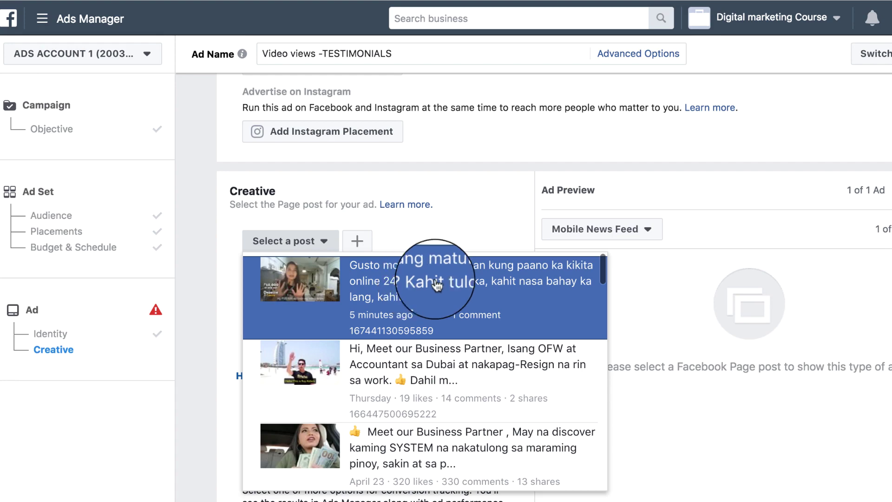
pyautogui.click(399, 287)
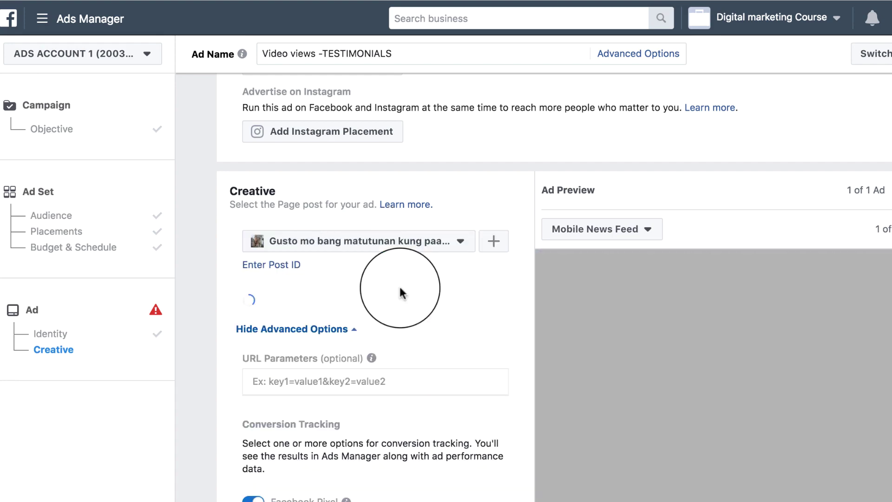
# Preview the ad as Facebook Suggested Video (Mobile), and return the preview to Mobile News Feed.
pyautogui.scroll(-5, 512, 339)
pyautogui.scroll(3, 534, 353)
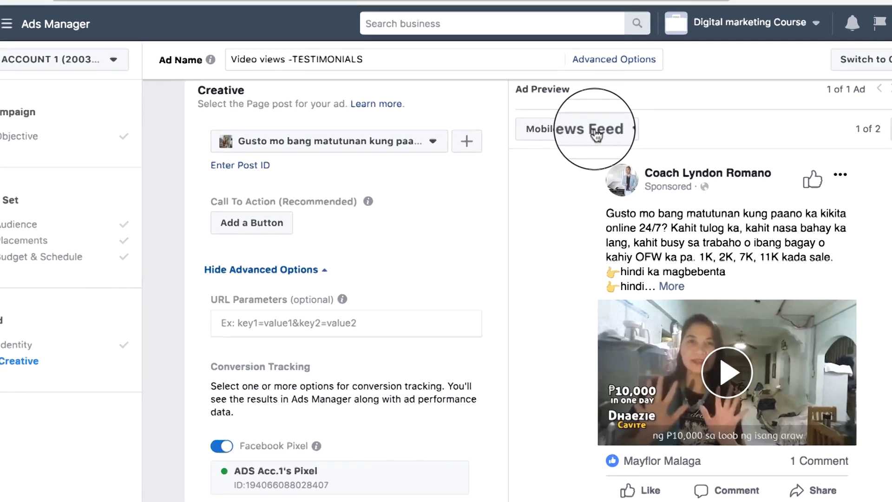
pyautogui.click(602, 134)
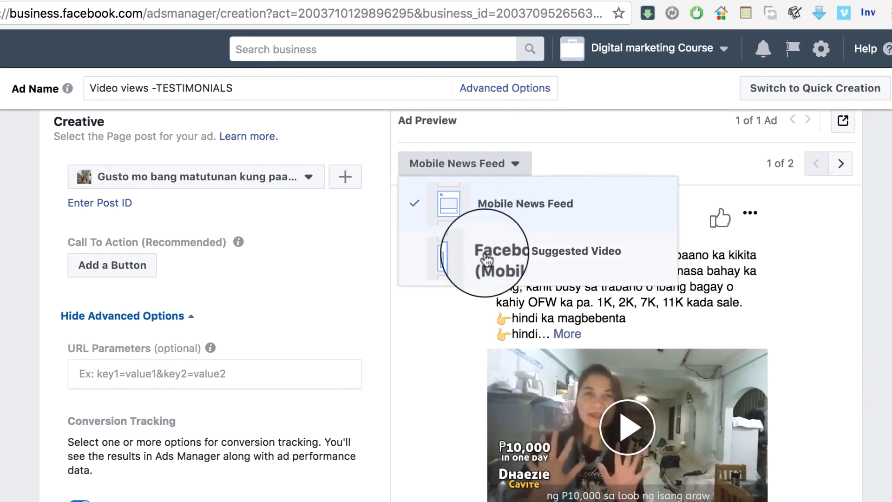
pyautogui.click(486, 257)
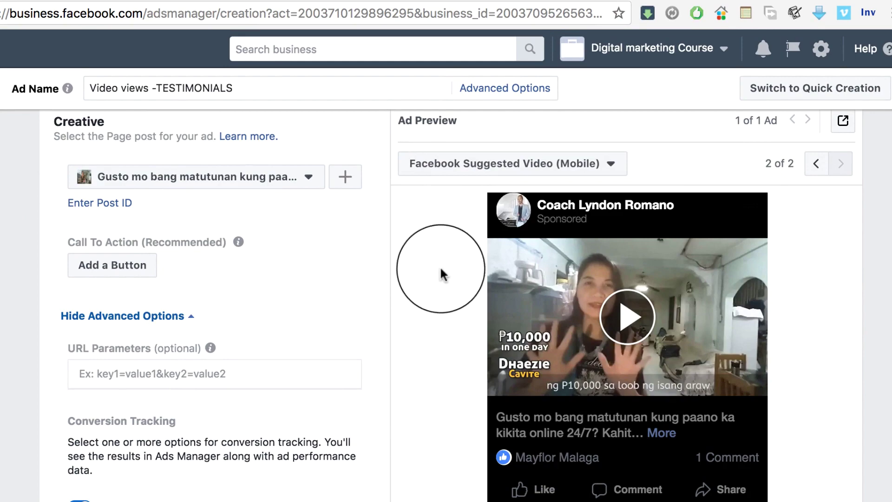
pyautogui.click(494, 163)
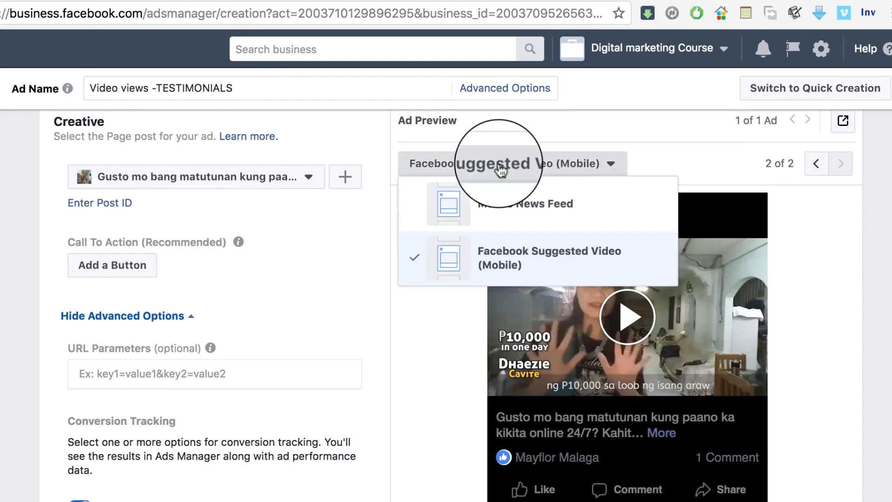
pyautogui.click(471, 200)
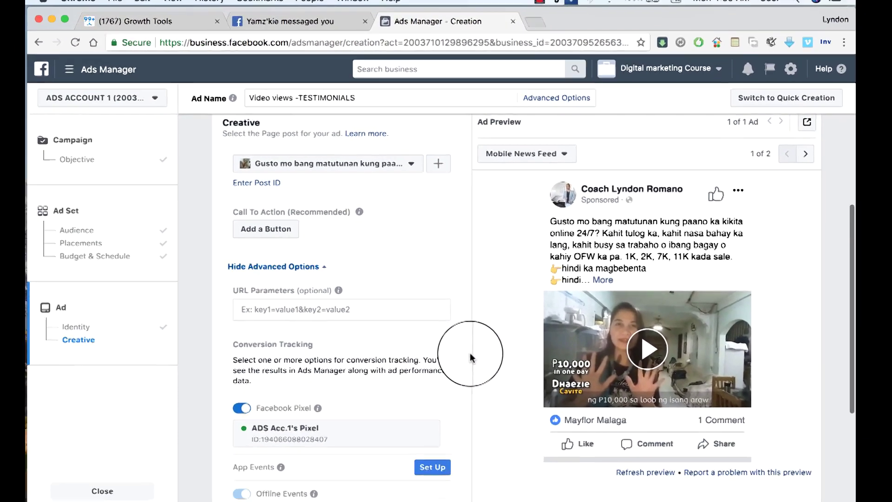
# Review the ad setup, confirm the ad to submit it for review, and continue to the campaign list.
pyautogui.scroll(-2, 475, 352)
pyautogui.scroll(10, 475, 352)
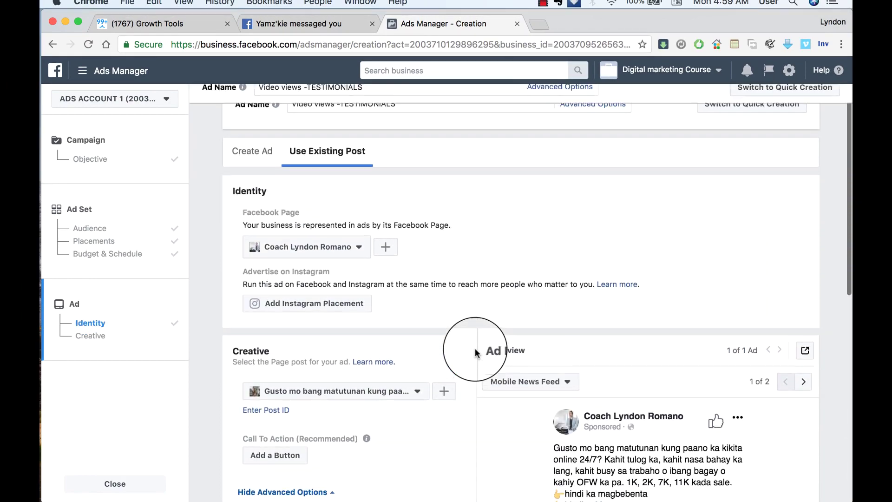
pyautogui.scroll(-10, 475, 351)
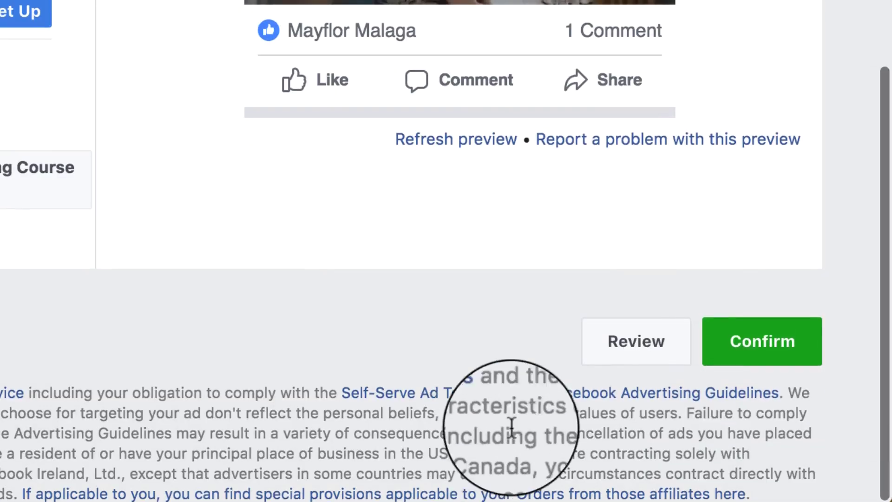
pyautogui.click(777, 349)
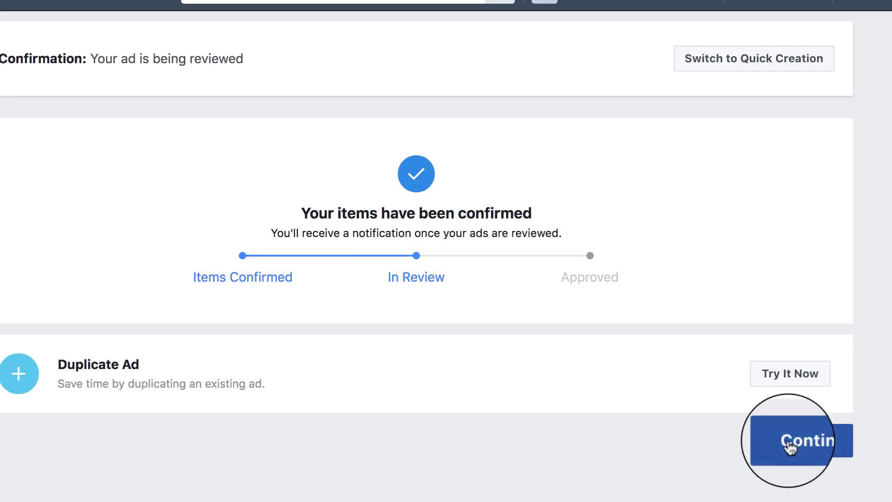
pyautogui.click(809, 443)
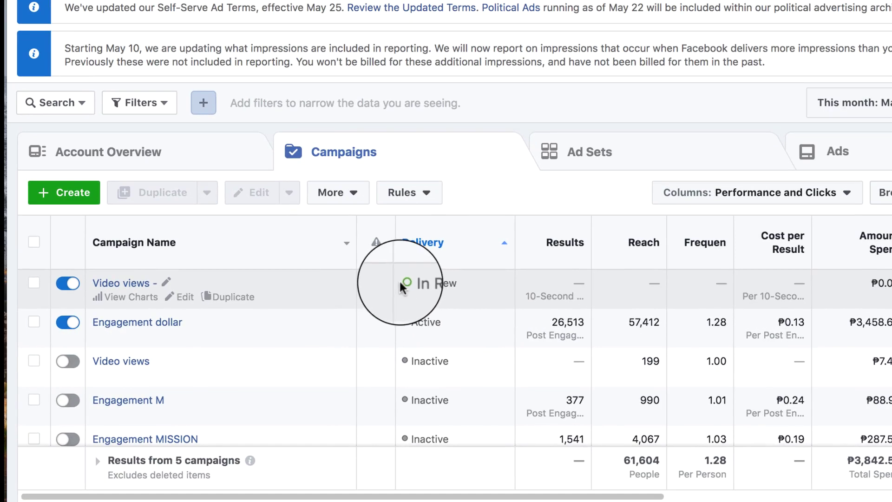
# Select the new "Video views -" campaign and check its delivery status in the campaign list.
pyautogui.moveTo(401, 286); pyautogui.dragTo(442, 285)
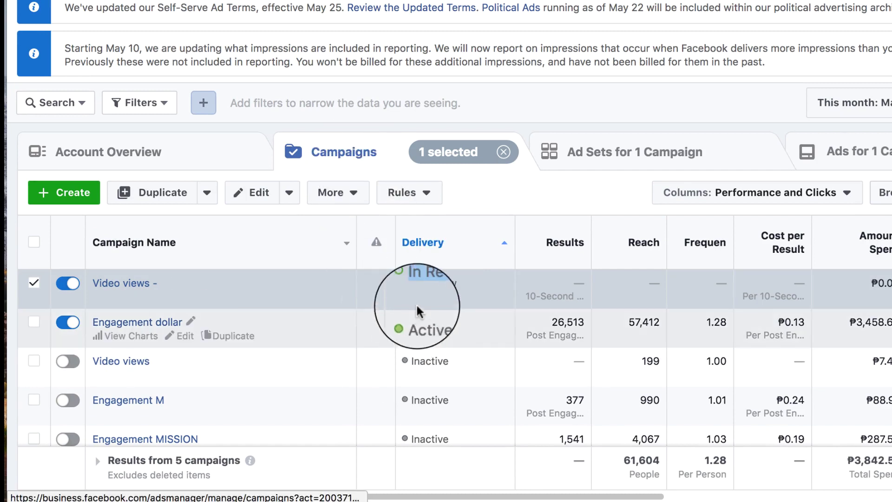
pyautogui.click(439, 291)
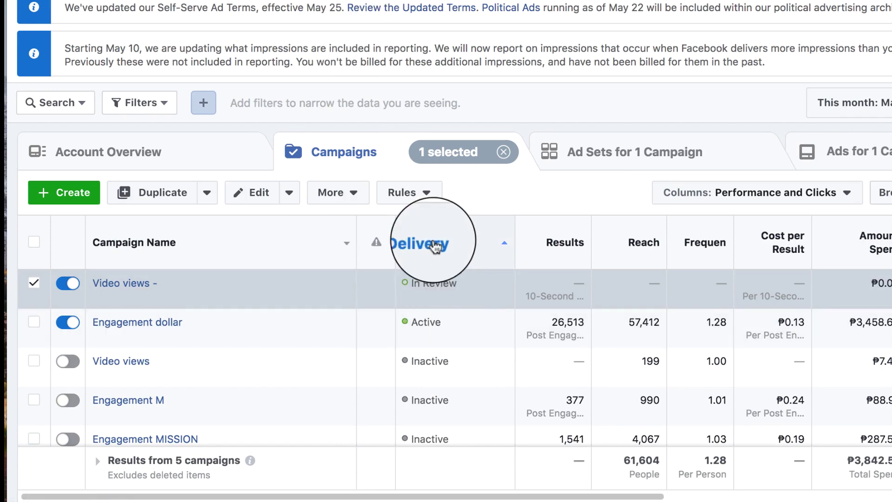
pyautogui.hscroll(1, 430, 241)
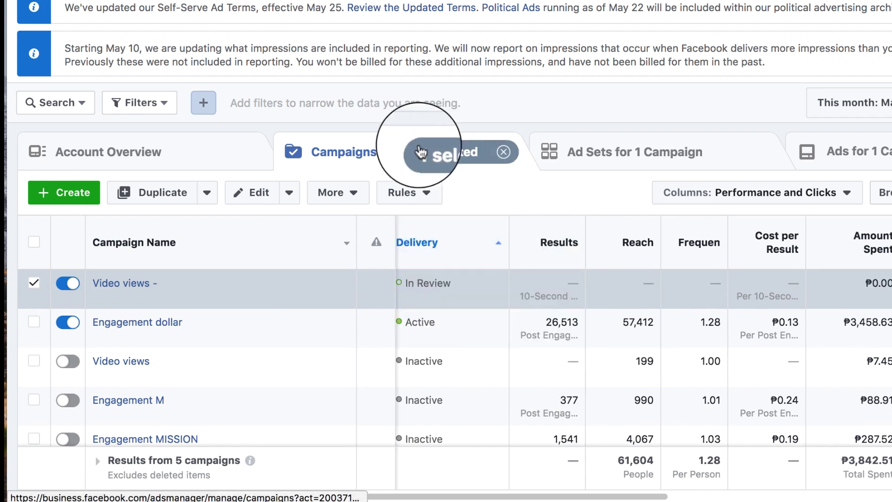
pyautogui.click(357, 146)
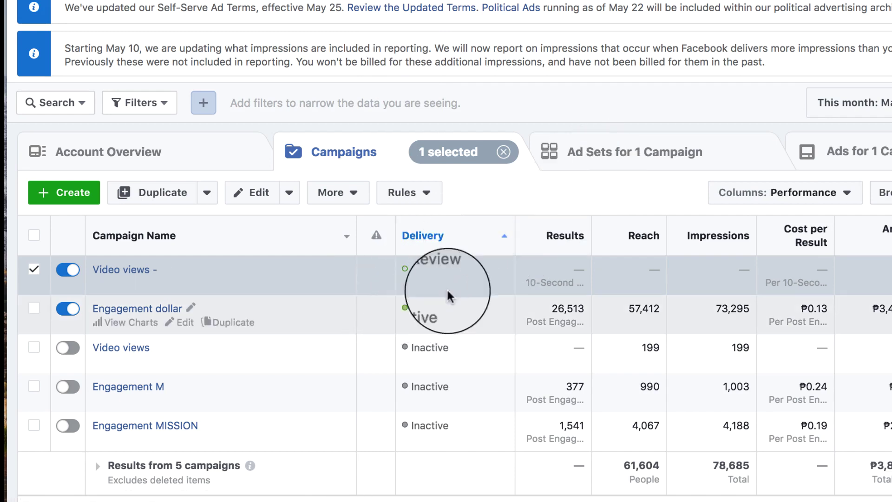
# Look through the selected campaign's campaign, ad set and ad levels, finishing on its ad sets.
pyautogui.click(600, 165)
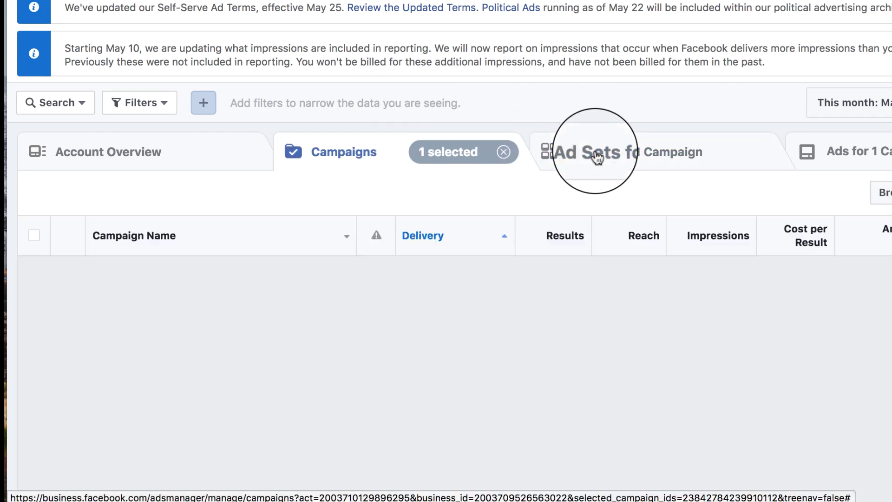
pyautogui.click(597, 153)
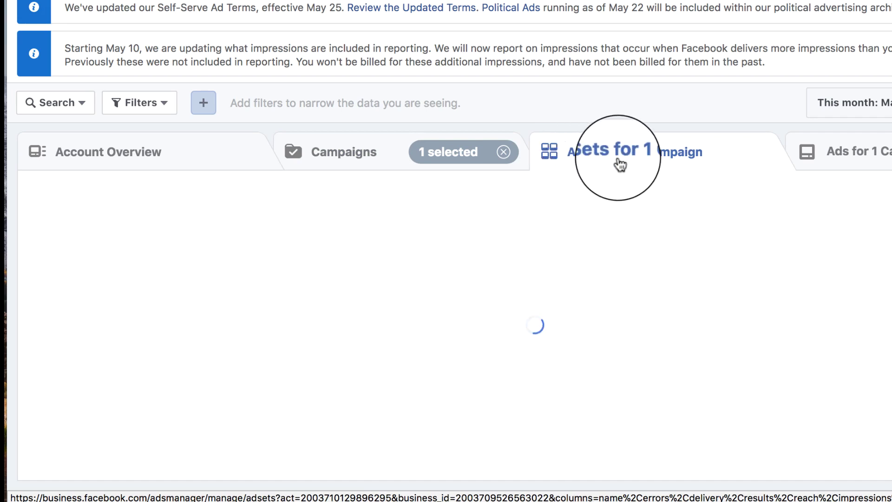
pyautogui.click(453, 140)
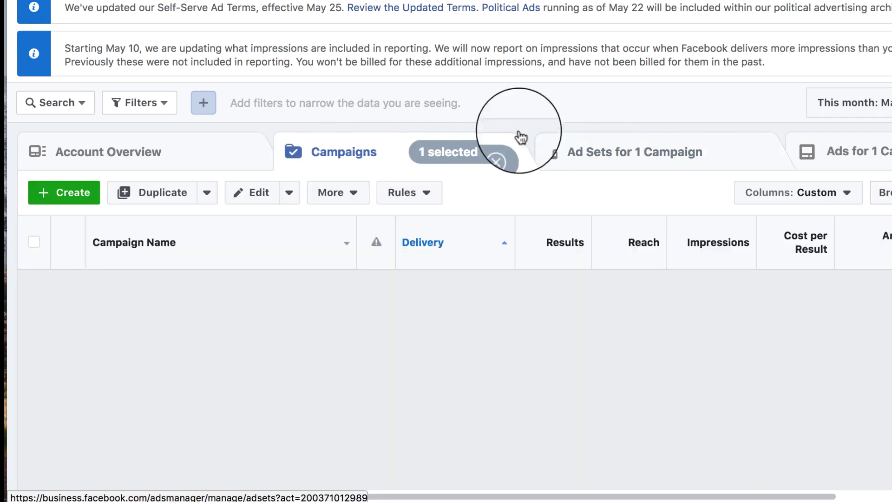
pyautogui.click(608, 149)
pyautogui.click(856, 156)
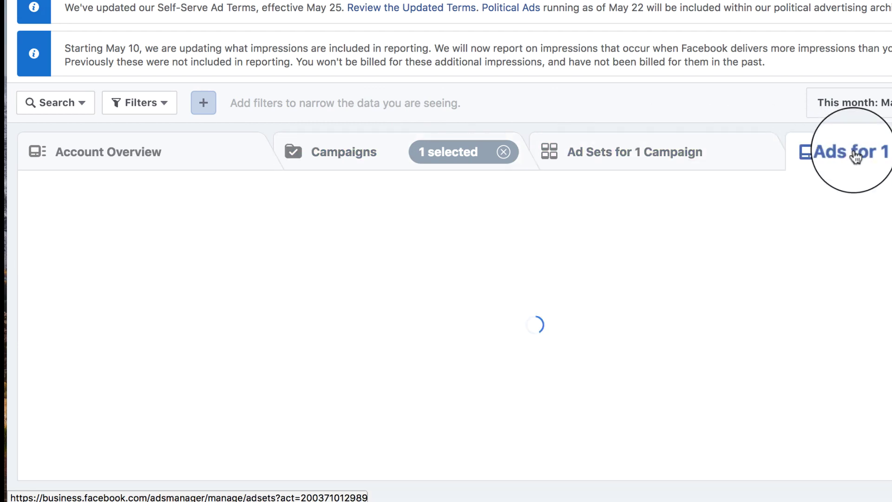
pyautogui.click(639, 157)
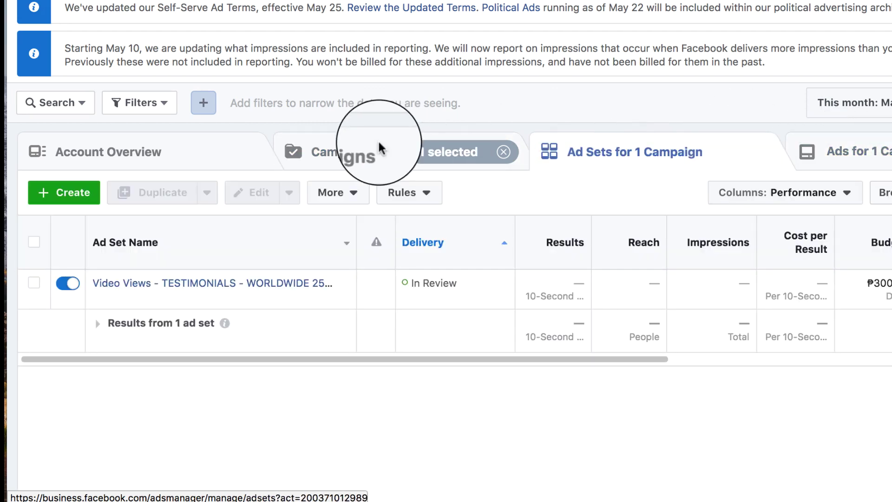
pyautogui.click(379, 148)
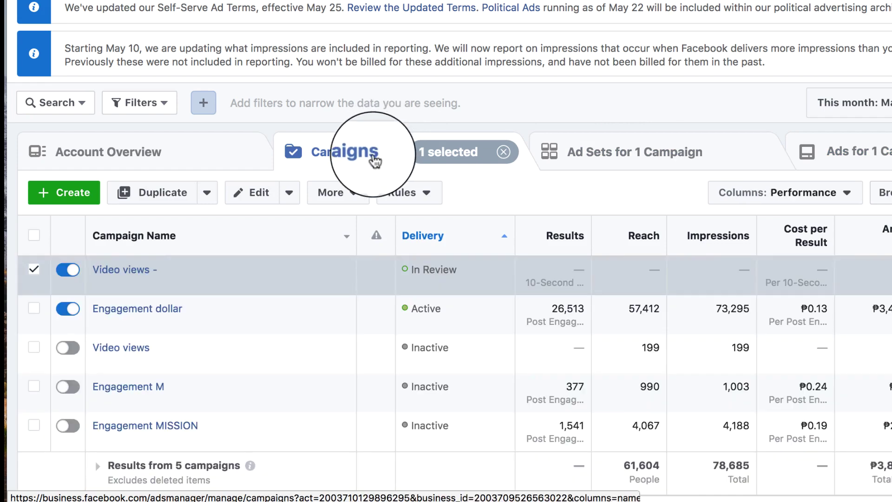
pyautogui.click(650, 157)
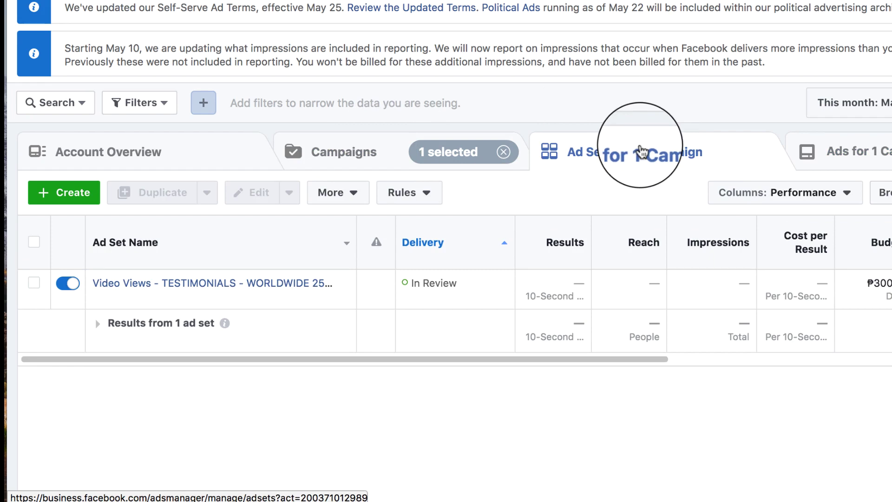
pyautogui.click(867, 153)
pyautogui.click(632, 160)
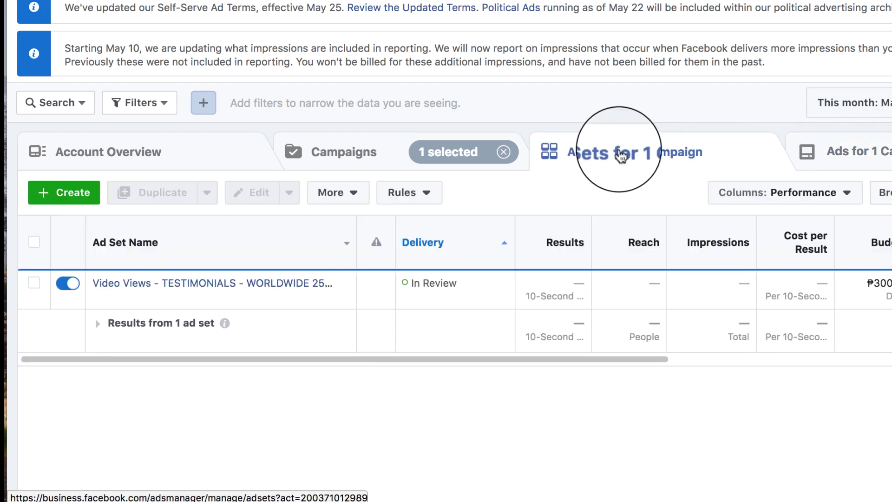
# Duplicate the "Video Views - TESTIMONIALS - WORLDWIDE" ad set into its original campaign as one copy.
pyautogui.moveTo(209, 297)
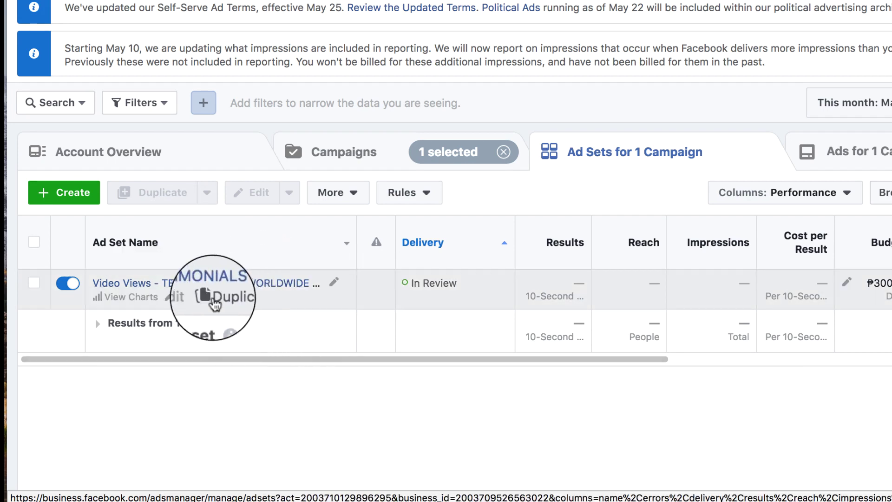
pyautogui.click(240, 299)
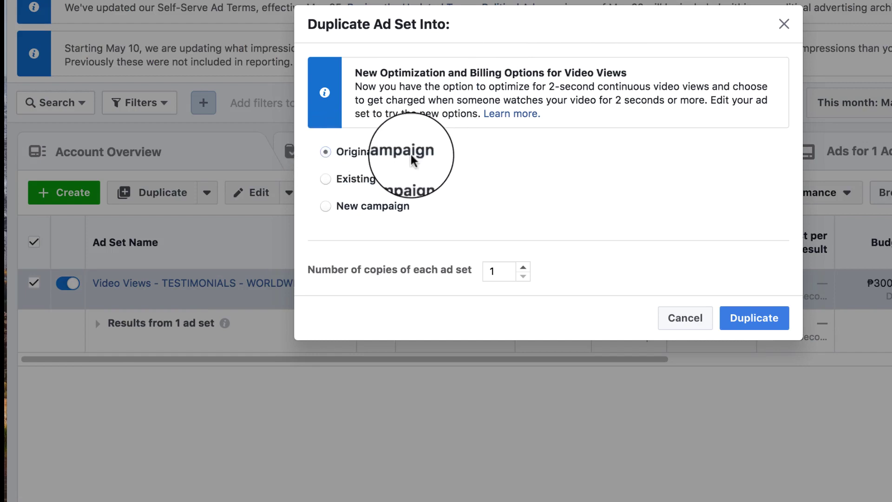
pyautogui.click(756, 320)
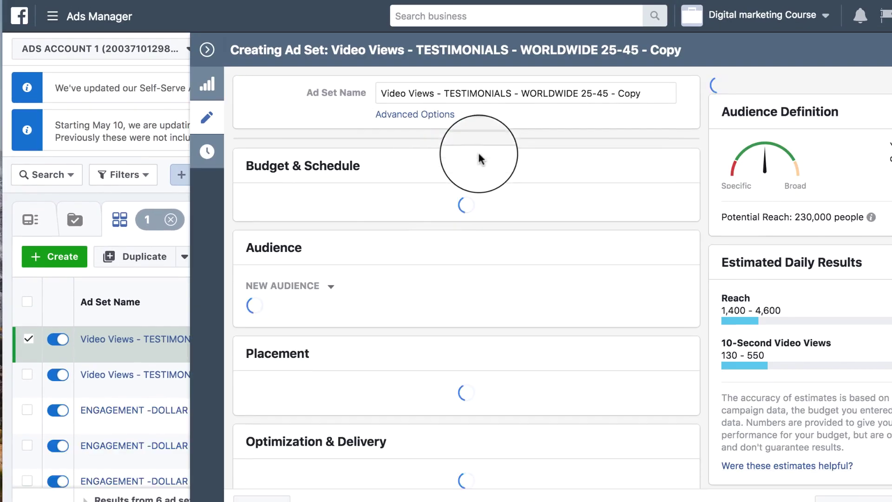
# Rename the duplicated ad set as "Video Views - TESTIMONIALS - ASIA 25-45".
pyautogui.click(472, 94)
pyautogui.moveTo(523, 95); pyautogui.dragTo(578, 96)
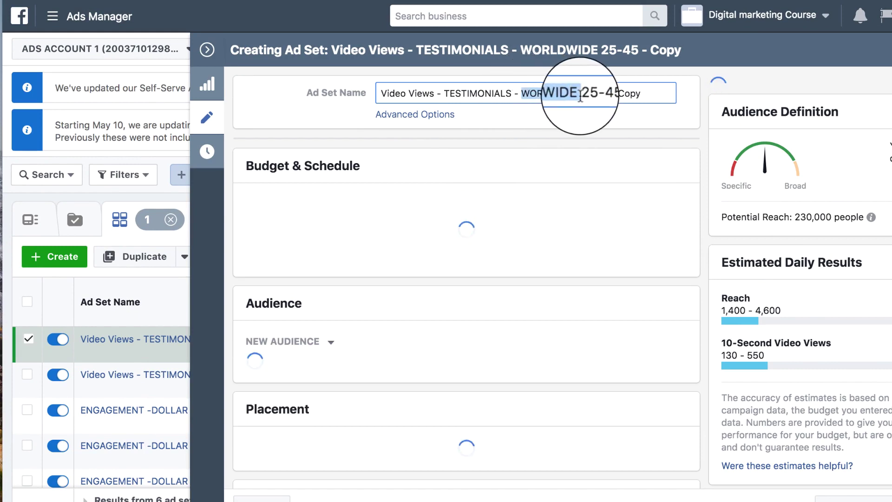
pyautogui.press('BackSpace')
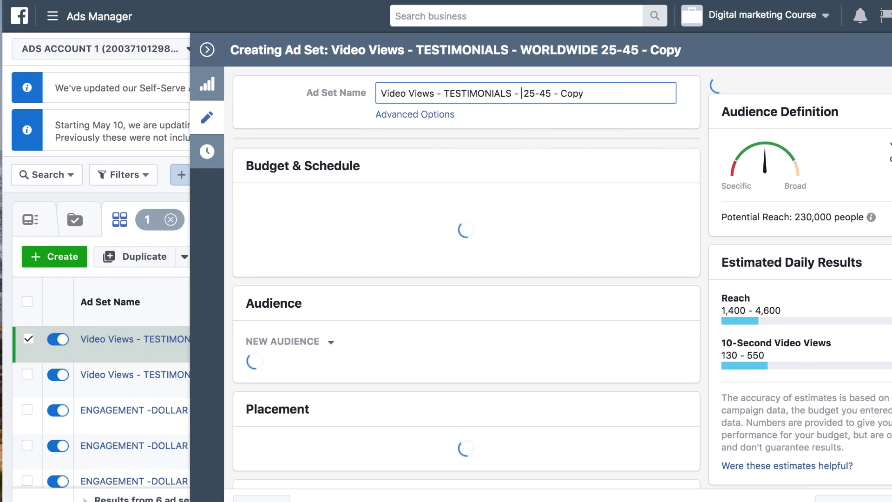
pyautogui.write('ASIA')
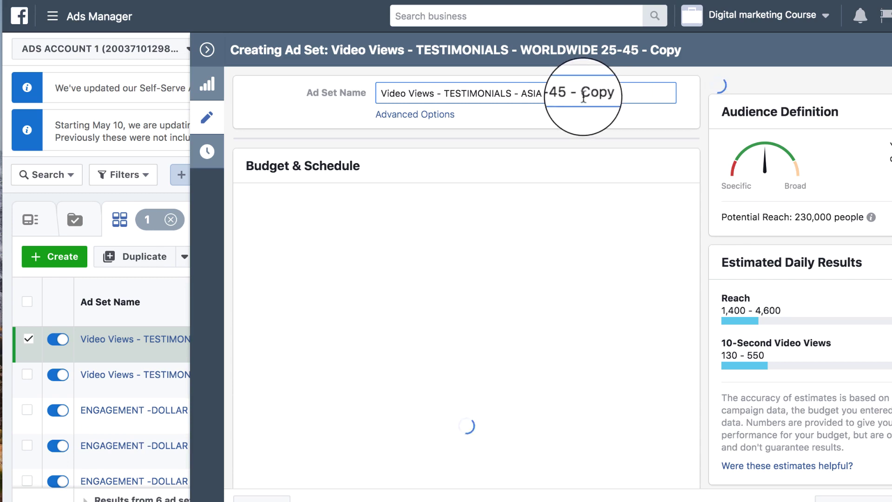
pyautogui.moveTo(576, 93); pyautogui.dragTo(615, 93)
pyautogui.press('BackSpace')
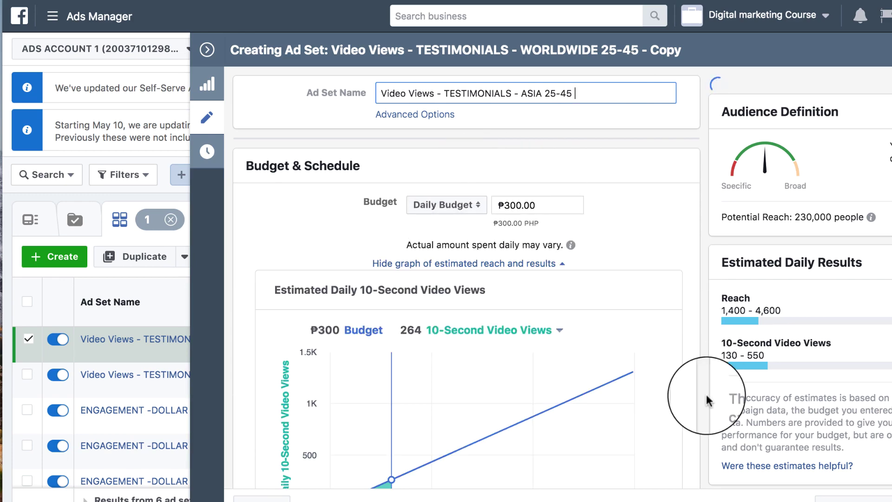
# Replace the duplicated ad set's Worldwide location targeting with the region Asia.
pyautogui.scroll(-8, 706, 395)
pyautogui.scroll(-8, 706, 395)
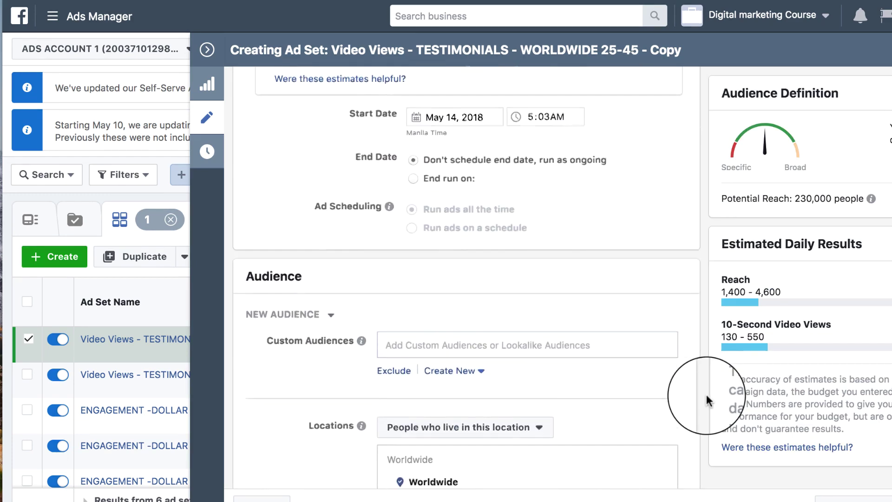
pyautogui.scroll(-2, 707, 396)
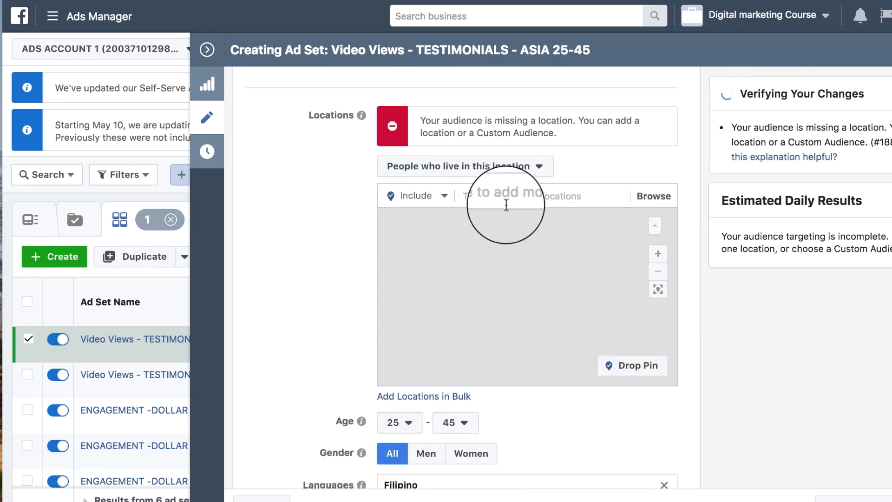
pyautogui.click(502, 203)
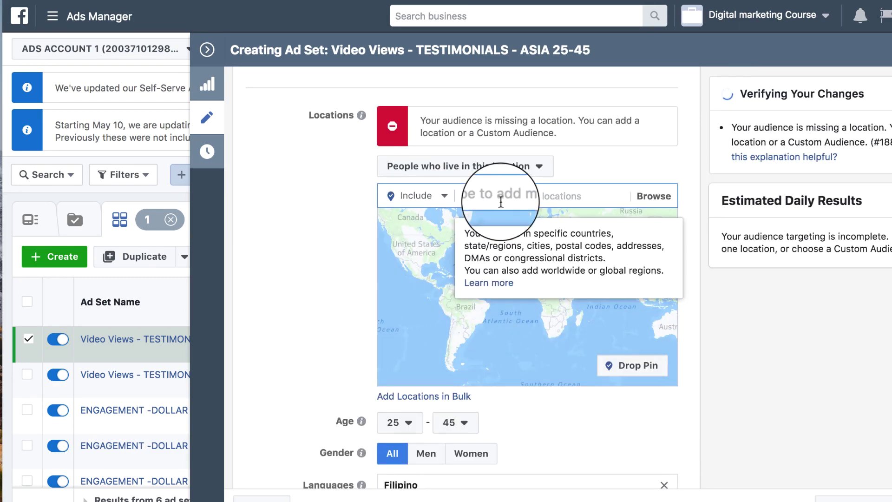
pyautogui.write('ASIA')
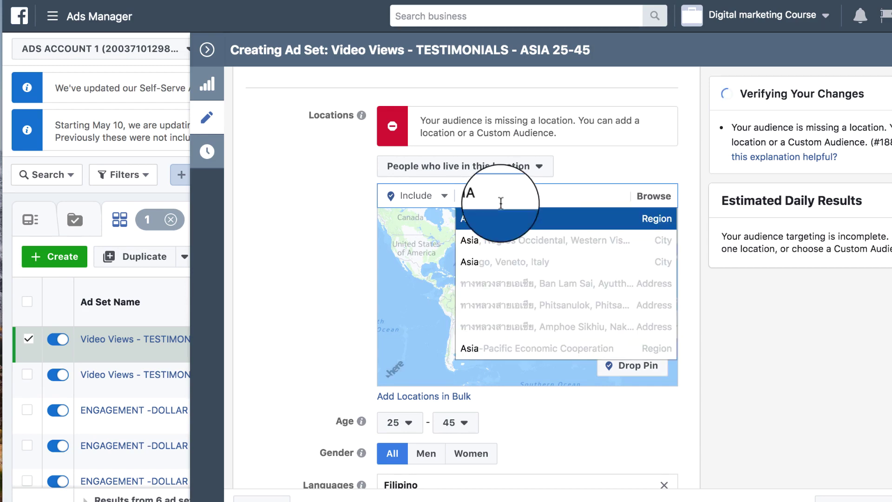
pyautogui.click(558, 223)
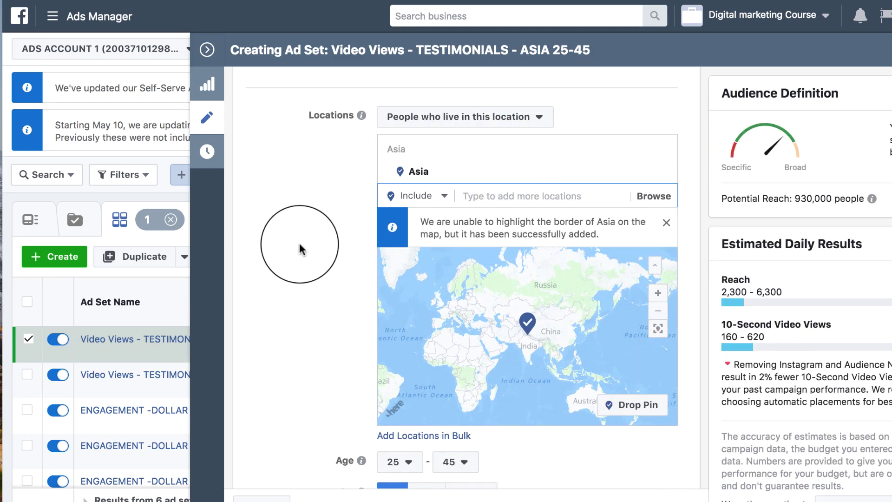
# Exclude the country Philippines from the duplicated ad set's location targeting.
pyautogui.scroll(3, 299, 250)
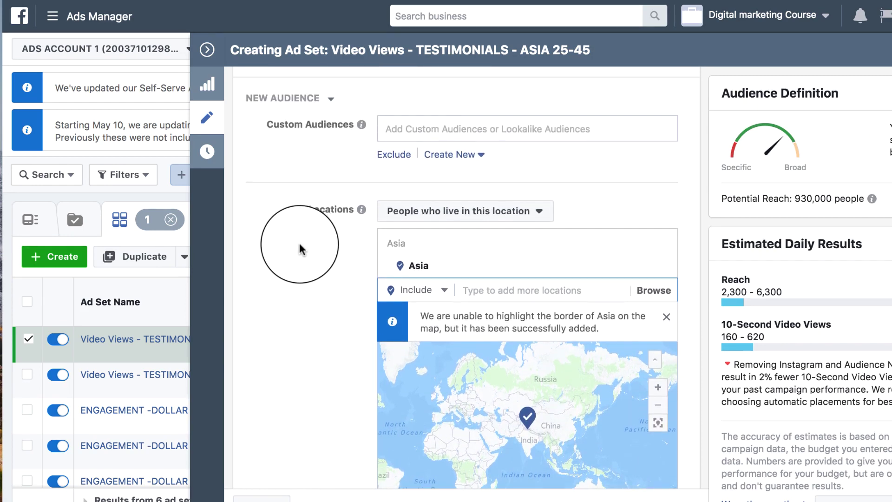
pyautogui.scroll(10, 300, 249)
pyautogui.scroll(-10, 255, 264)
pyautogui.scroll(1, 285, 313)
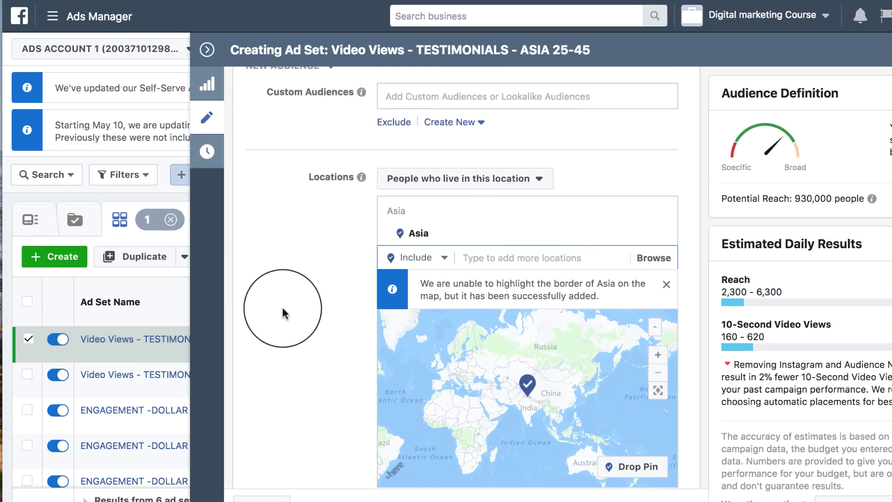
pyautogui.click(446, 263)
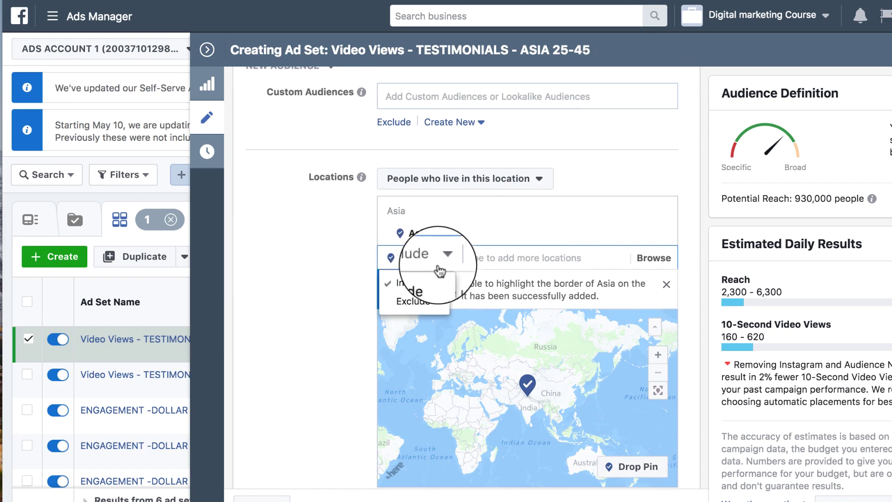
pyautogui.click(412, 303)
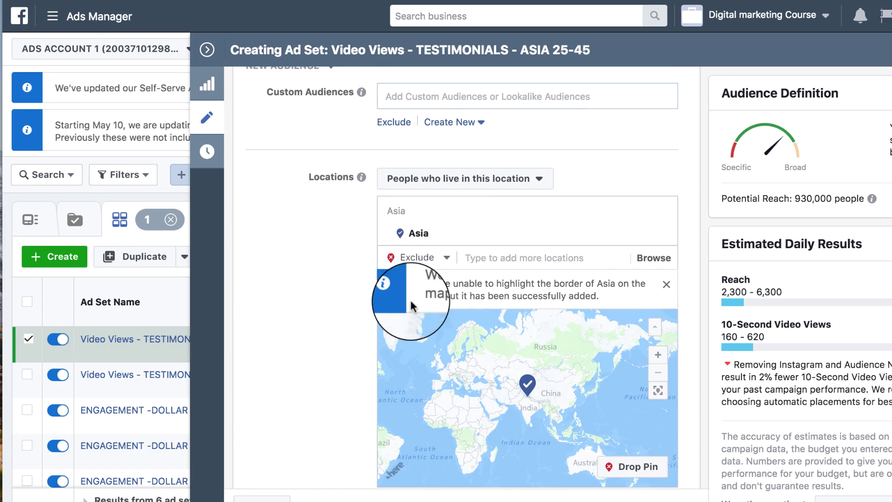
pyautogui.click(507, 256)
pyautogui.write('PHI')
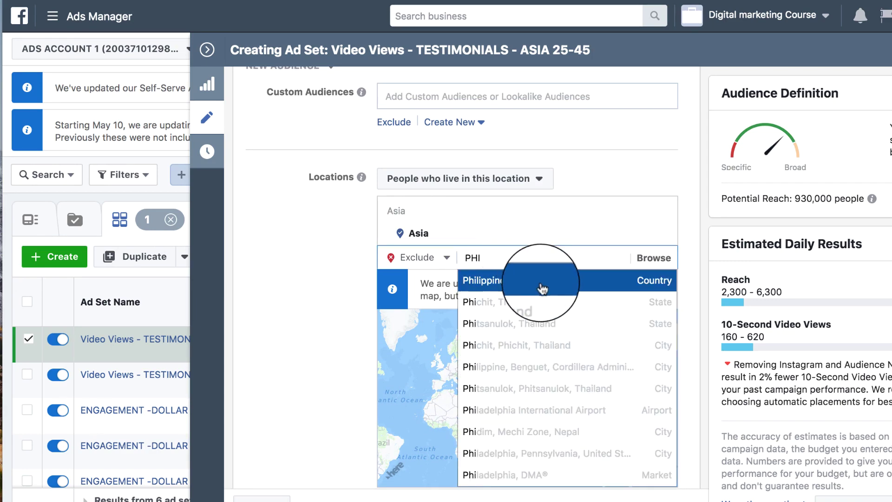
pyautogui.click(539, 281)
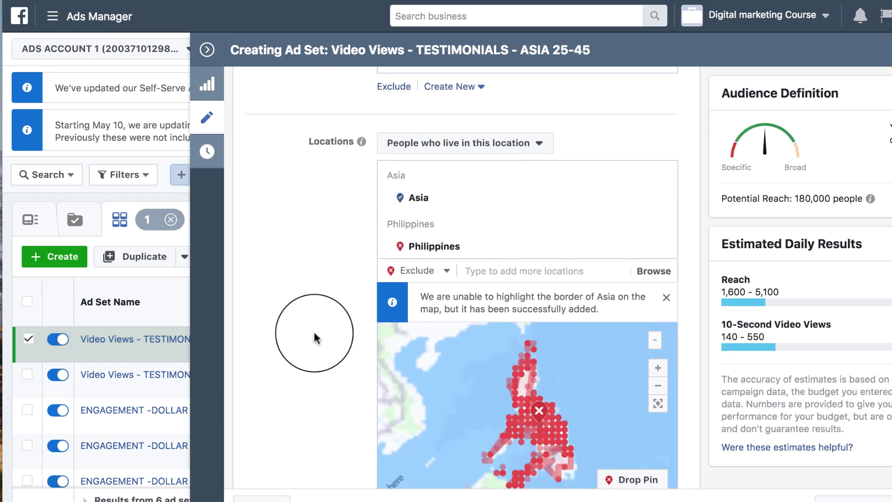
pyautogui.scroll(-3, 314, 338)
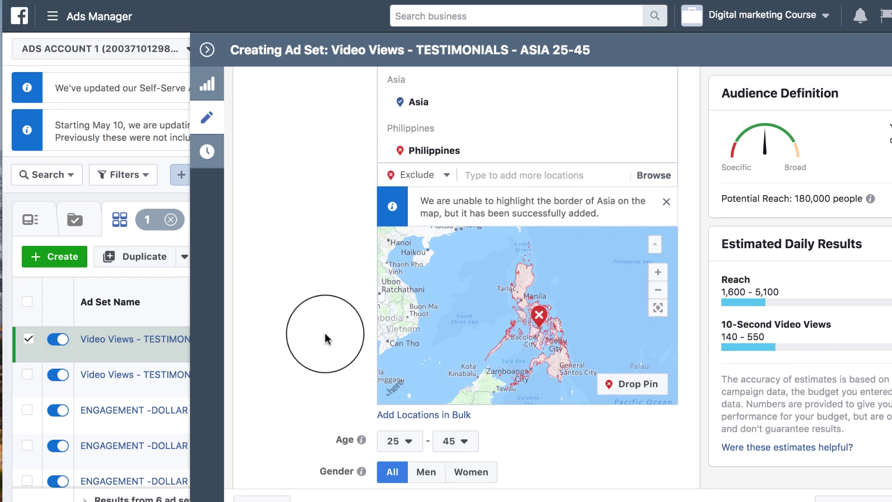
# Remove the interests Affiliate marketing, Home business, Online Home Business and Digital marketing from the ad set's detailed targeting.
pyautogui.moveTo(722, 202); pyautogui.dragTo(870, 199)
pyautogui.click(811, 210)
pyautogui.scroll(-5, 292, 223)
pyautogui.scroll(-3, 293, 227)
pyautogui.scroll(-2, 269, 383)
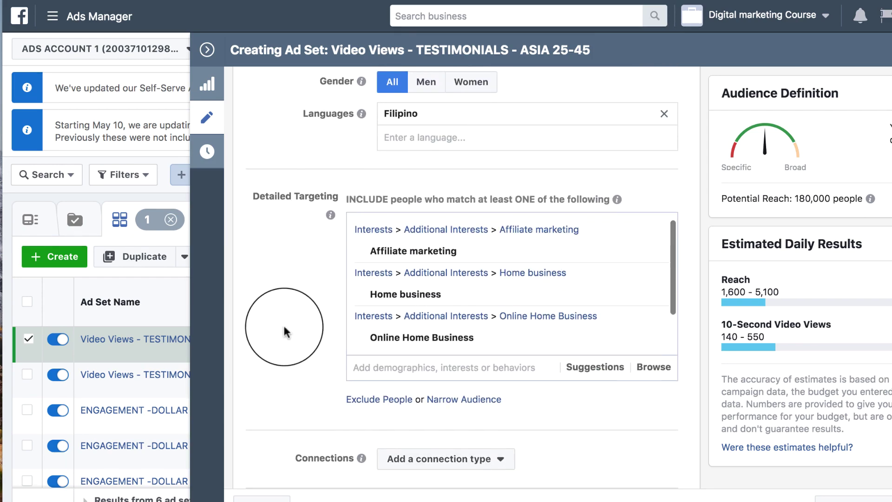
pyautogui.scroll(-2, 285, 332)
pyautogui.scroll(-1, 284, 331)
pyautogui.moveTo(522, 160)
pyautogui.scroll(3, 514, 163)
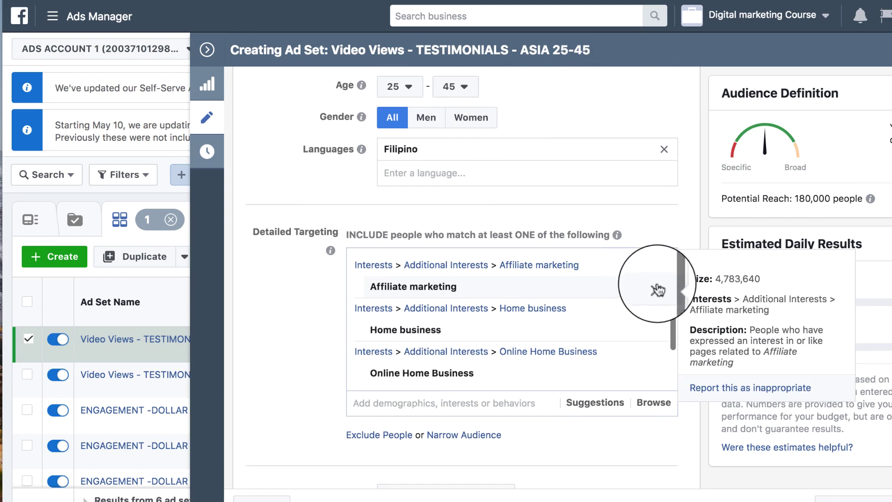
pyautogui.click(656, 291)
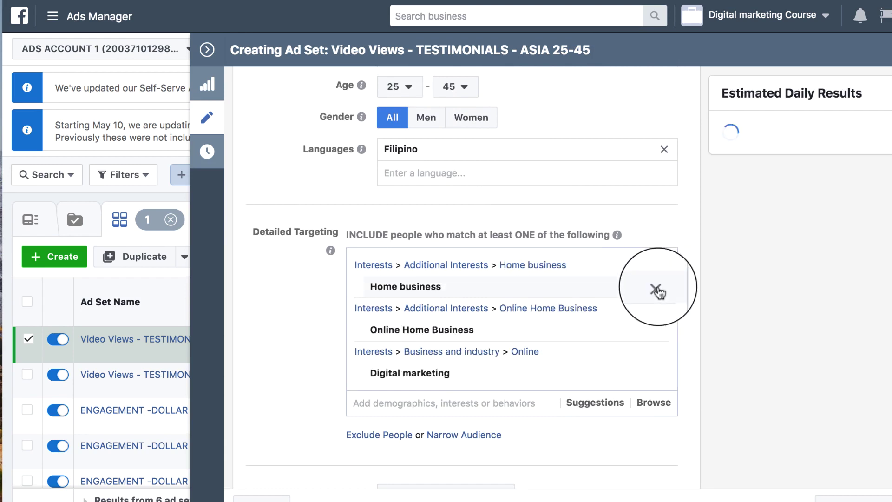
pyautogui.click(659, 291)
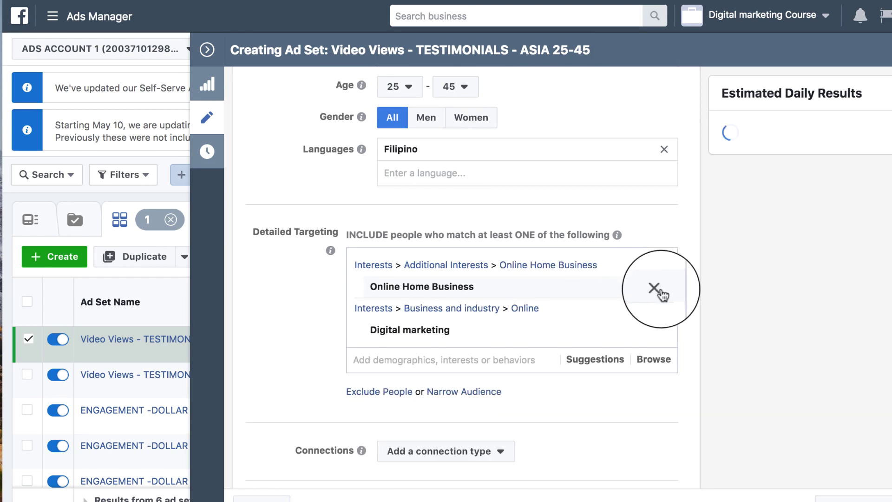
pyautogui.click(657, 288)
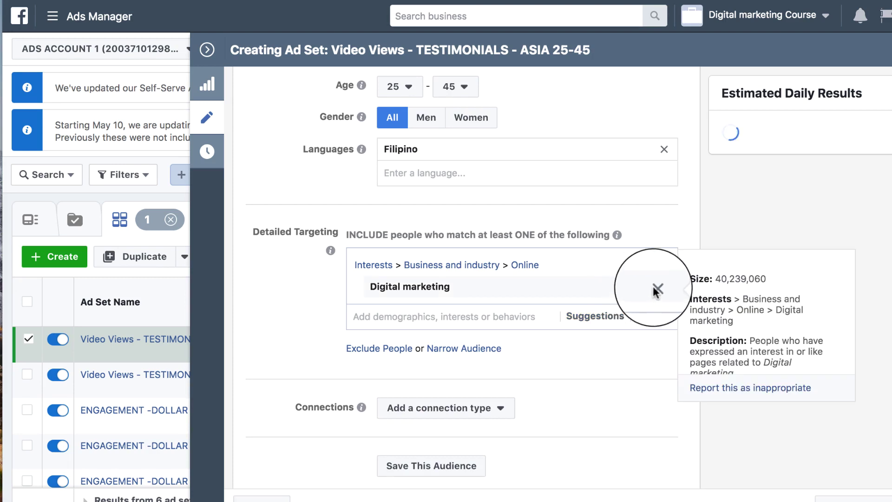
pyautogui.click(657, 289)
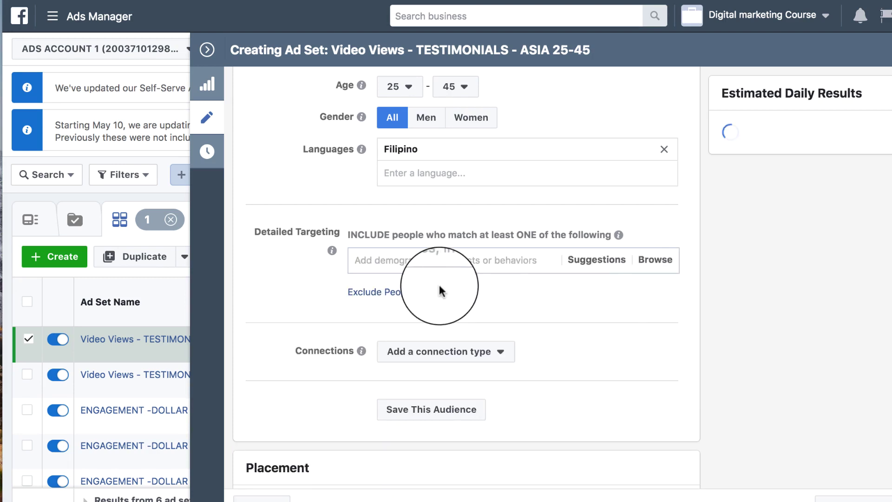
# Add the interests GMA Network and Rodrigo Duterte to the ad set's detailed targeting.
pyautogui.click(383, 257)
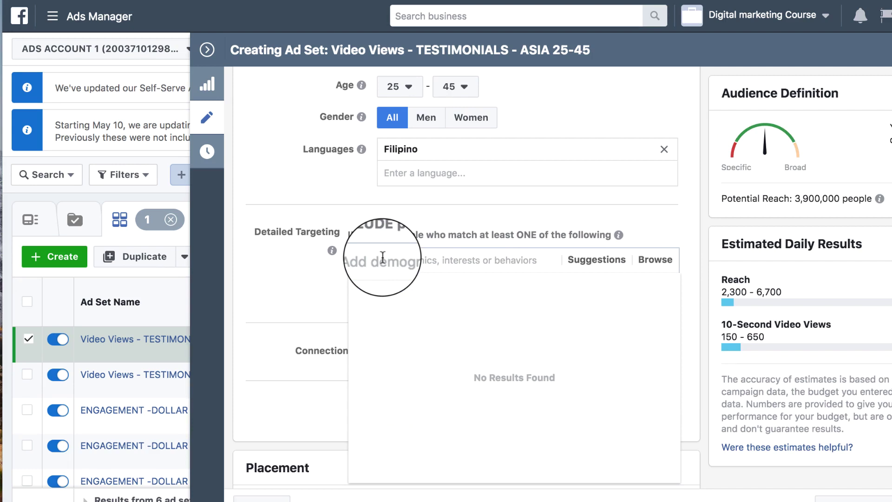
pyautogui.write('GMA')
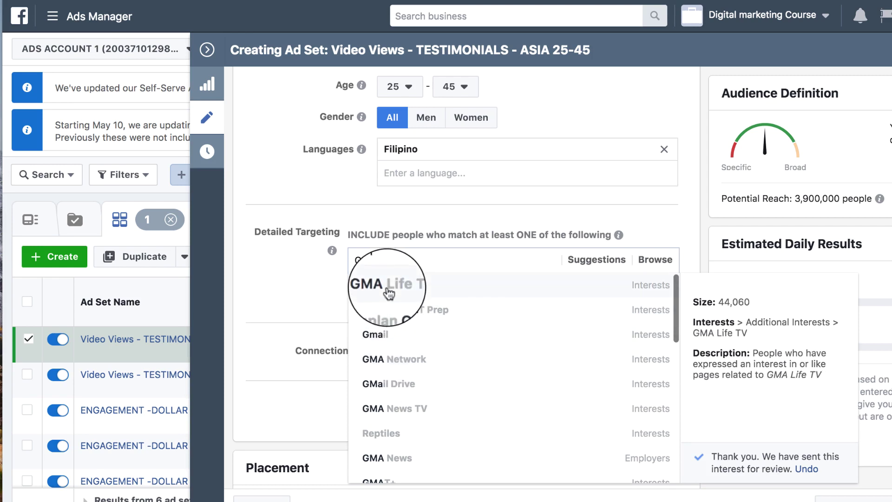
pyautogui.click(383, 358)
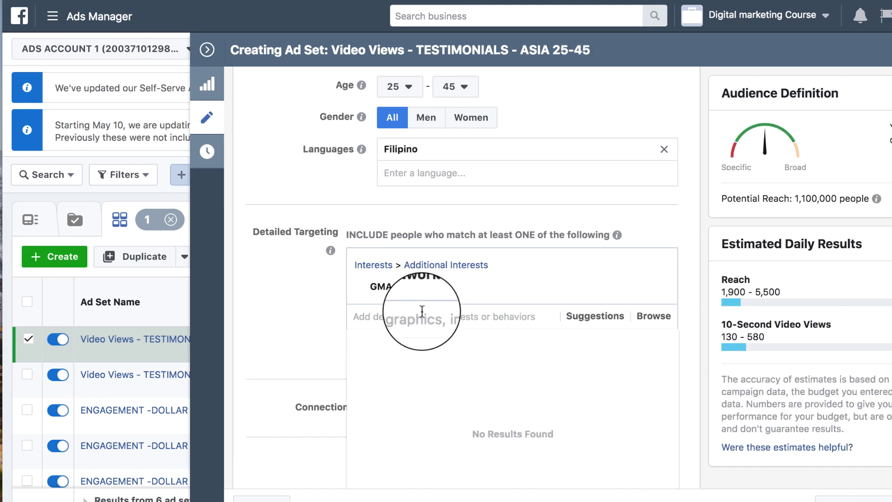
pyautogui.click(422, 311)
pyautogui.write('Du')
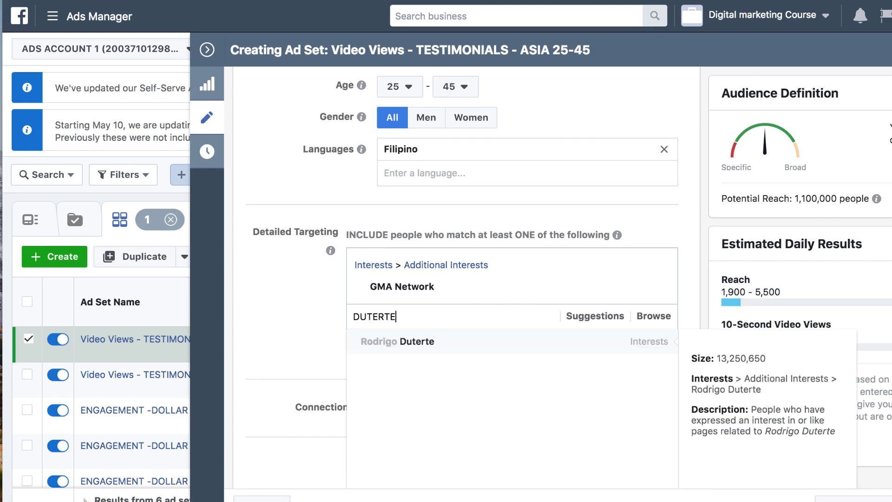
pyautogui.click(388, 349)
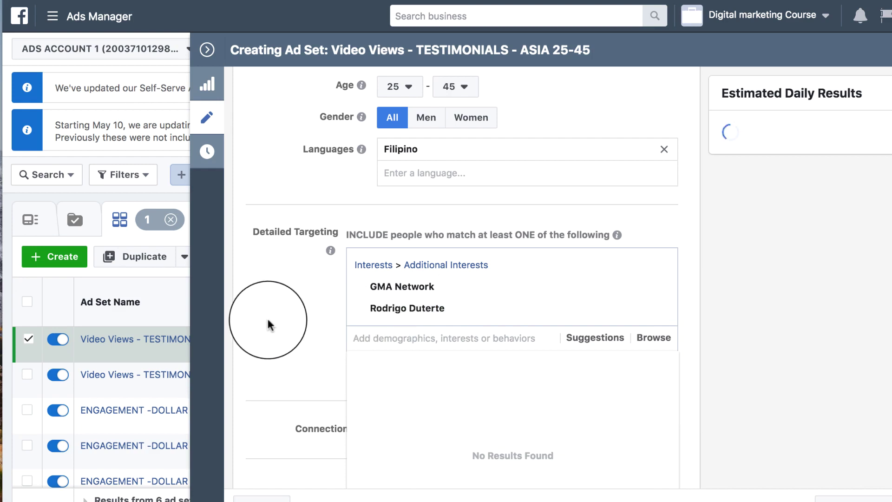
pyautogui.scroll(-2, 285, 343)
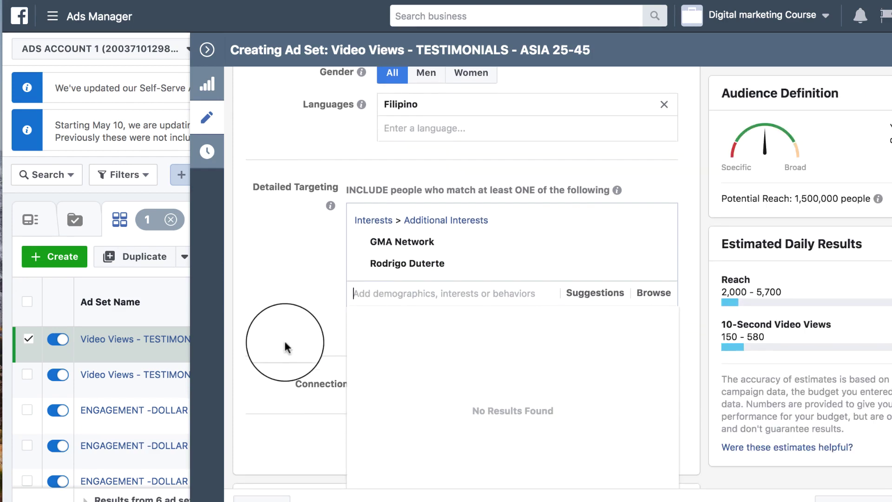
pyautogui.click(297, 314)
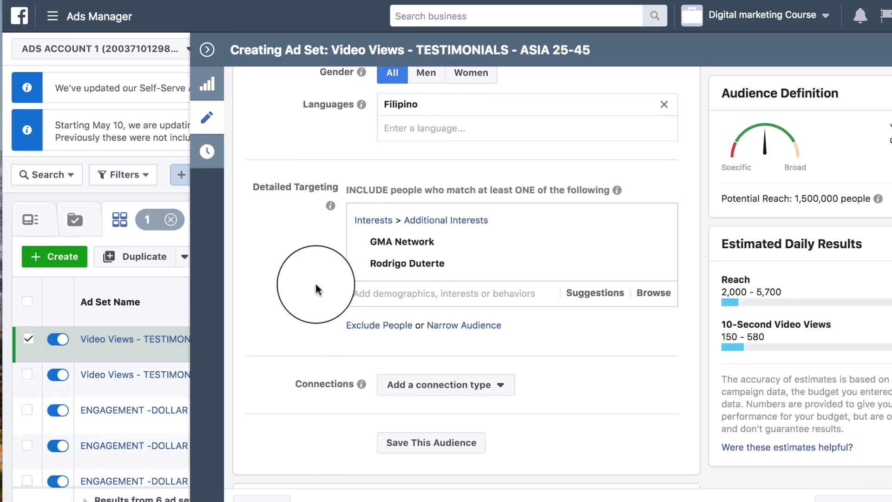
# Add CNN Philippines from the suggested interests to the ad set's detailed targeting.
pyautogui.click(591, 292)
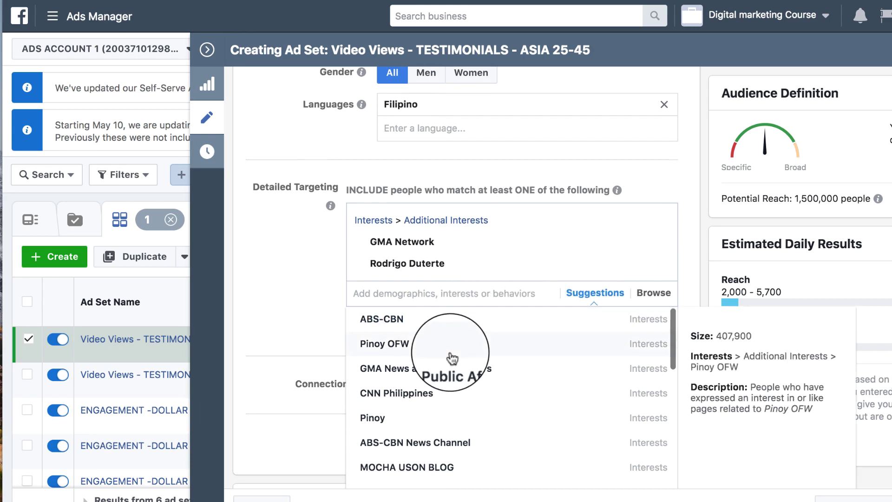
pyautogui.click(402, 395)
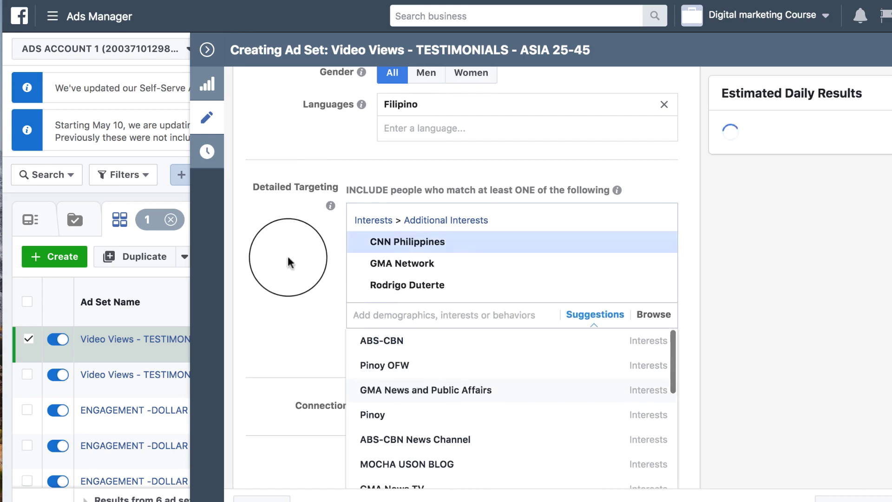
pyautogui.click(287, 255)
pyautogui.click(617, 326)
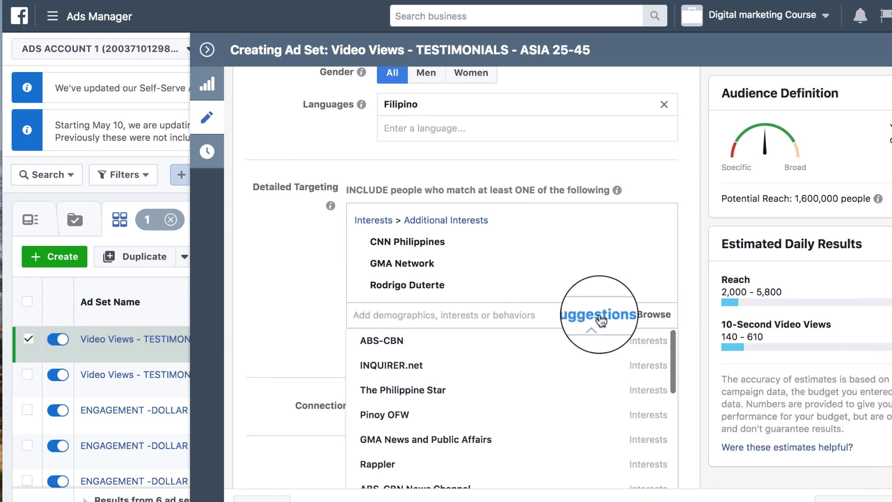
pyautogui.click(656, 318)
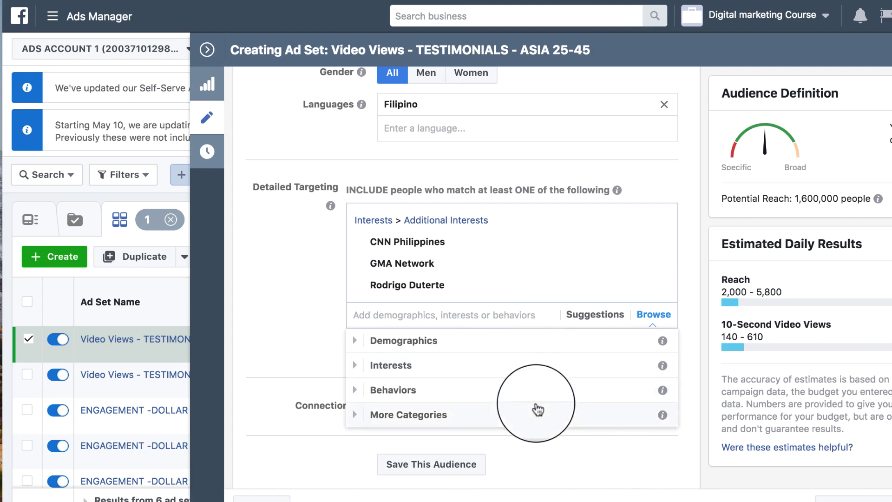
pyautogui.click(595, 315)
pyautogui.click(493, 315)
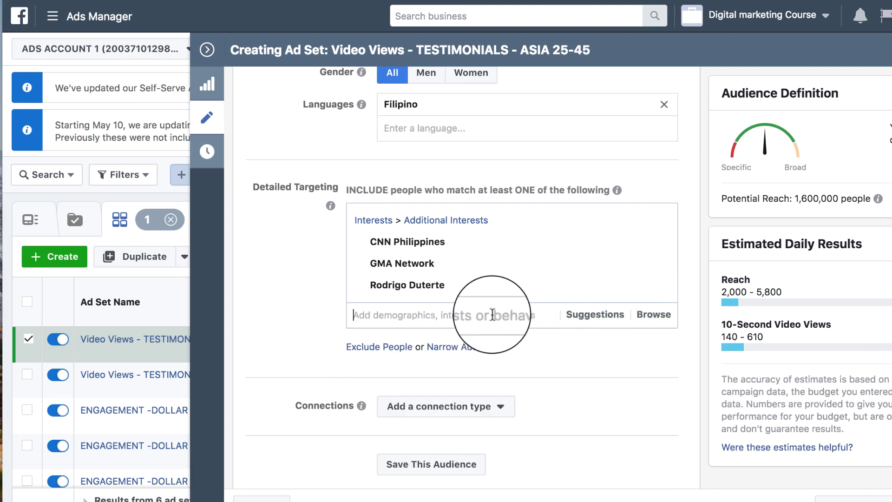
# Review the duplicated ad set's audience, device type and platform placement settings.
pyautogui.scroll(3, 295, 293)
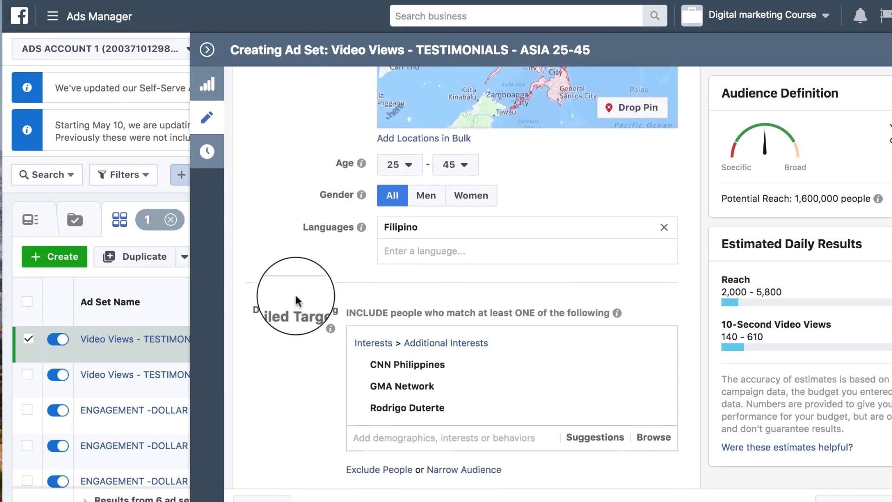
pyautogui.scroll(-3, 294, 293)
pyautogui.scroll(-3, 295, 296)
pyautogui.scroll(-5, 637, 396)
pyautogui.scroll(-3, 637, 401)
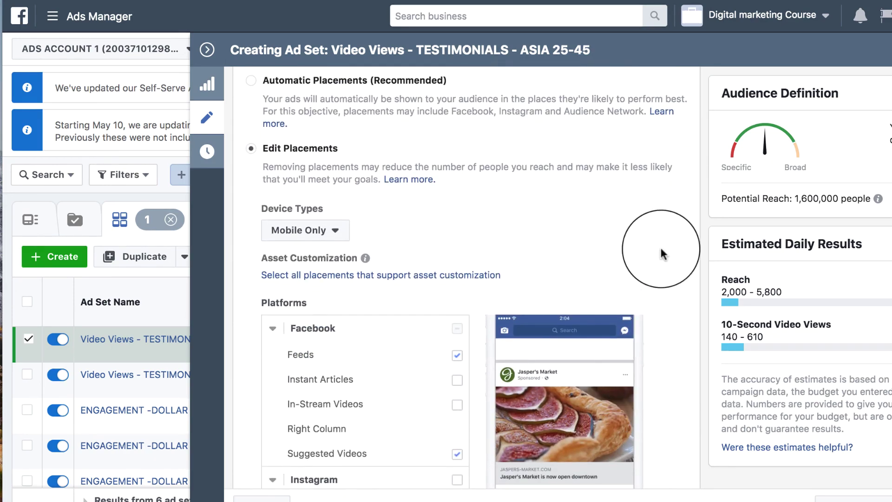
pyautogui.scroll(-2, 493, 192)
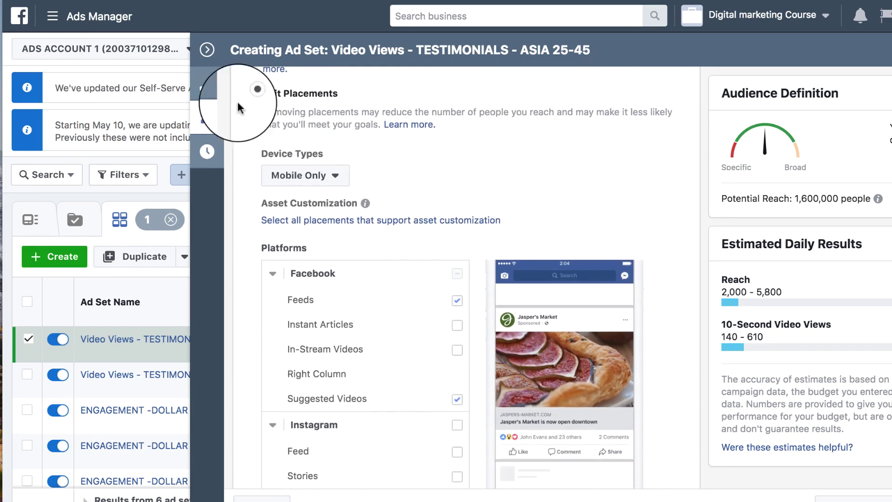
pyautogui.scroll(-2, 619, 195)
pyautogui.scroll(-2, 620, 198)
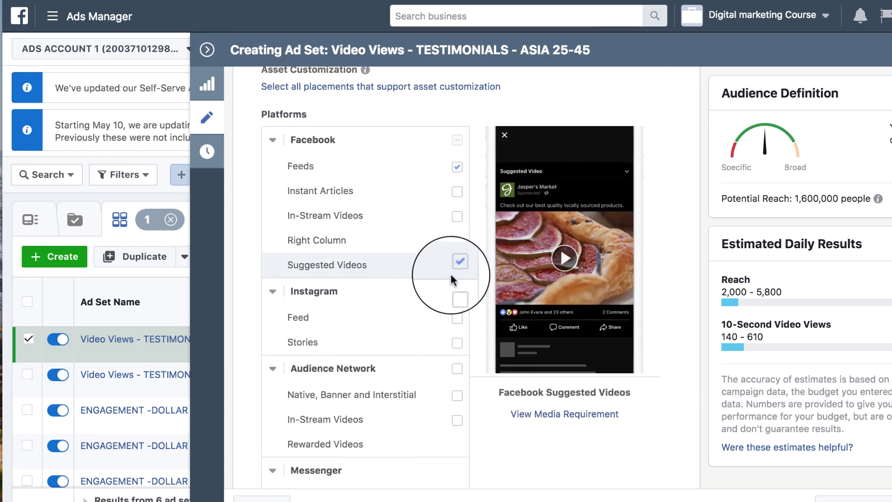
# Publish the "Video Views - TESTIMONIALS - ASIA 25-45" ad set, keeping its existing optimization and delivery settings.
pyautogui.scroll(-10, 681, 403)
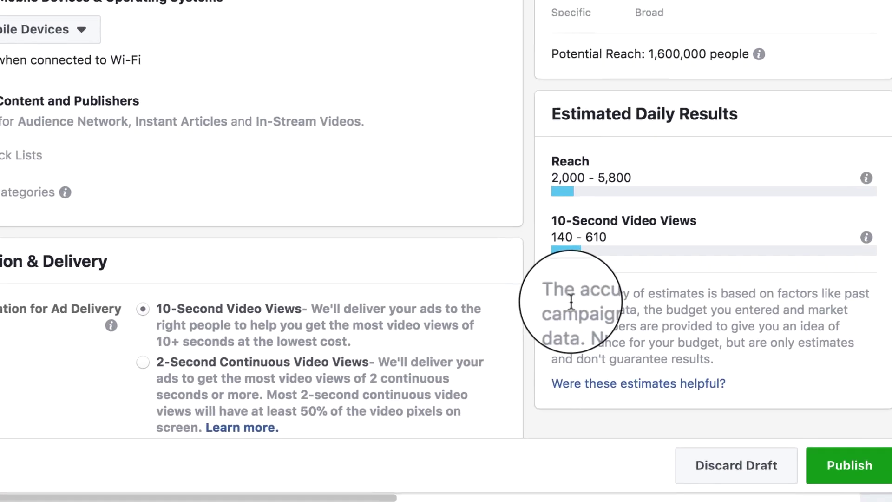
pyautogui.scroll(-5, 703, 444)
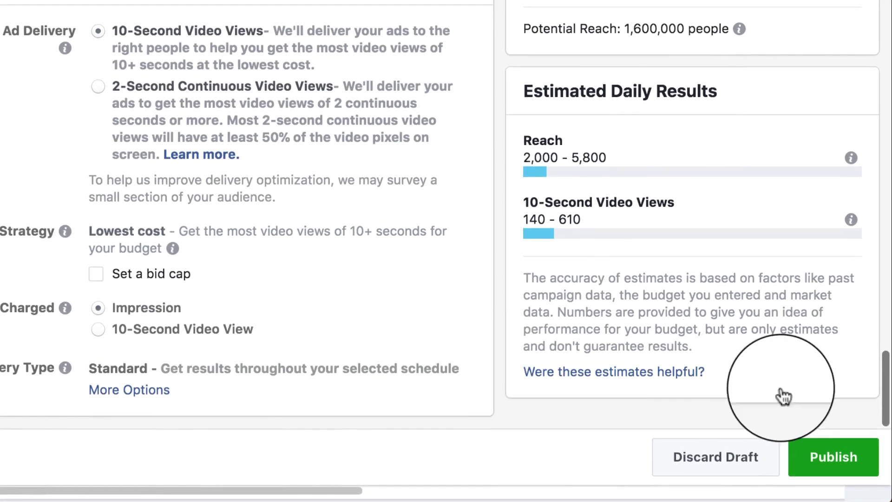
pyautogui.click(835, 467)
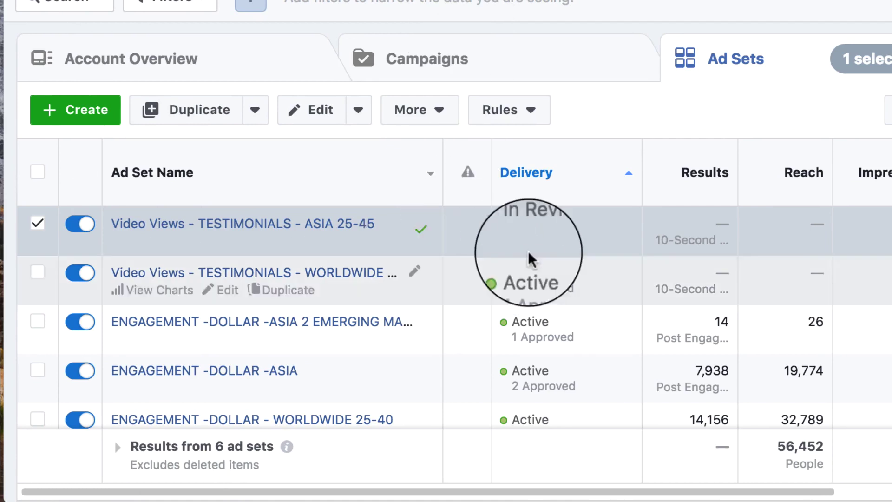
pyautogui.scroll(-2, 506, 307)
pyautogui.scroll(2, 504, 300)
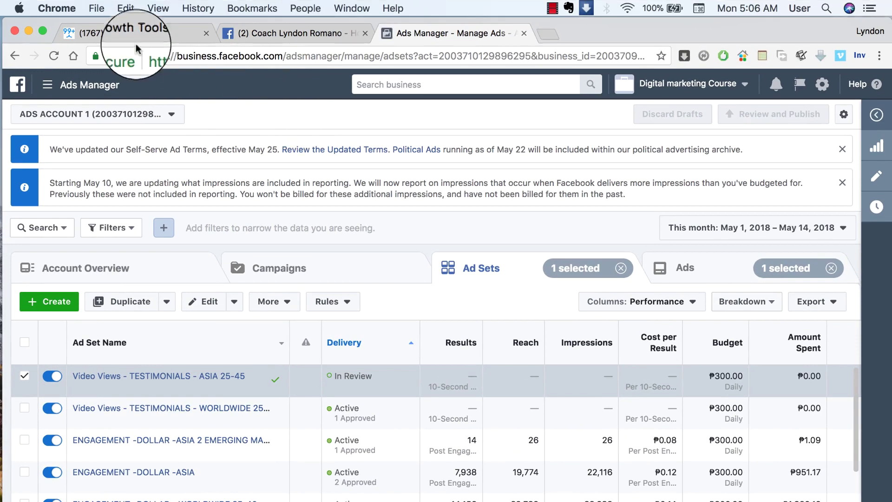
# Switch to ManyChat, leave the AUTOCOMMENT -TESTIMONIALS growth tool and look through the Live Chat conversations.
pyautogui.click(133, 37)
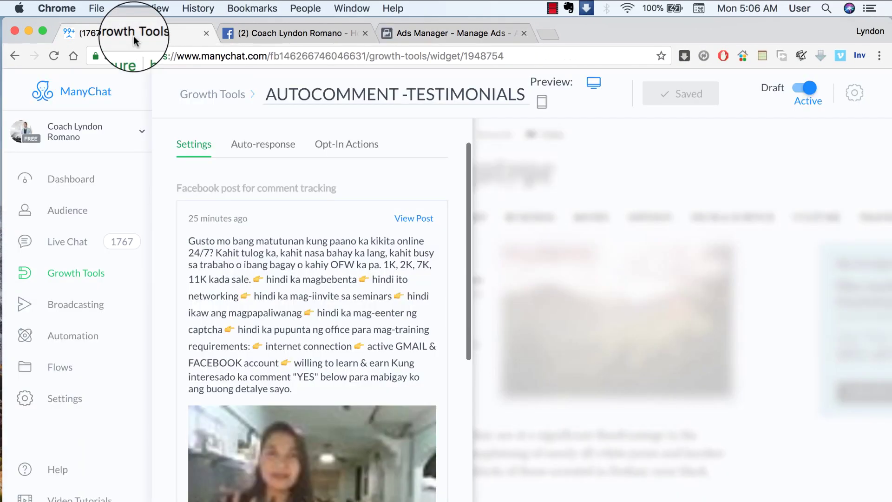
pyautogui.click(222, 95)
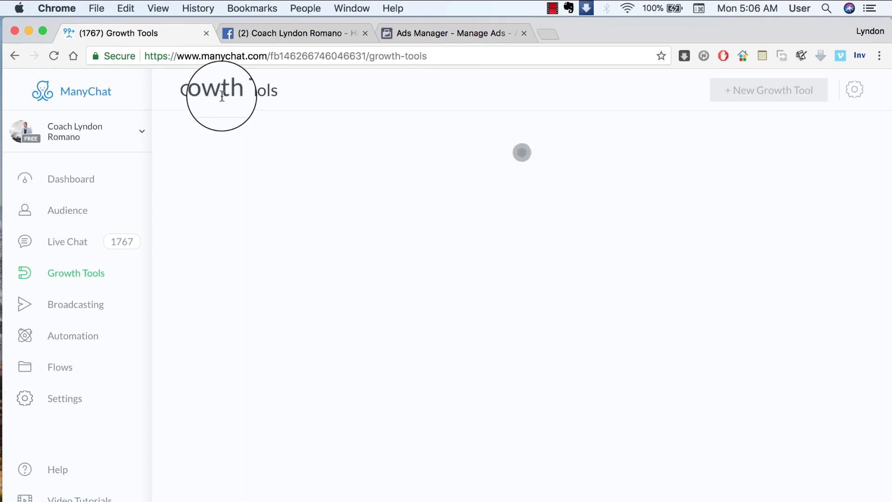
pyautogui.click(66, 248)
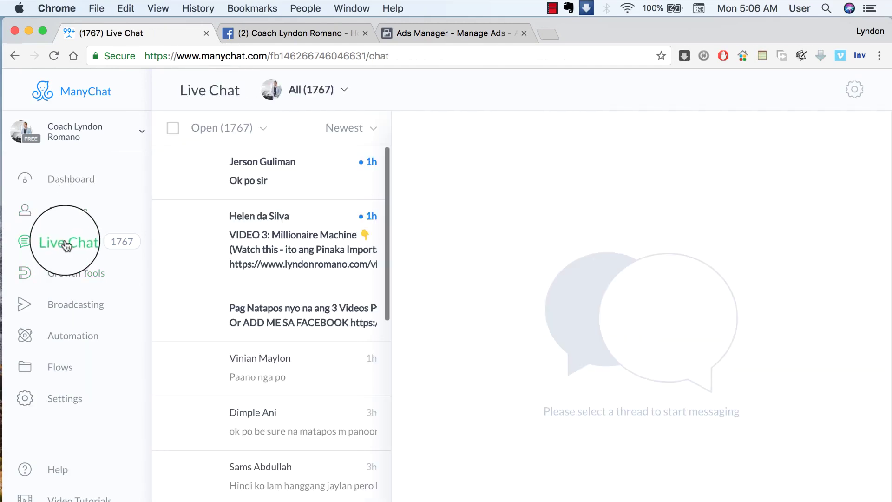
pyautogui.scroll(-3, 277, 275)
pyautogui.scroll(3, 277, 274)
pyautogui.scroll(-5, 277, 274)
pyautogui.scroll(3, 277, 275)
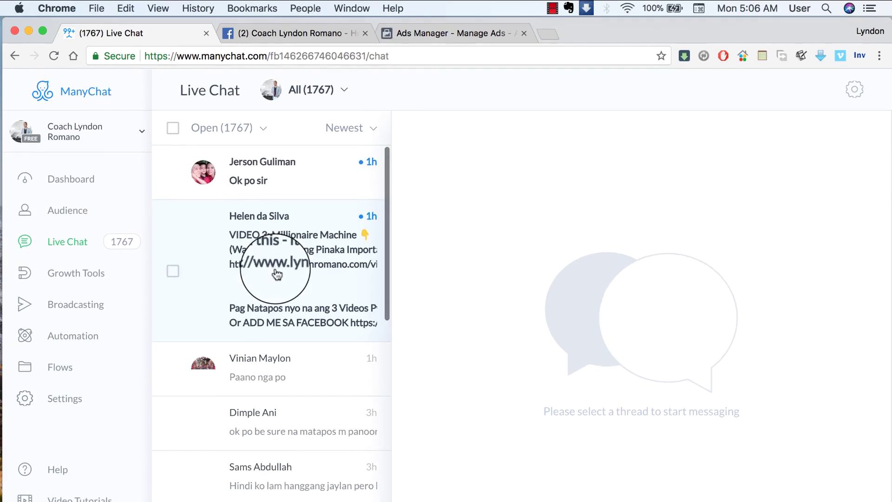
# Look through ManyChat's Audience subscriber list and return to the Live Chat conversations.
pyautogui.click(72, 216)
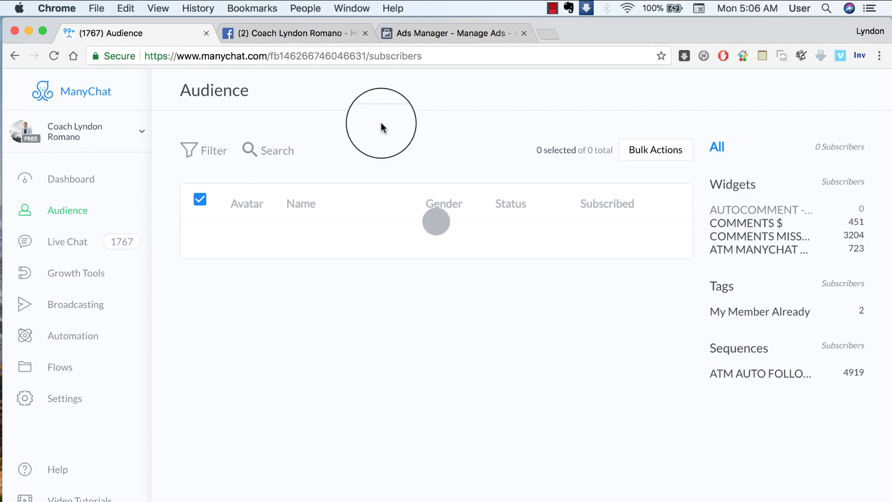
pyautogui.scroll(-3, 427, 360)
pyautogui.scroll(4, 425, 361)
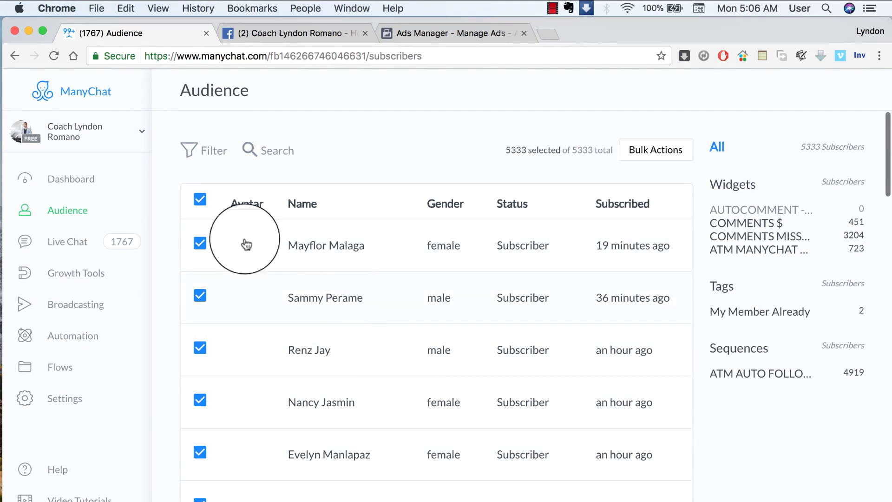
pyautogui.click(57, 247)
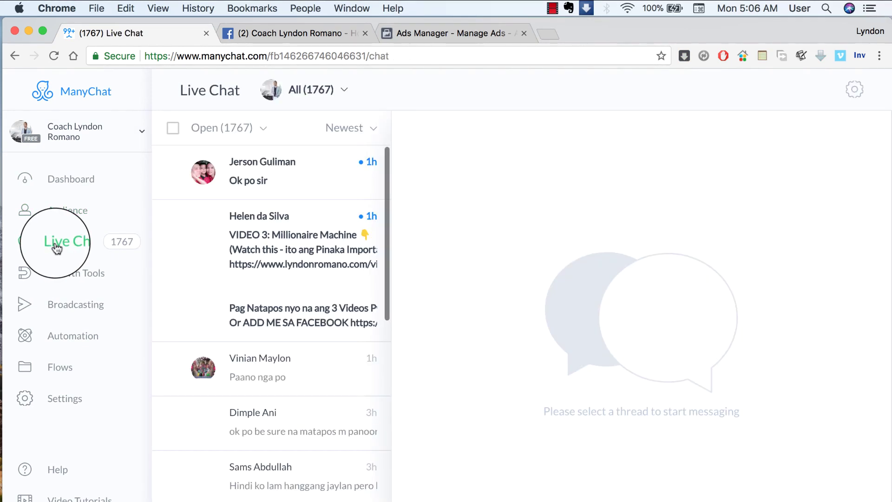
pyautogui.scroll(-3, 302, 333)
pyautogui.scroll(3, 303, 332)
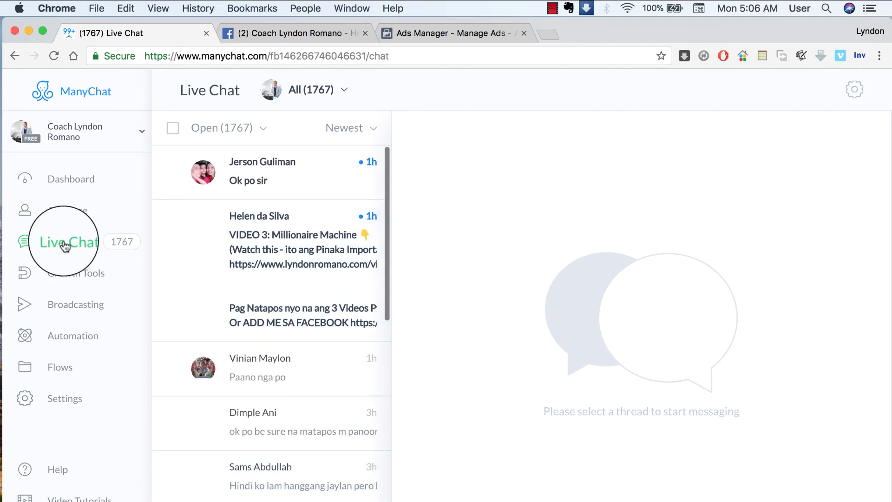
# Check the ad sets in Ads Manager, and switch back to ManyChat to view the Growth Tools list.
pyautogui.click(279, 33)
pyautogui.click(439, 33)
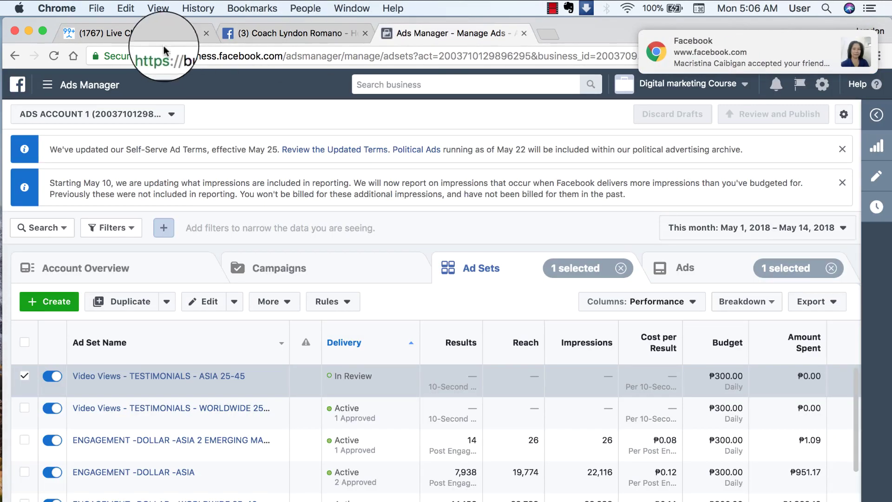
pyautogui.click(147, 35)
pyautogui.click(87, 277)
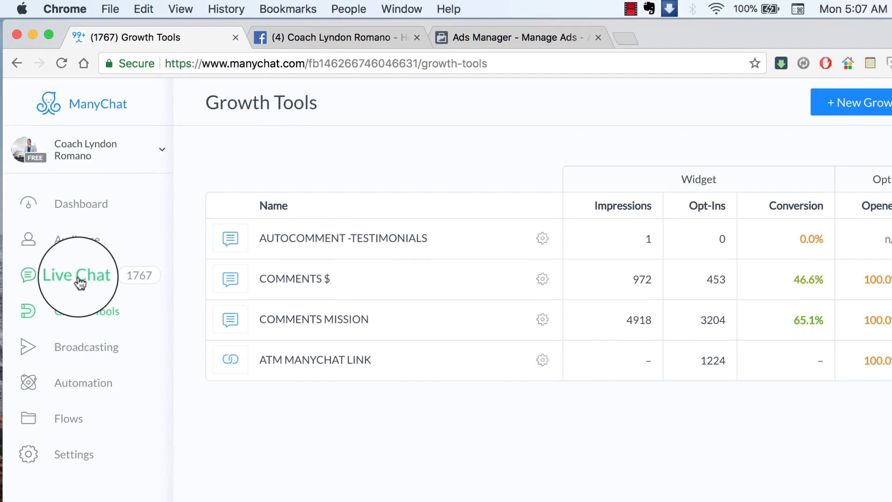
# Look over the drafts, scheduled posts and history in ManyChat's Broadcasts, and switch to the FB COMMENT INTRO.jpg image in Preview.
pyautogui.click(83, 358)
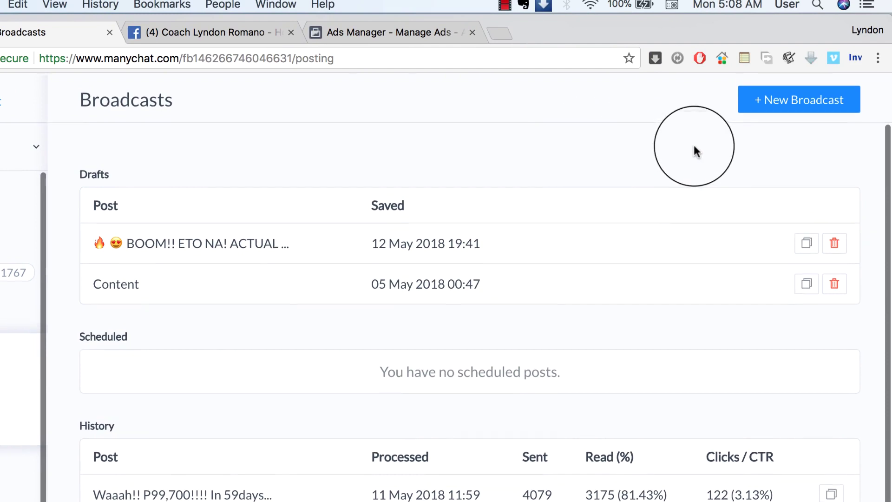
pyautogui.scroll(-3, 572, 139)
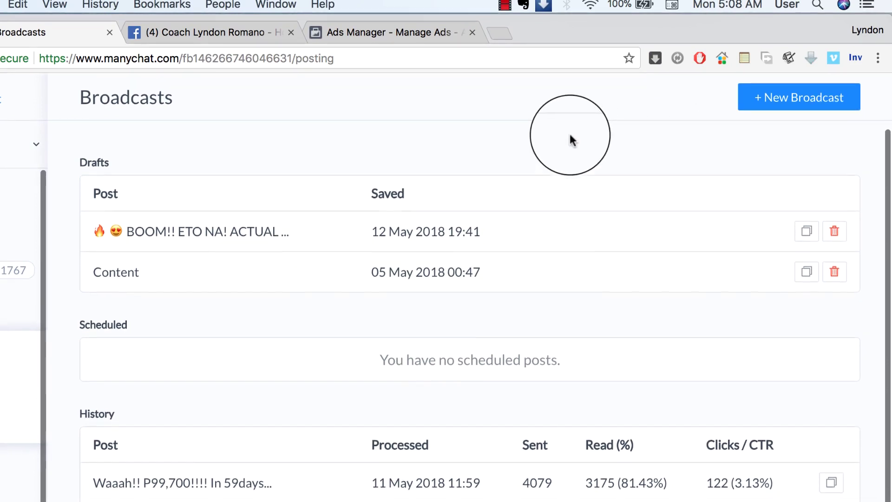
pyautogui.scroll(2, 572, 139)
pyautogui.scroll(2, 572, 141)
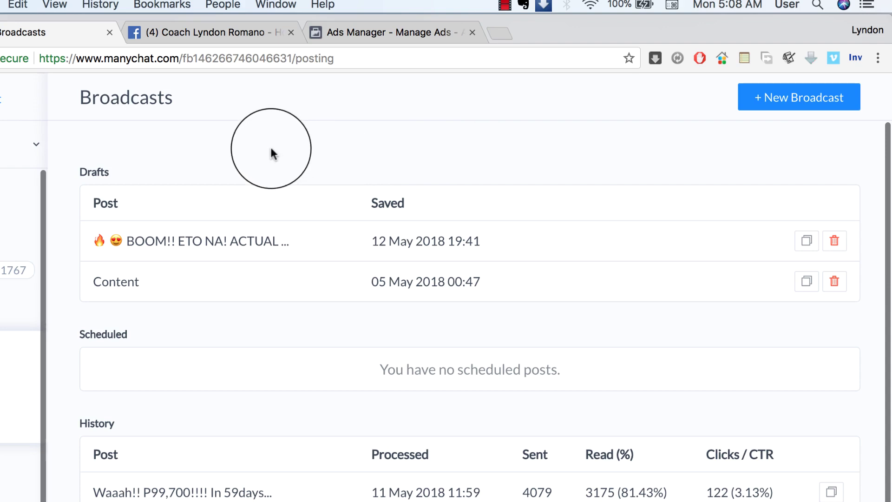
pyautogui.click(688, 470)
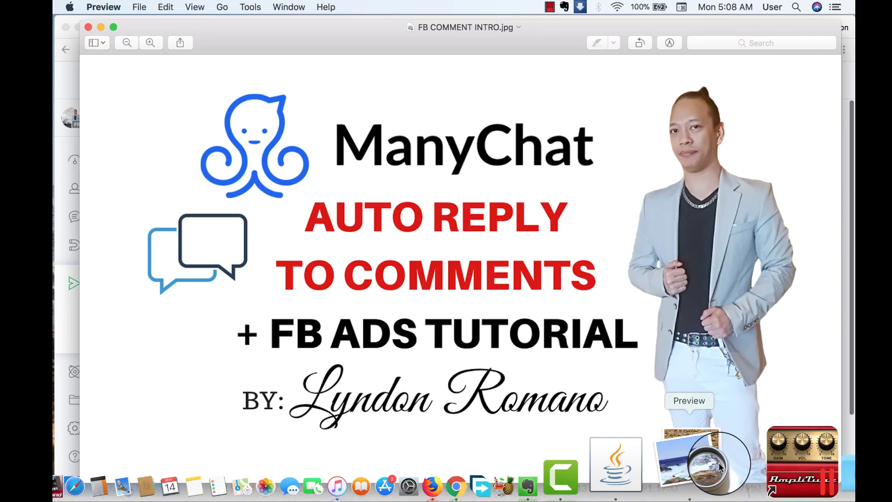